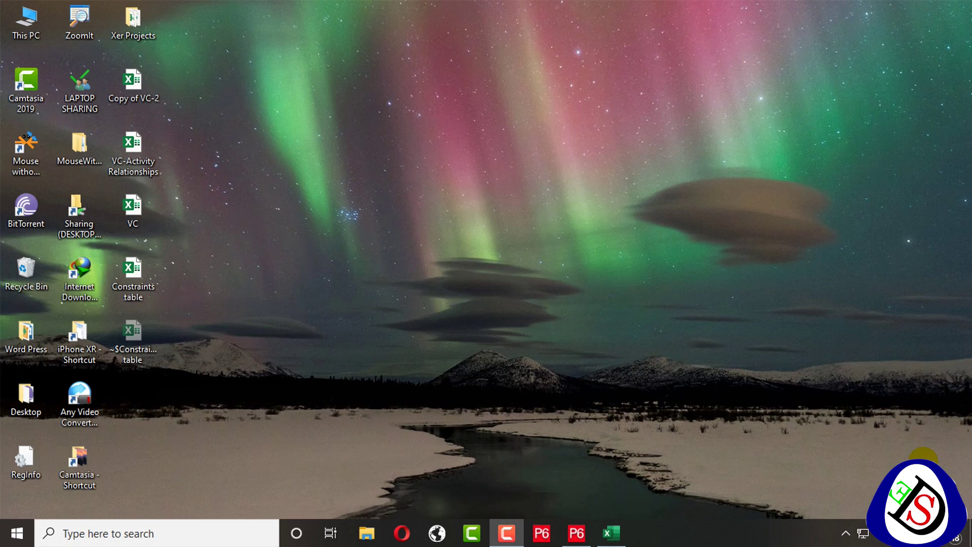
Switch to Primavera P6 with the Villa Construction project open
left_click(576, 533)
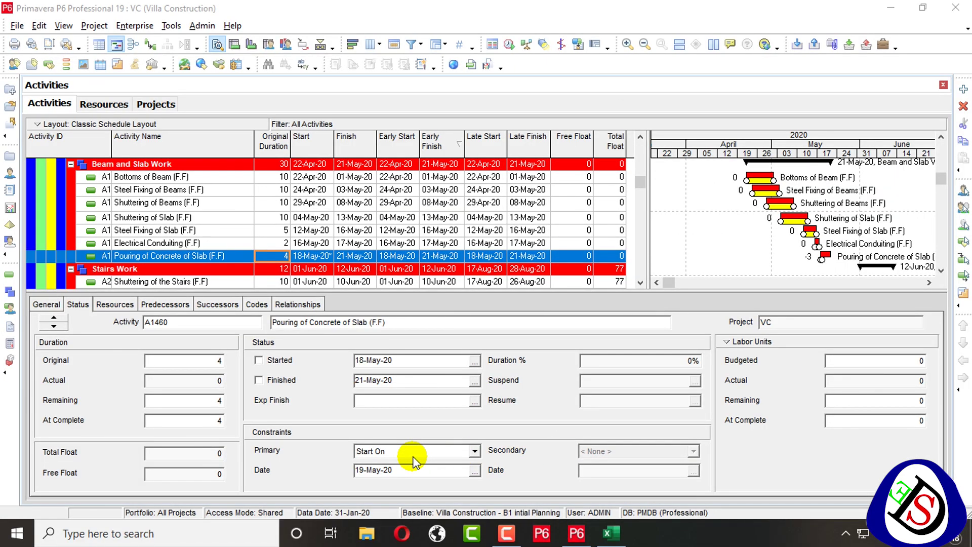
Set the primary constraint of Pouring of Concrete of Slab (F.F) to Finish On or After and view the secondary constraint options
left_click(413, 456)
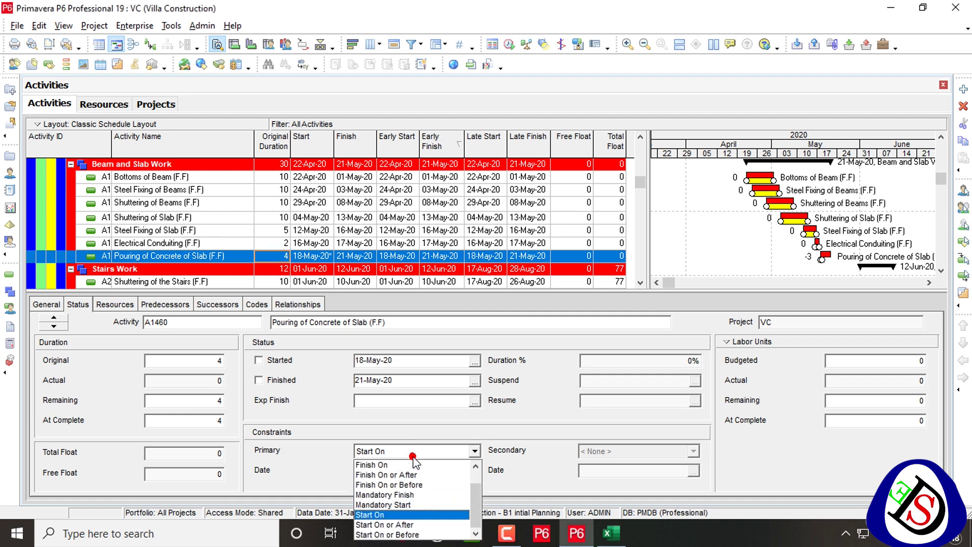
scroll(411, 476, "up", 1)
scroll(409, 482, "down", 2)
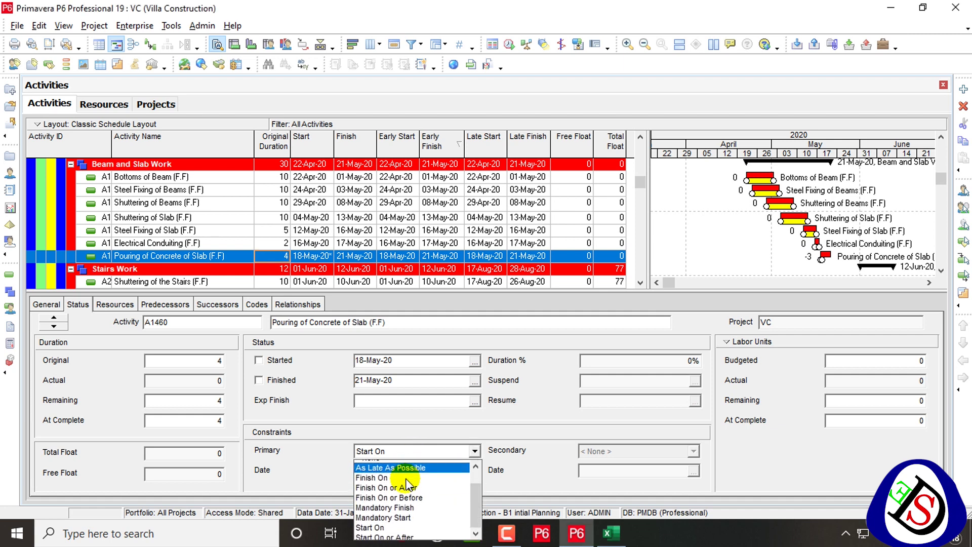
left_click(408, 476)
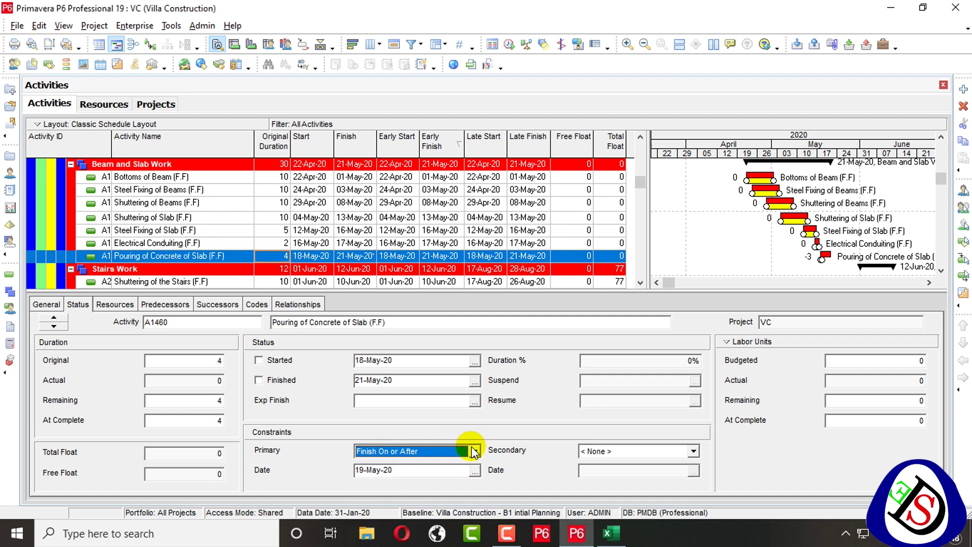
left_click(636, 450)
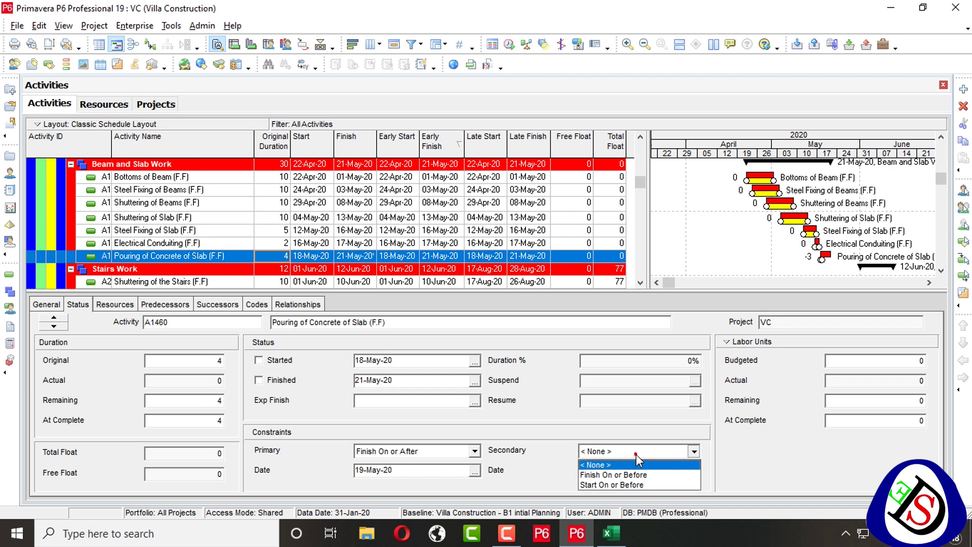
left_click(442, 453)
Change the primary constraint of Pouring of Concrete of Slab (F.F) to Finish On and review the list of constraint types
left_click(442, 452)
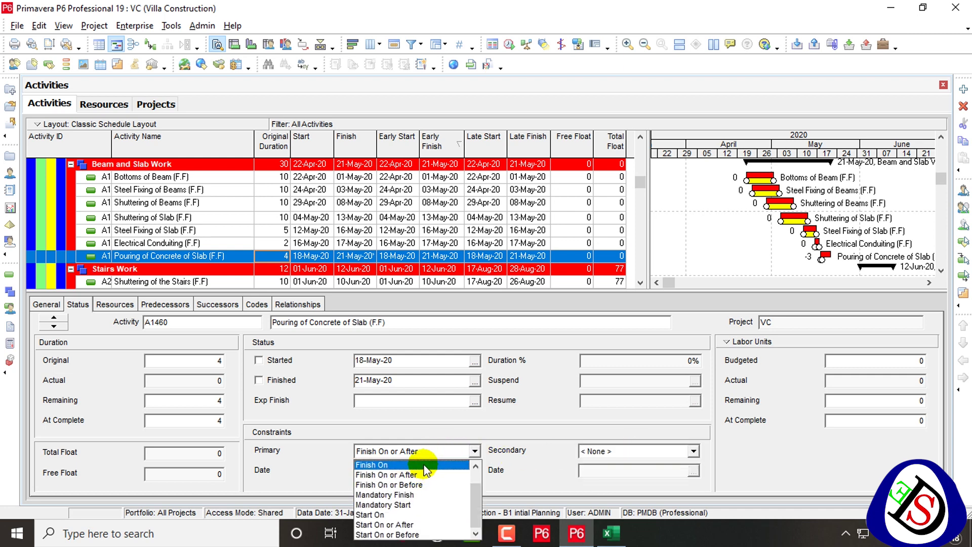
left_click(428, 465)
left_click(437, 448)
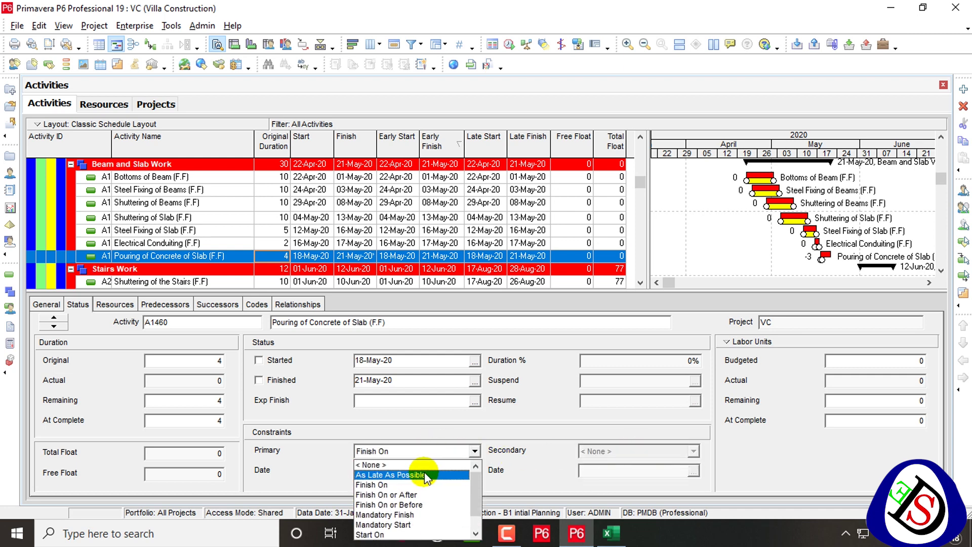
left_click(458, 440)
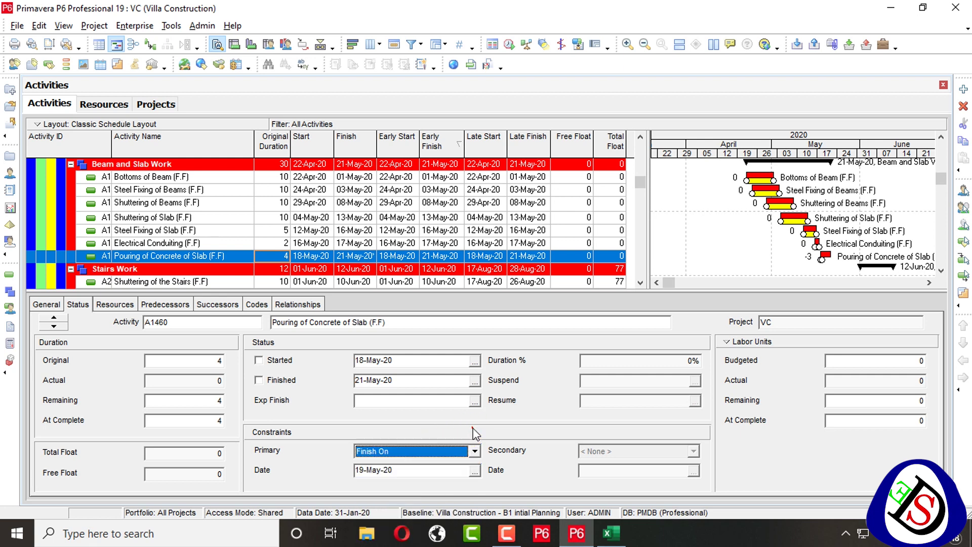
Change the primary constraint of Pouring of Concrete of Slab (F.F) to Finish On or Before and view its secondary constraint options
left_click(455, 443)
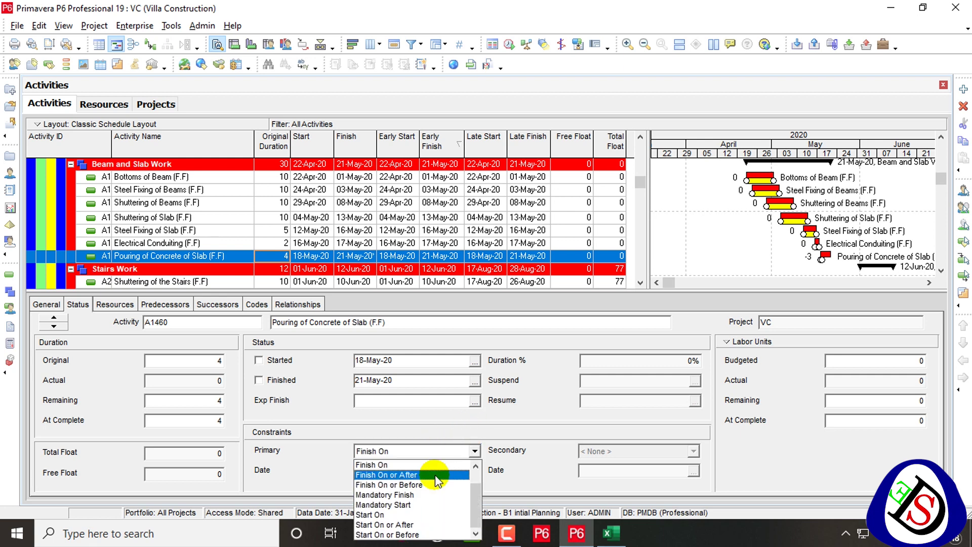
left_click(438, 481)
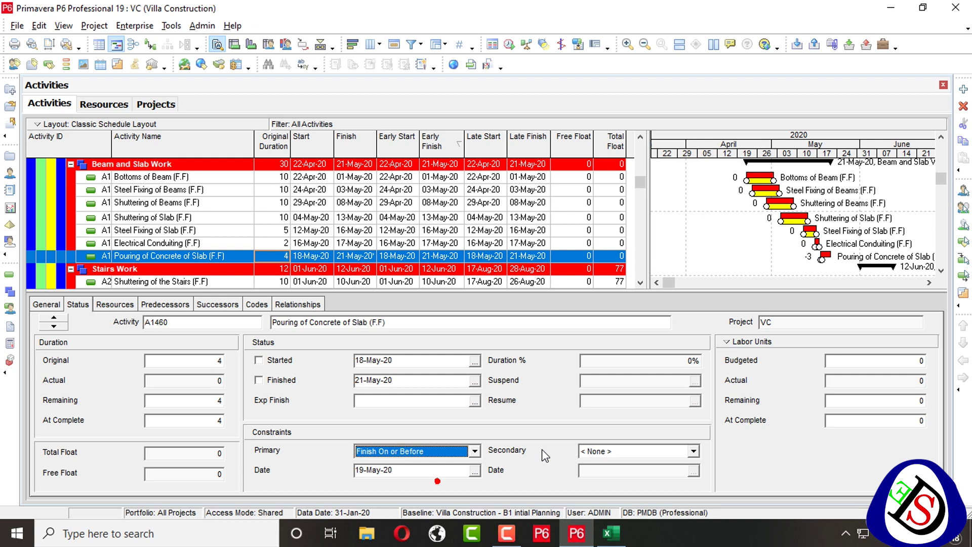
left_click(598, 451)
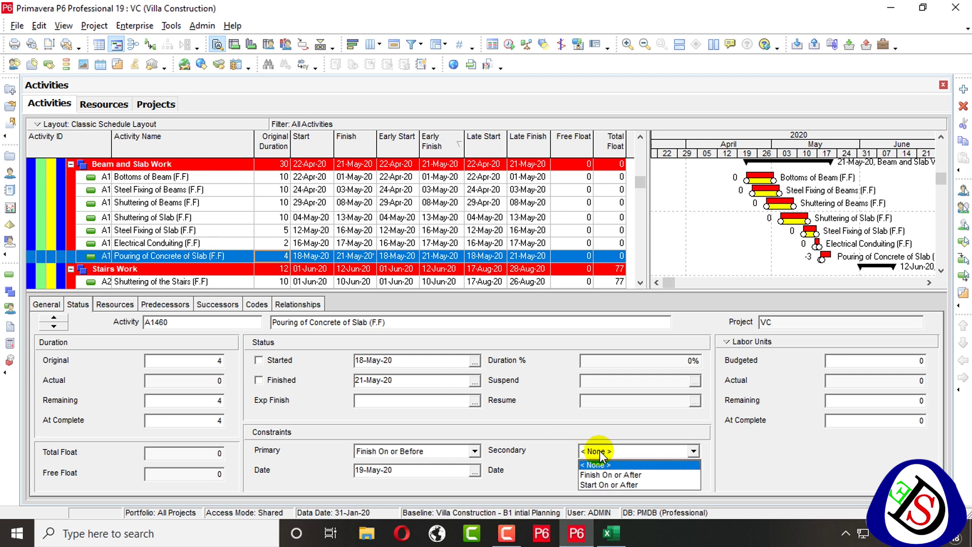
left_click(650, 435)
left_click(648, 450)
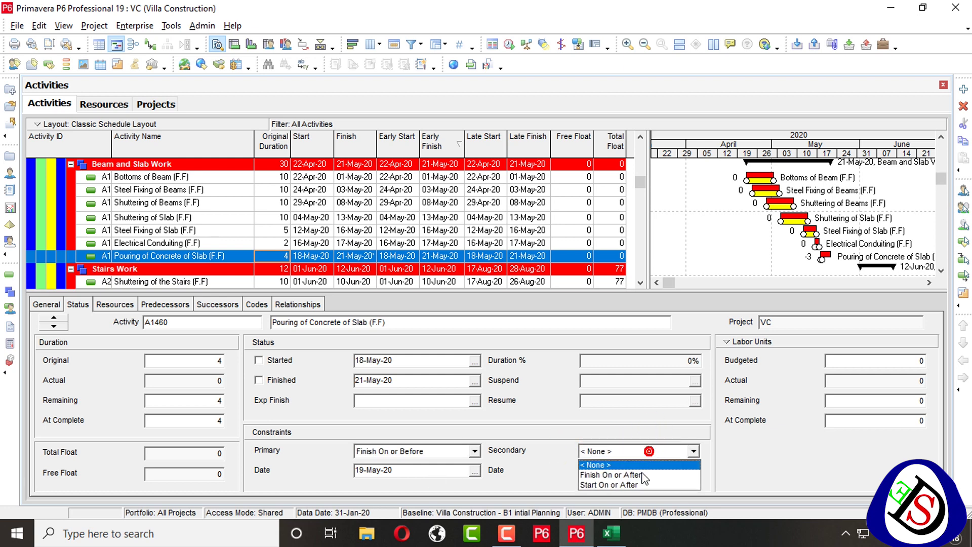
left_click(717, 468)
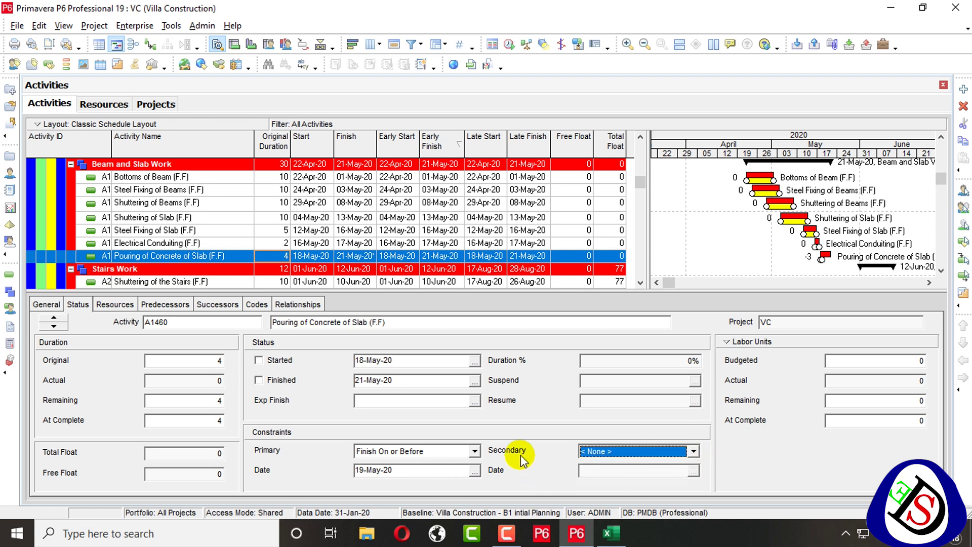
Remove the constraint from Pouring of Concrete of Slab (F.F) by setting its primary constraint to None
left_click(473, 451)
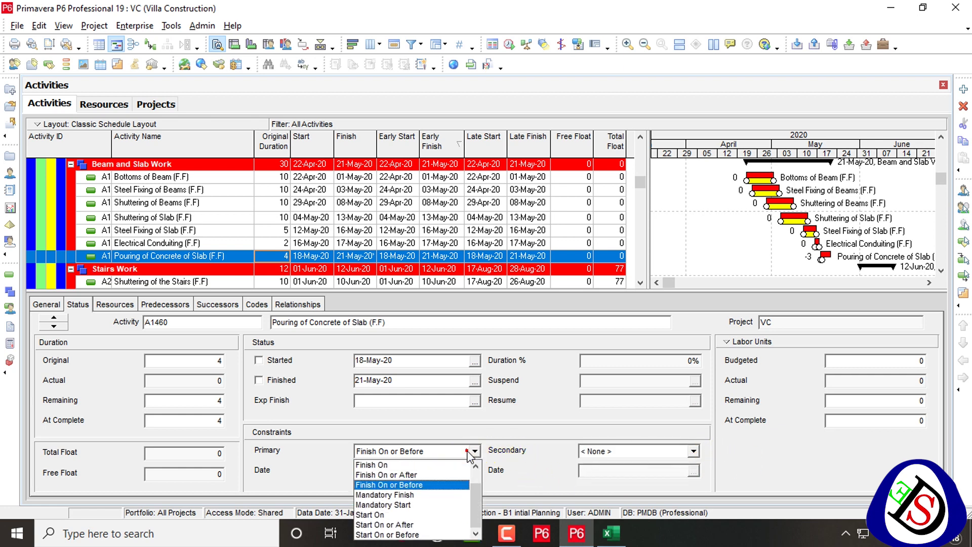
left_click(470, 453)
left_click(471, 452)
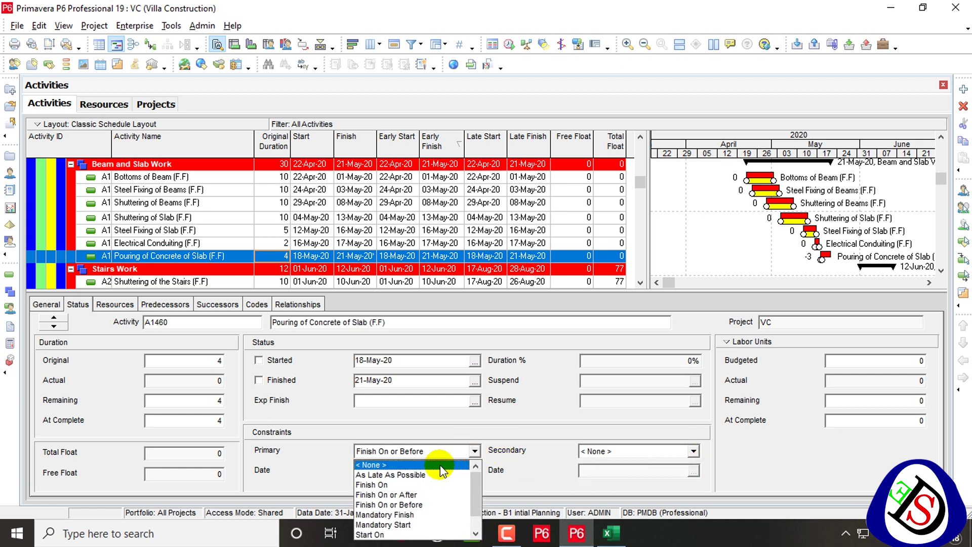
left_click(439, 463)
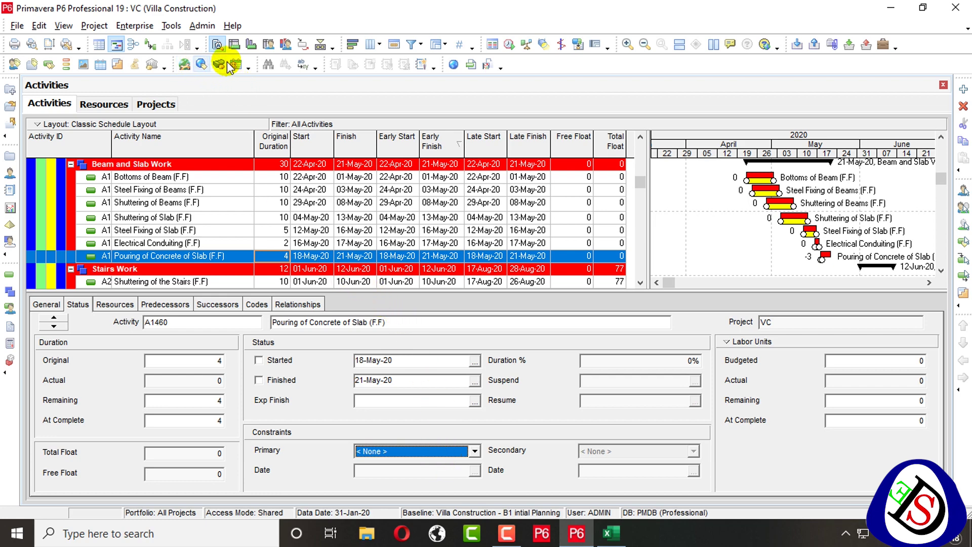
Enlarge the activity table and examine the early dates, late dates and float columns of the ground-floor activities
left_click(318, 45)
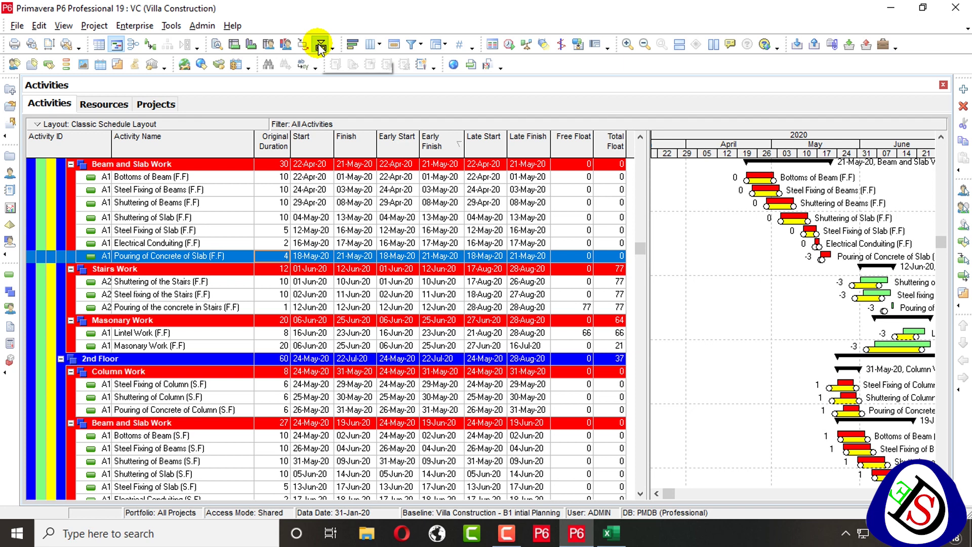
left_click(222, 46)
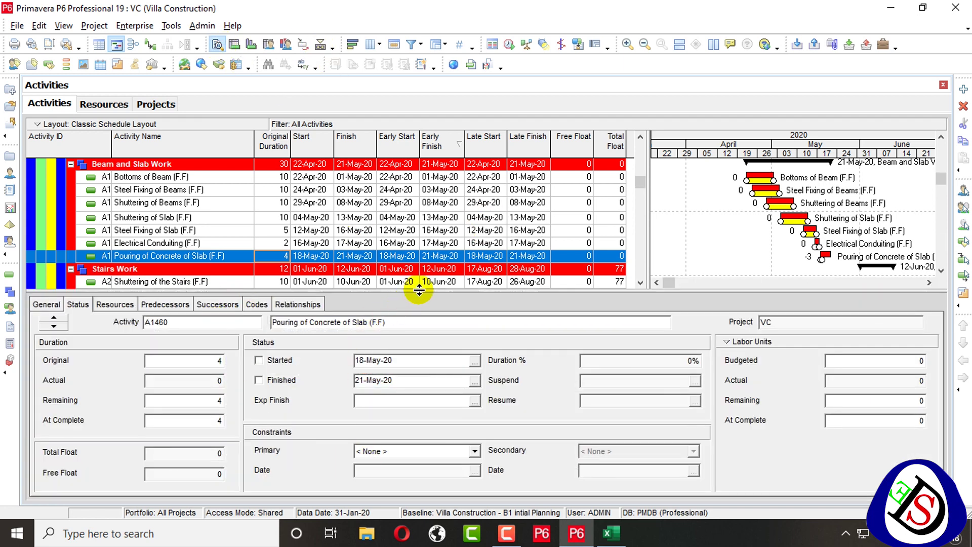
left_click_drag(422, 299, 421, 356)
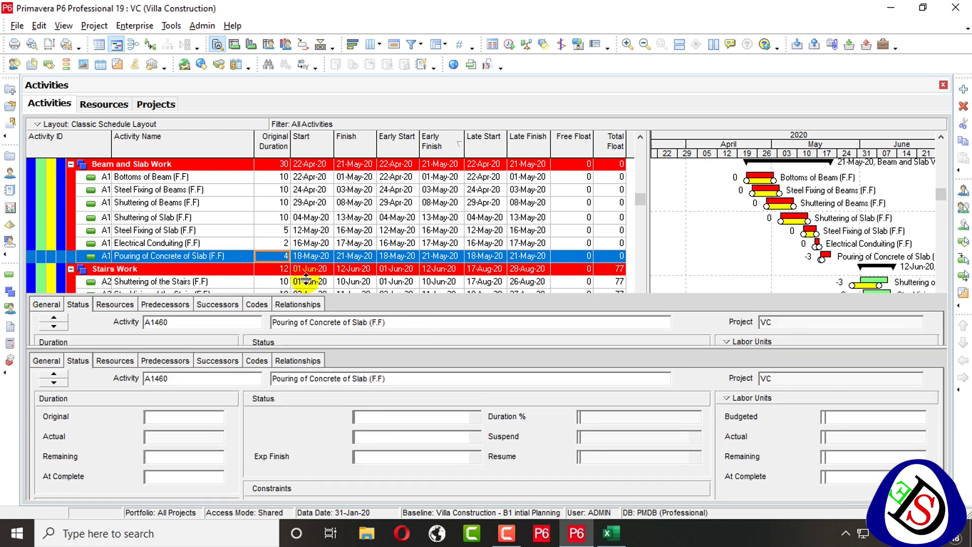
scroll(275, 264, "up", 4)
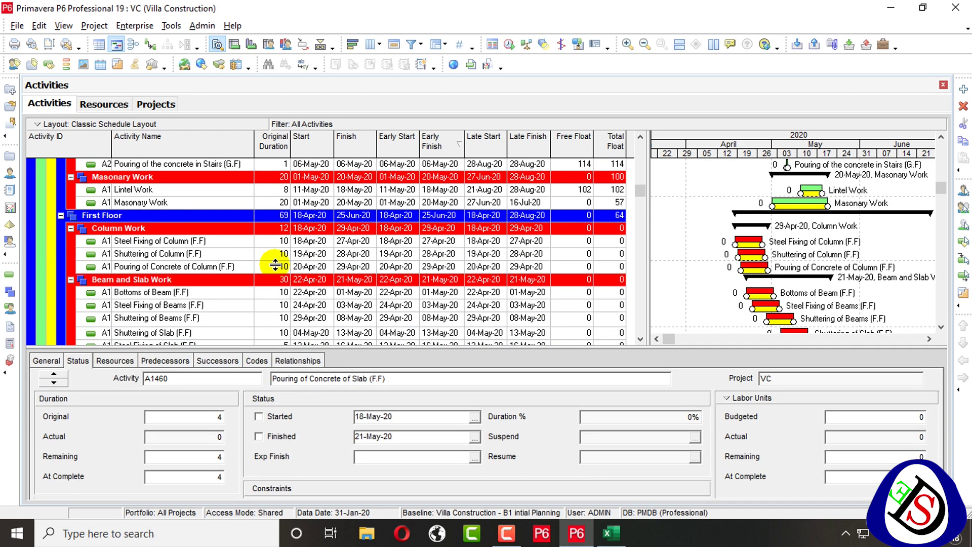
scroll(275, 264, "up", 4)
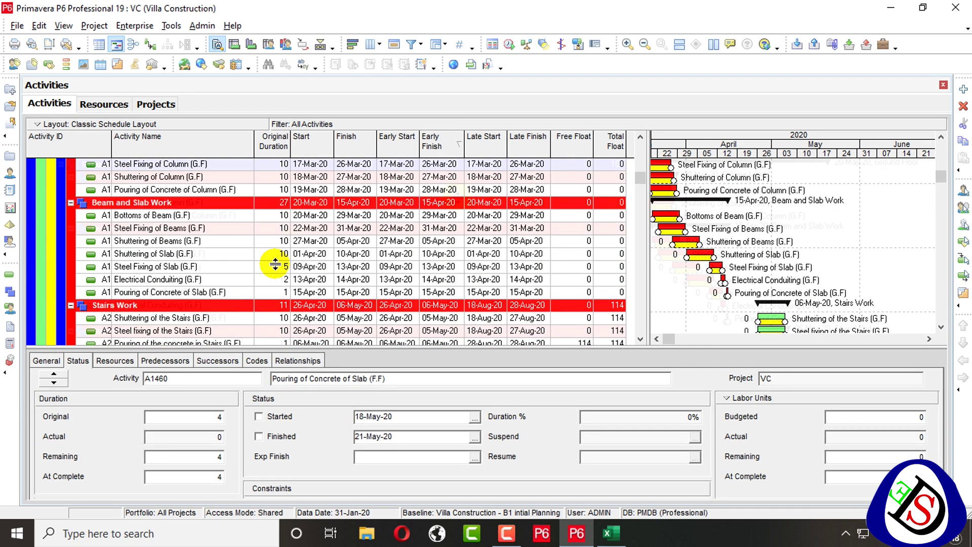
scroll(458, 198, "down", 1)
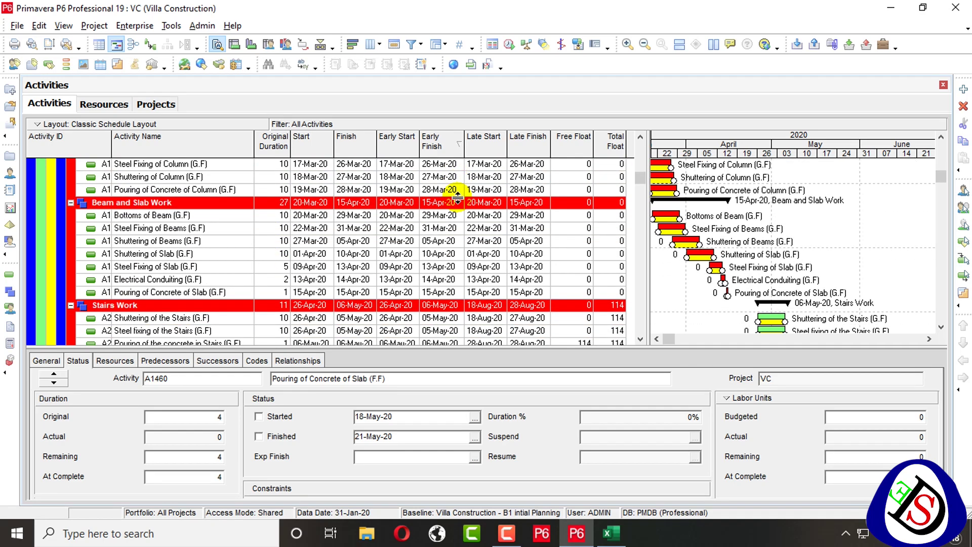
scroll(458, 198, "down", 1)
scroll(457, 197, "down", 1)
scroll(458, 198, "up", 1)
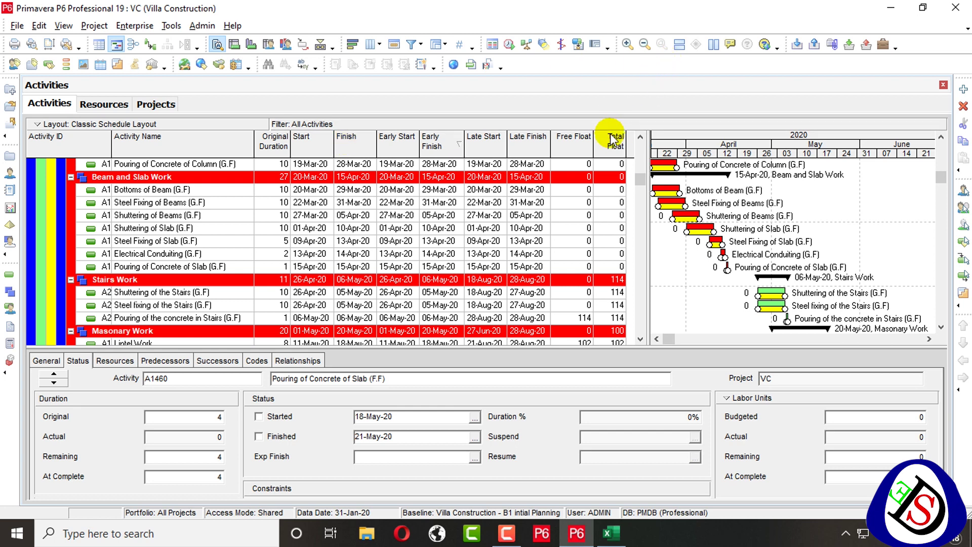
scroll(514, 227, "down", 2)
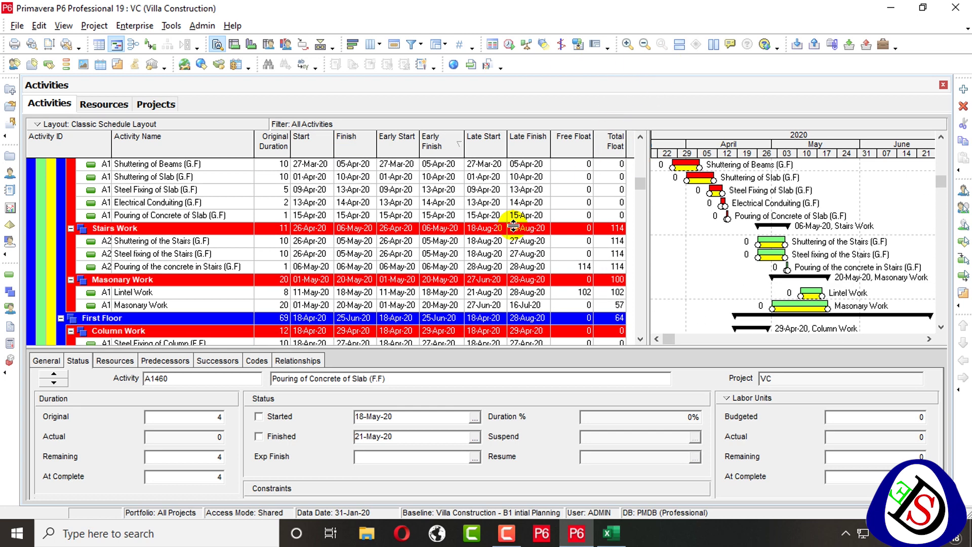
Check the total float of Shuttering of the Stairs (G.F) and the free float of Pouring of the concrete in Stairs (G.F)
left_click(624, 241)
left_click(627, 243)
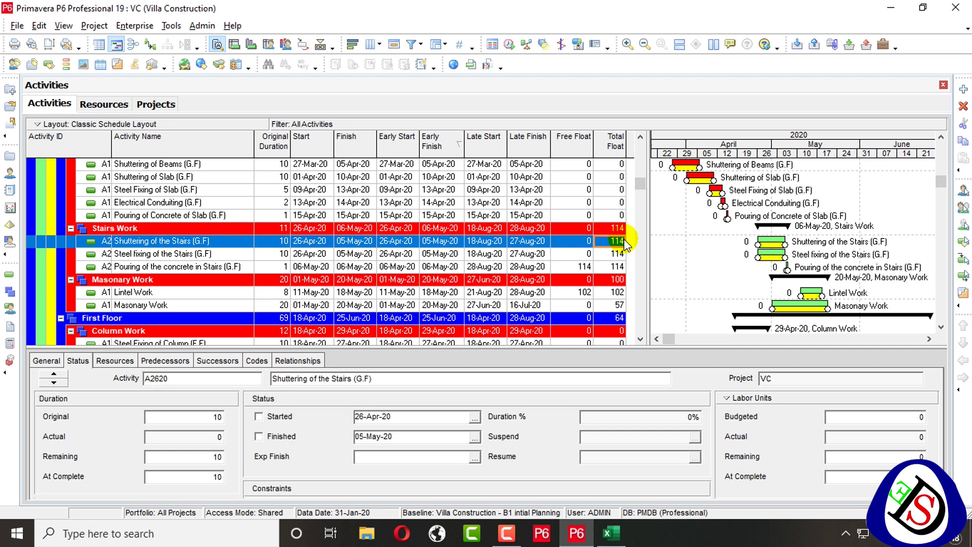
scroll(598, 251, "down", 1)
left_click(575, 256)
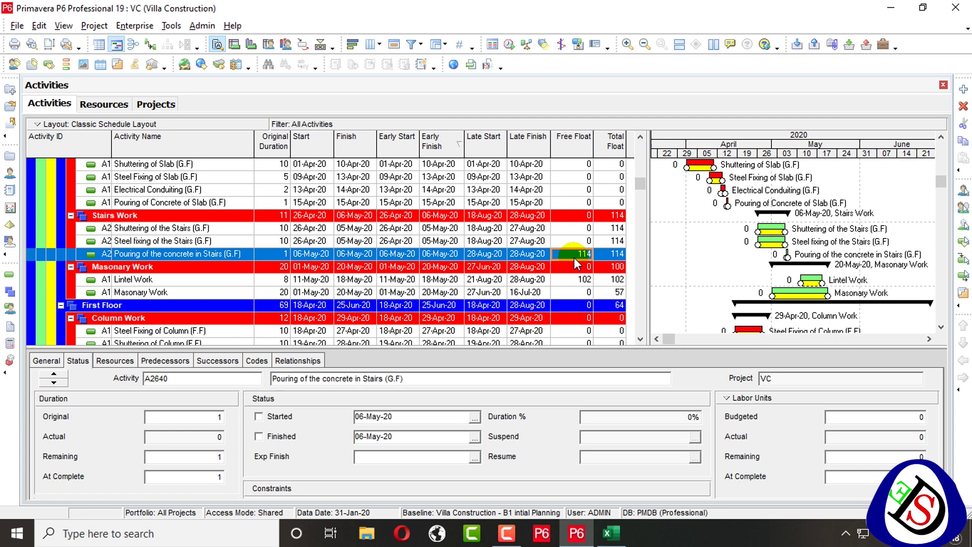
Select Pouring of Concrete of Slab (F.F) and enlarge the activity details area to show all of its constraint fields
scroll(573, 257, "down", 4)
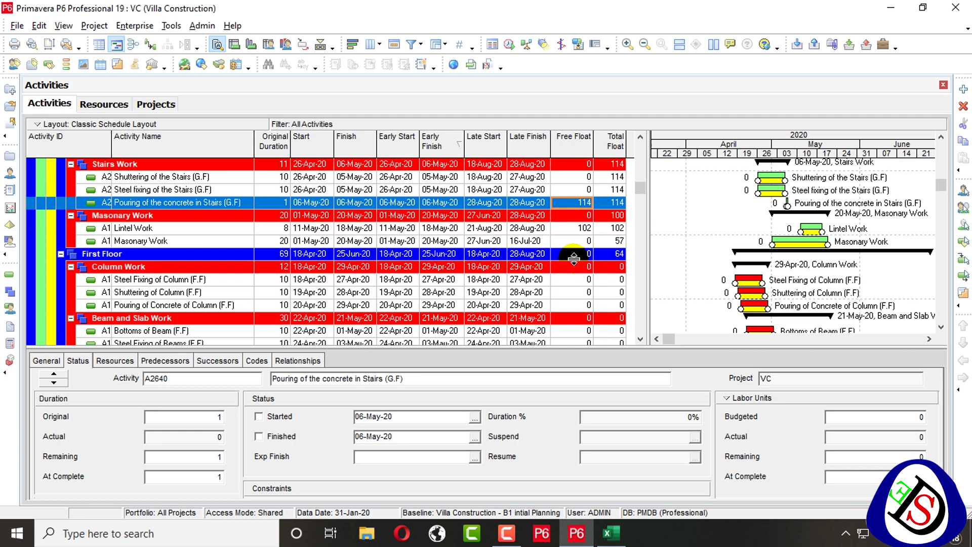
scroll(522, 274, "down", 1)
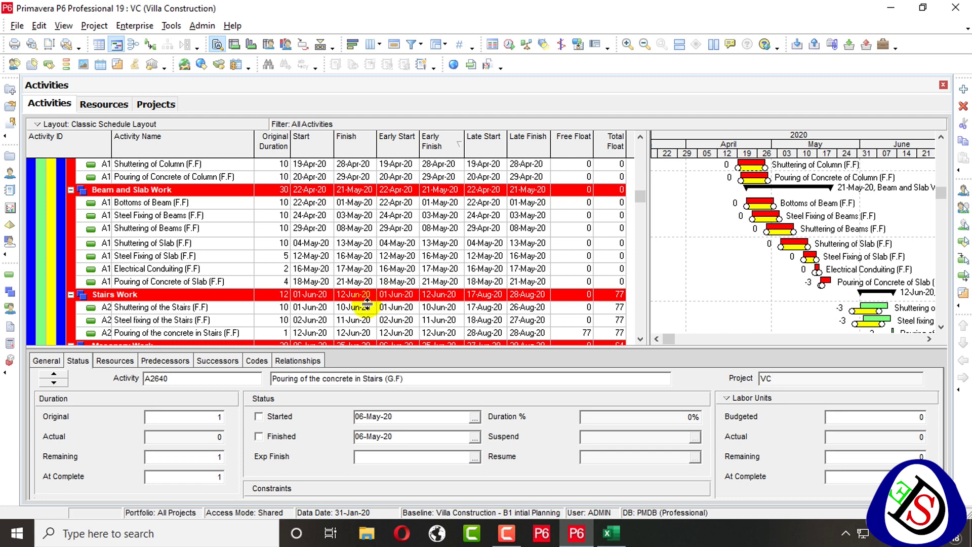
left_click(248, 281)
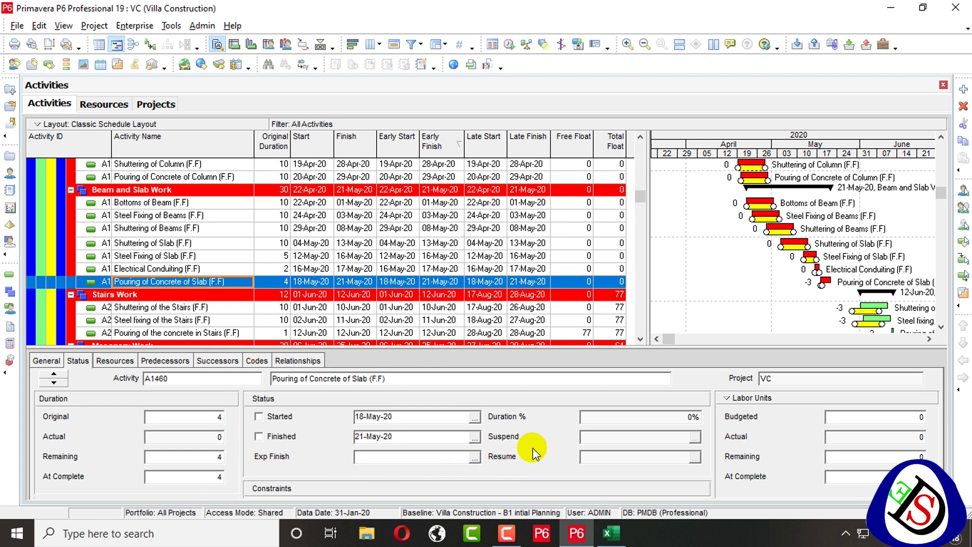
left_click_drag(546, 350, 546, 320)
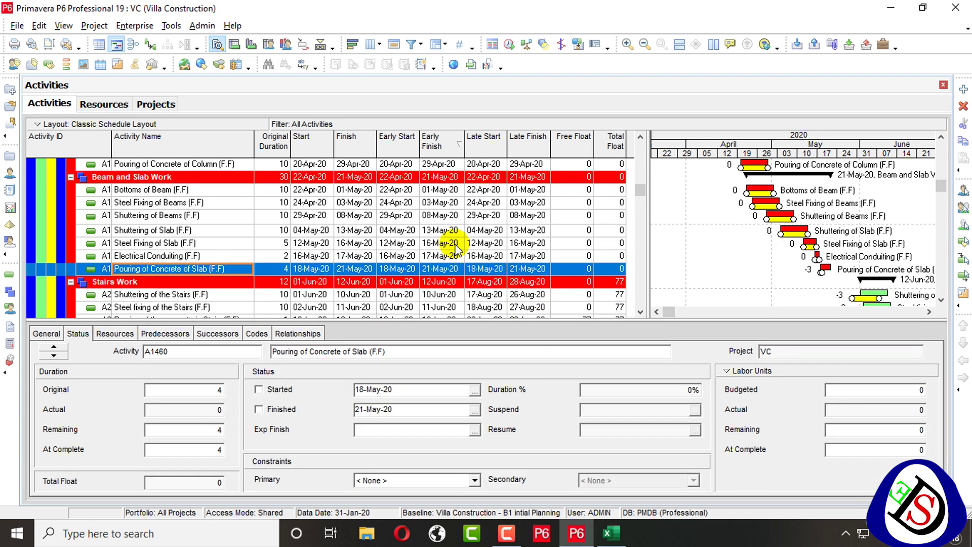
left_click_drag(457, 321, 448, 278)
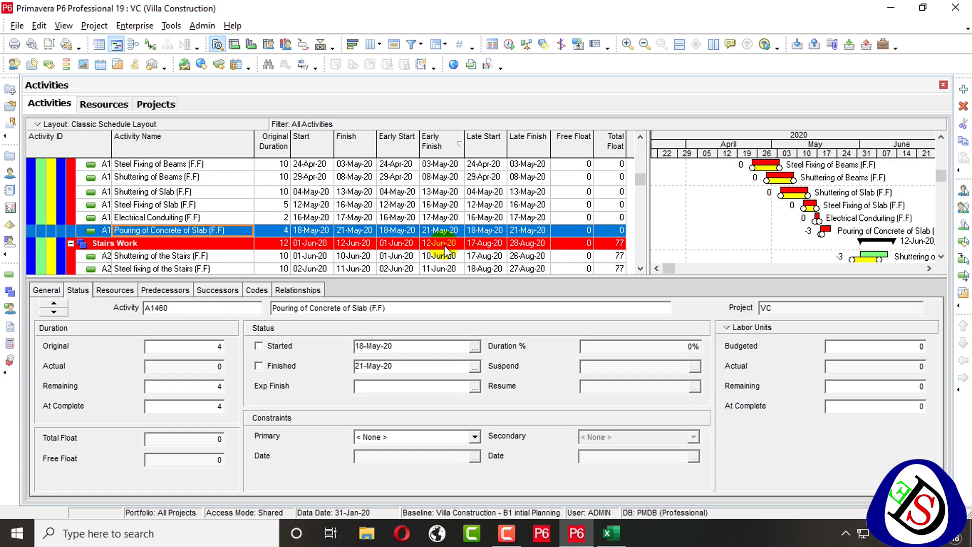
Expand the Gantt chart timescale to show individual days around the first-floor slab activities
scroll(445, 250, "down", 1)
scroll(709, 215, "right", 3)
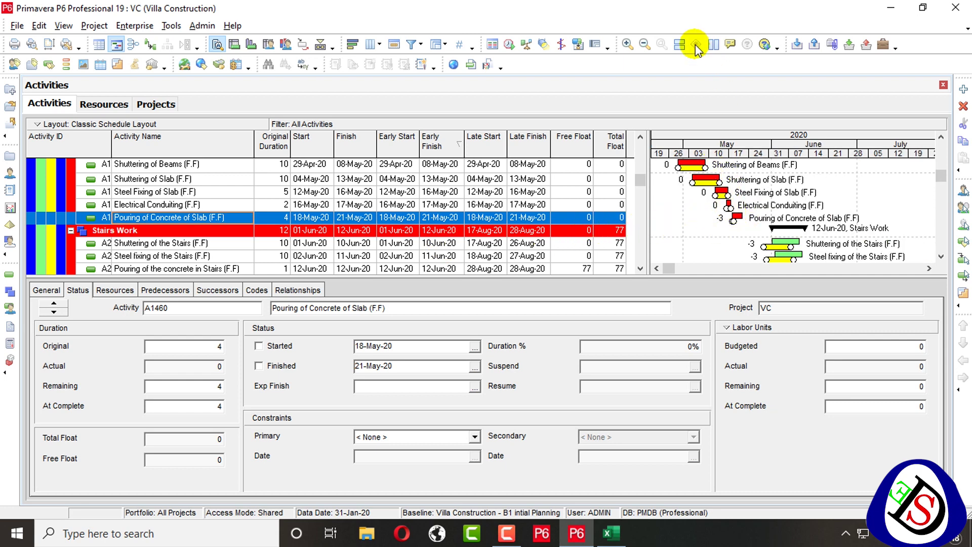
left_click(628, 44)
mouse_move(715, 151)
left_mouse_down()
mouse_move(730, 152)
mouse_move(714, 152)
left_mouse_up()
scroll(709, 169, "down", 1)
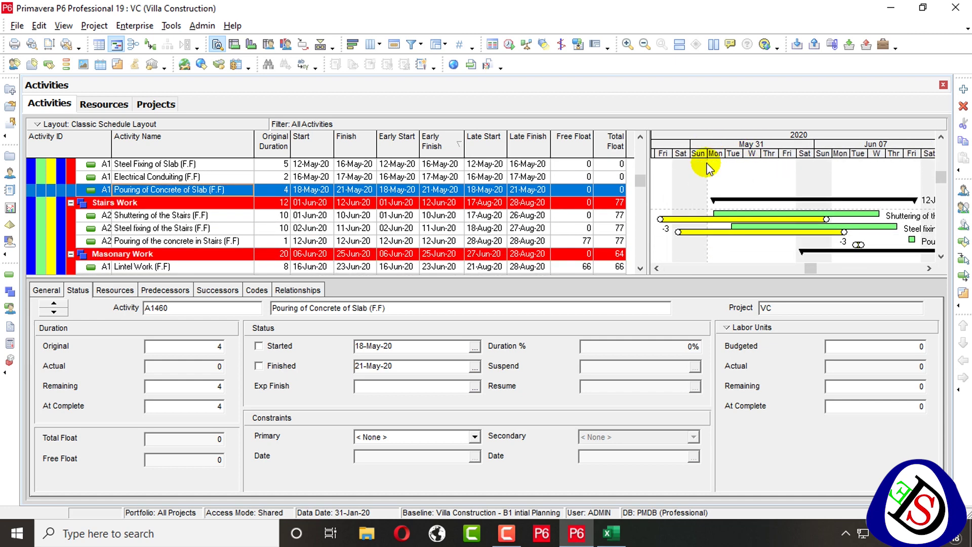
left_click(694, 178)
scroll(671, 189, "up", 2)
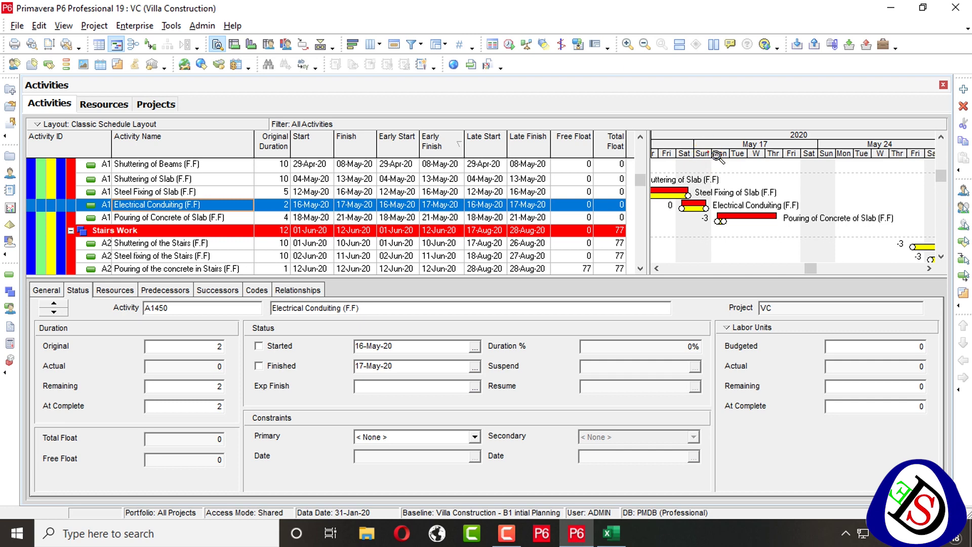
left_click_drag(708, 152, 785, 154)
left_click(831, 167)
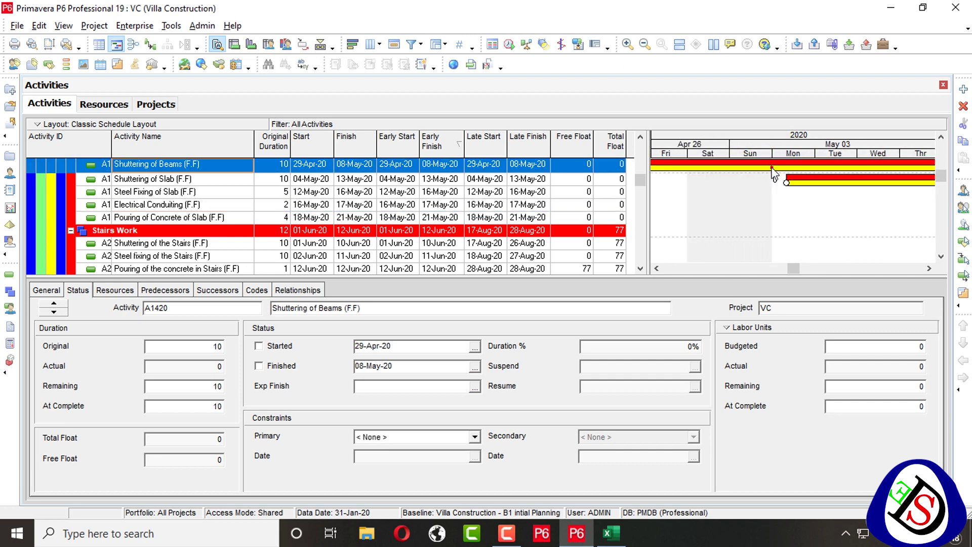
Compare the Gantt bars of Electrical Conduiting (F.F), Pouring of Concrete of Slab (F.F) and Shuttering of the Stairs (F.F) on the daily timescale
left_click(704, 205)
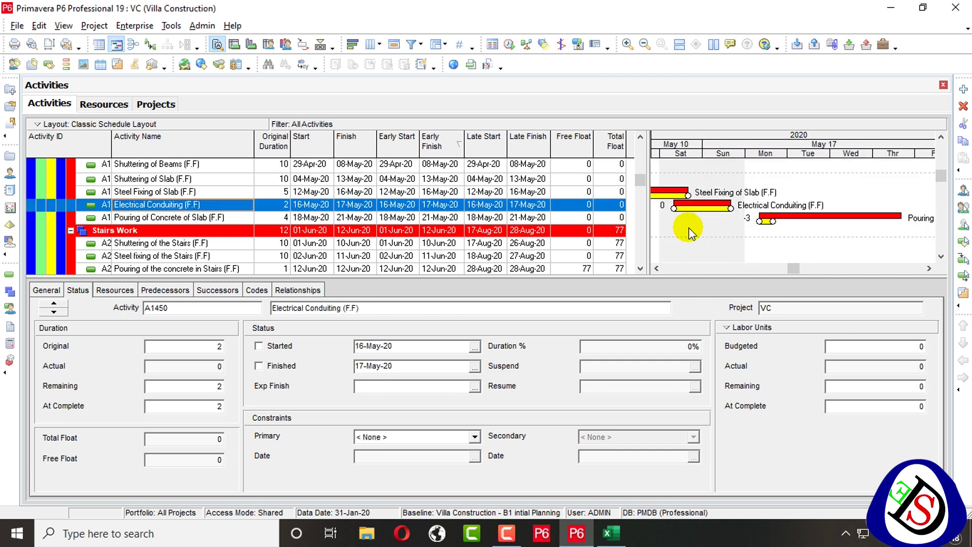
key("Down")
key("Down")
key("Down")
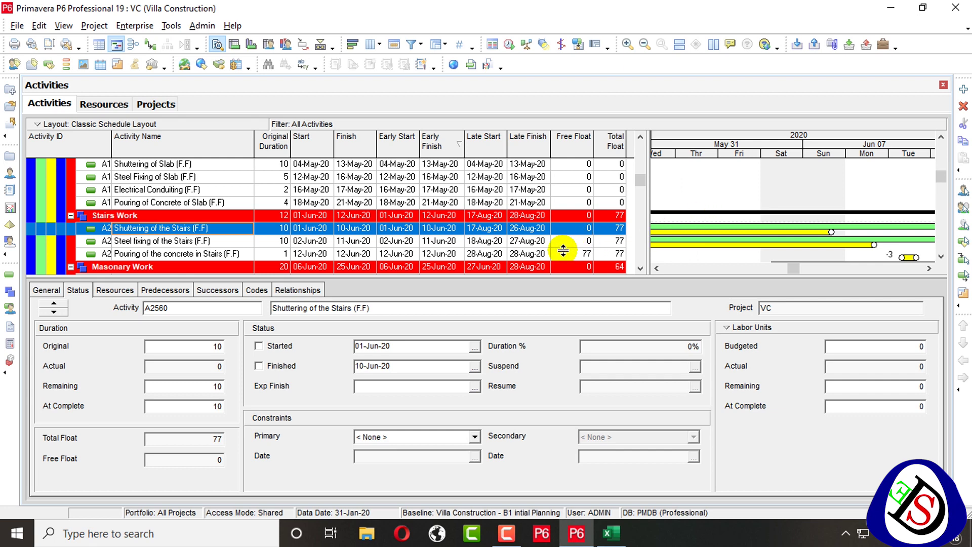
scroll(563, 250, "down", 1)
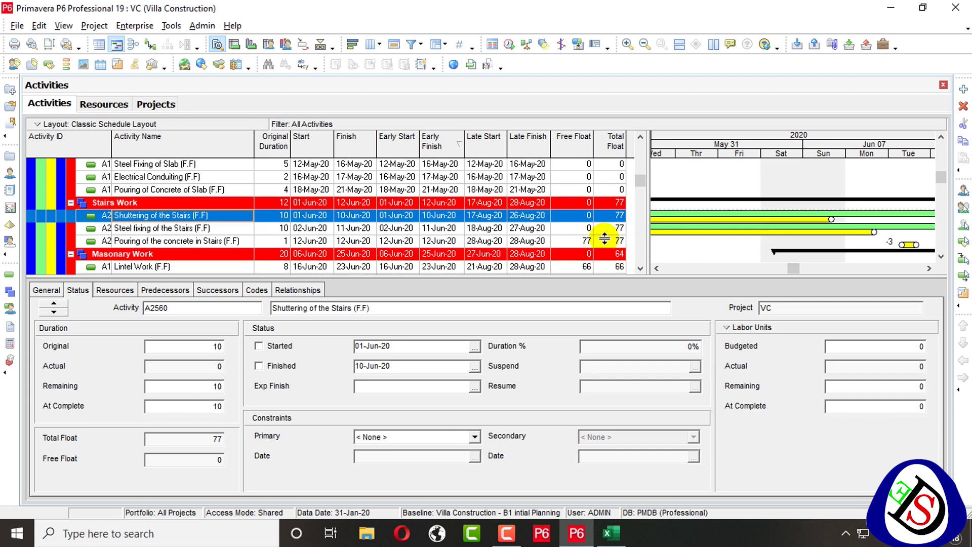
scroll(615, 235, "up", 1)
left_click(684, 202)
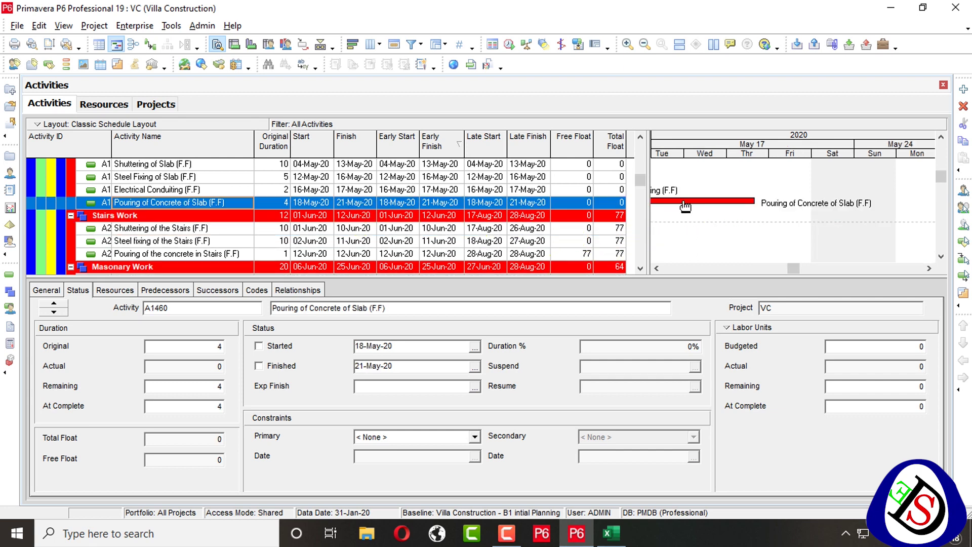
left_click(770, 194)
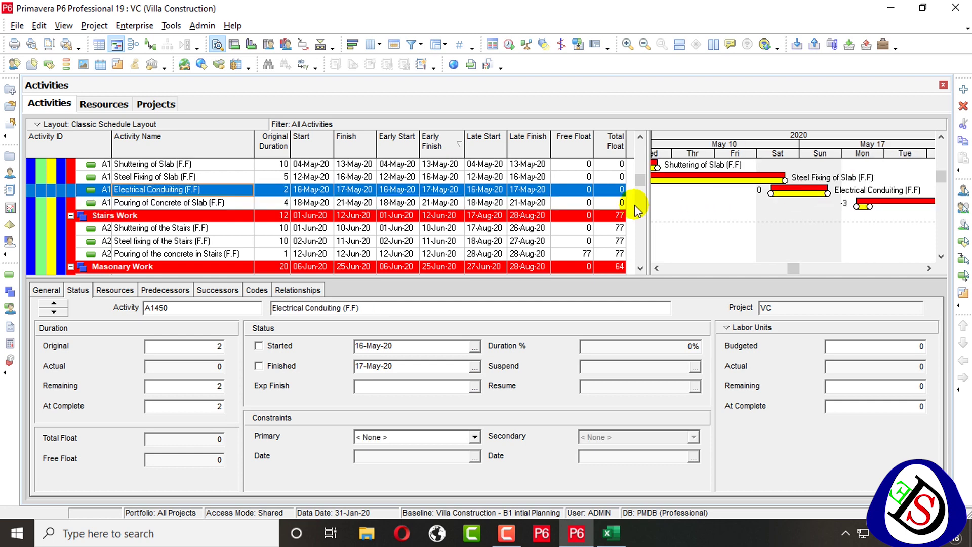
left_click(679, 205)
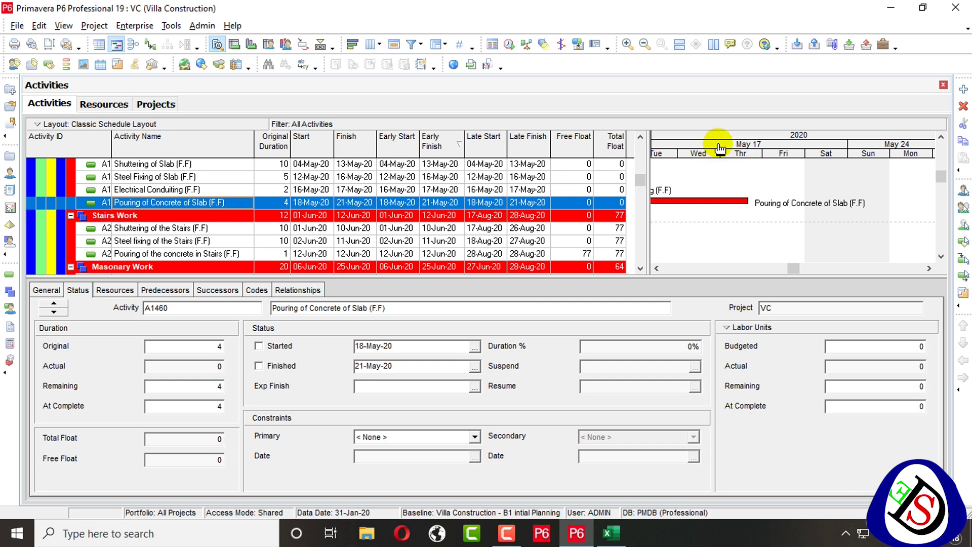
left_click_drag(714, 144, 809, 147)
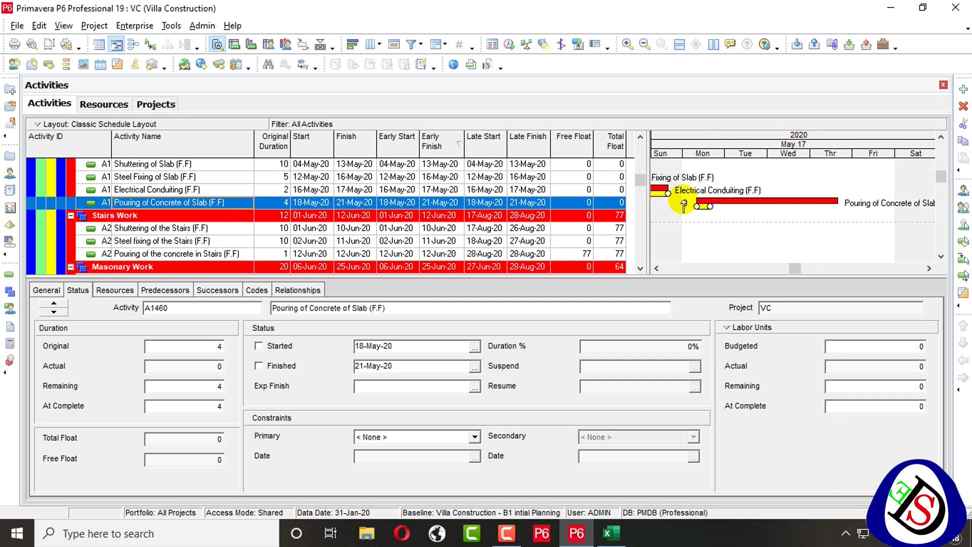
left_click_drag(684, 205, 686, 208)
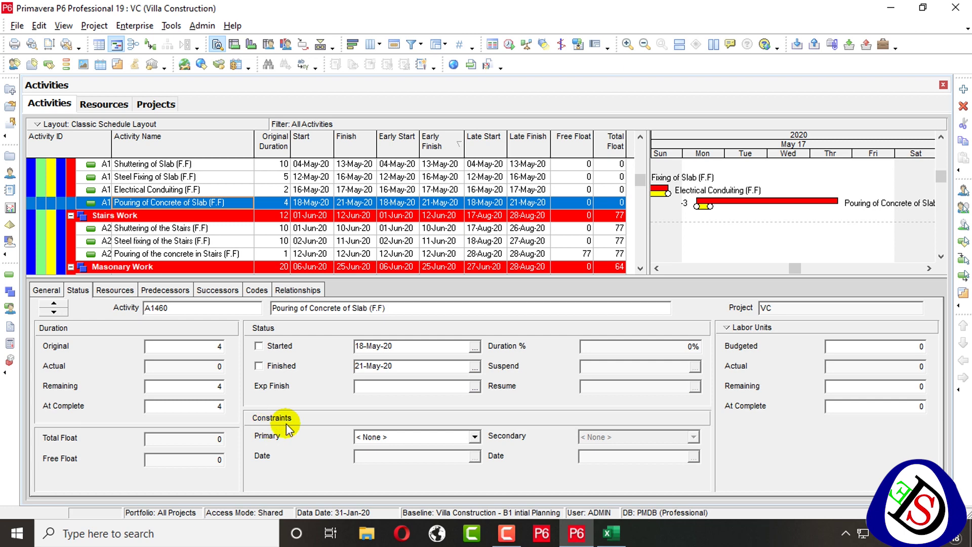
Apply a Mandatory Start primary constraint dated 14-May-20 to Pouring of Concrete of Slab (F.F)
left_click(416, 437)
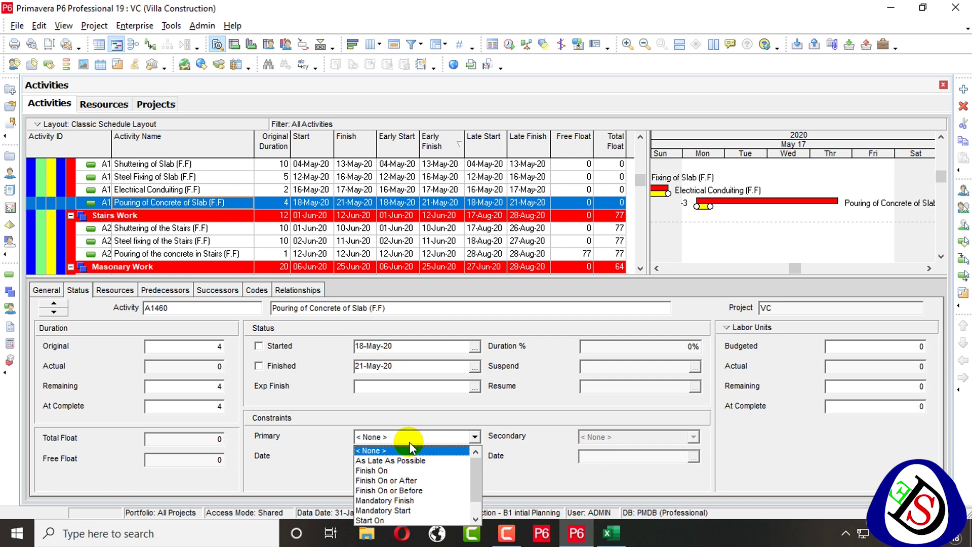
scroll(410, 450, "down", 1)
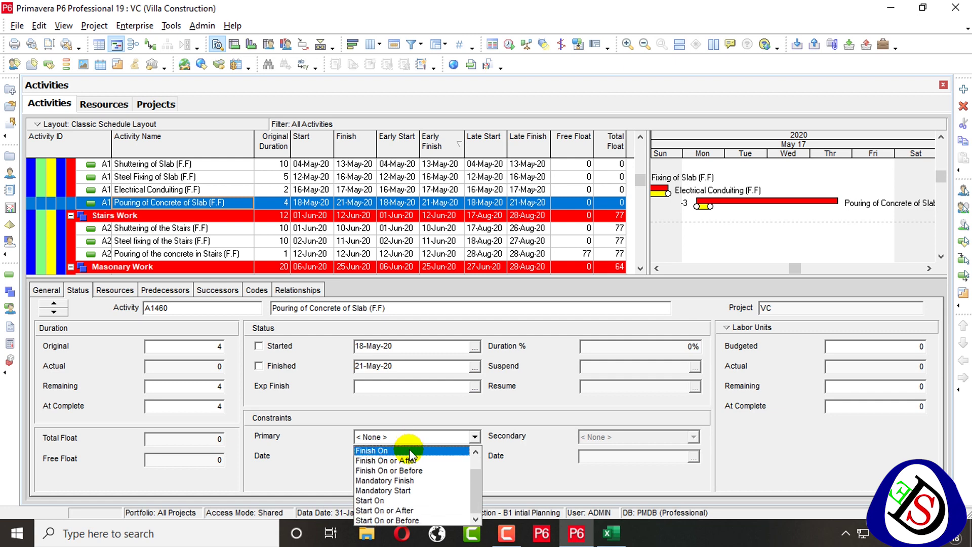
left_click(402, 491)
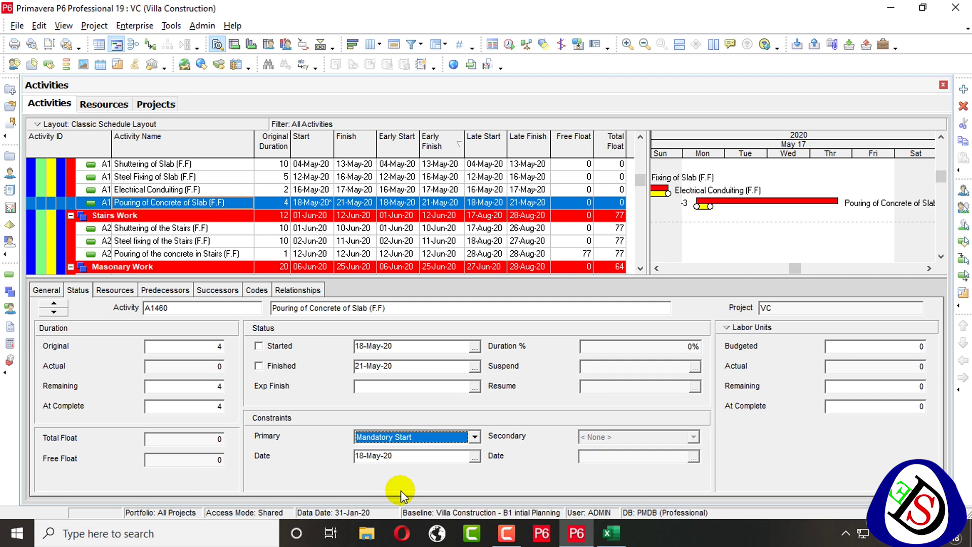
left_click(471, 458)
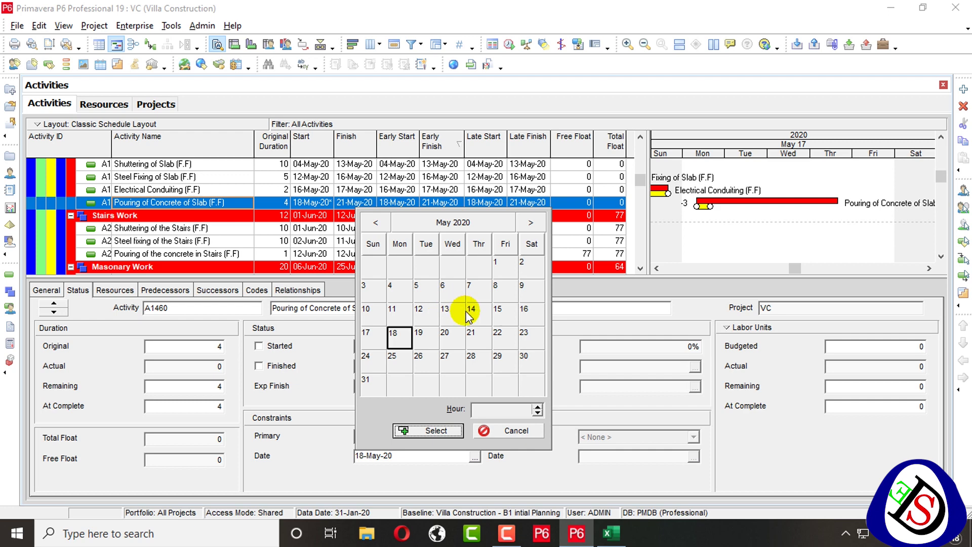
left_click(506, 431)
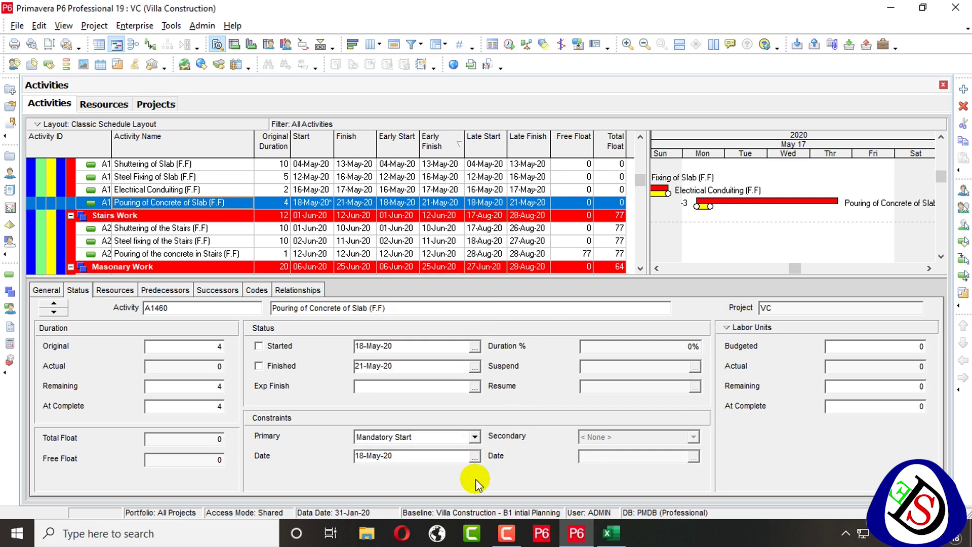
left_click(475, 456)
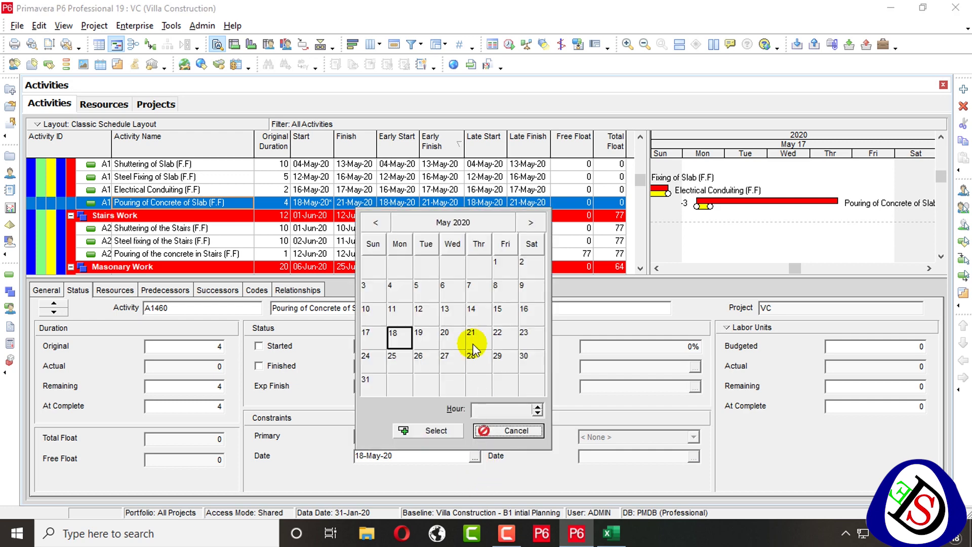
left_click(469, 316)
left_click(433, 430)
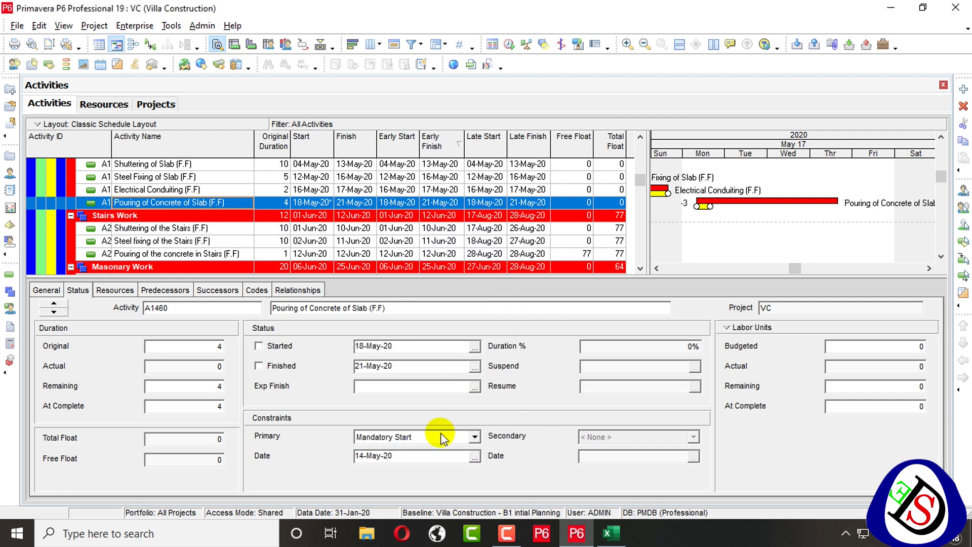
Reschedule the project and review the dates and total float of the activities before and after Pouring of Concrete of Slab (F.F)
key("F9")
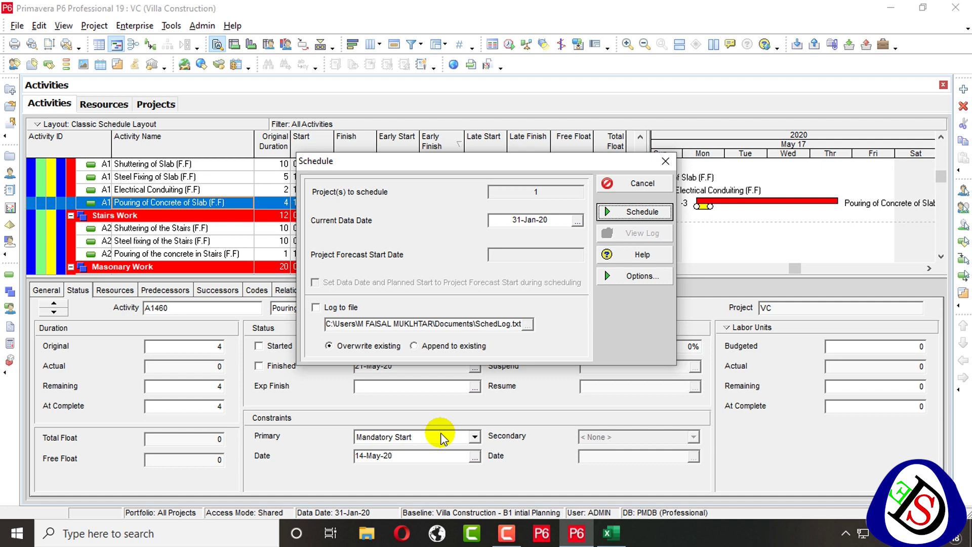
key("Return")
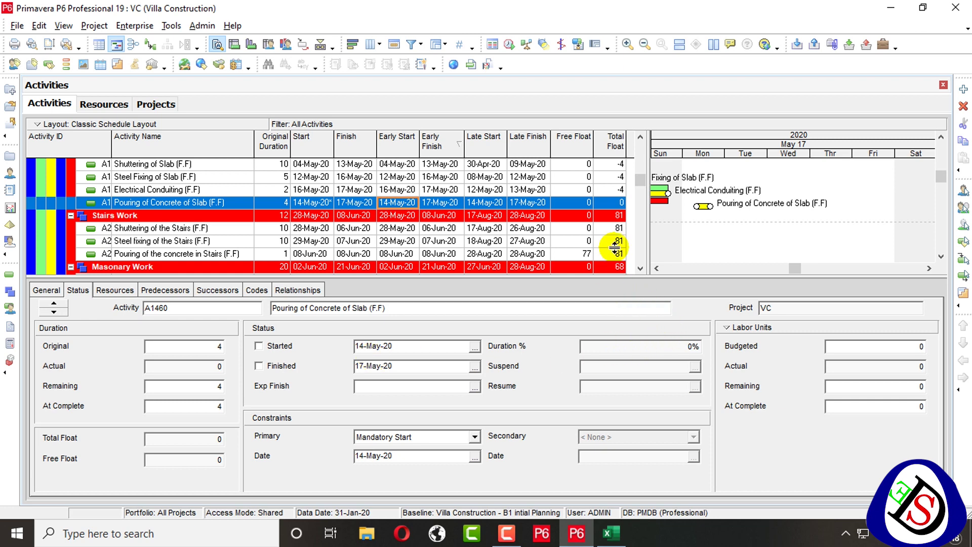
scroll(621, 247, "down", 1)
scroll(621, 247, "up", 3)
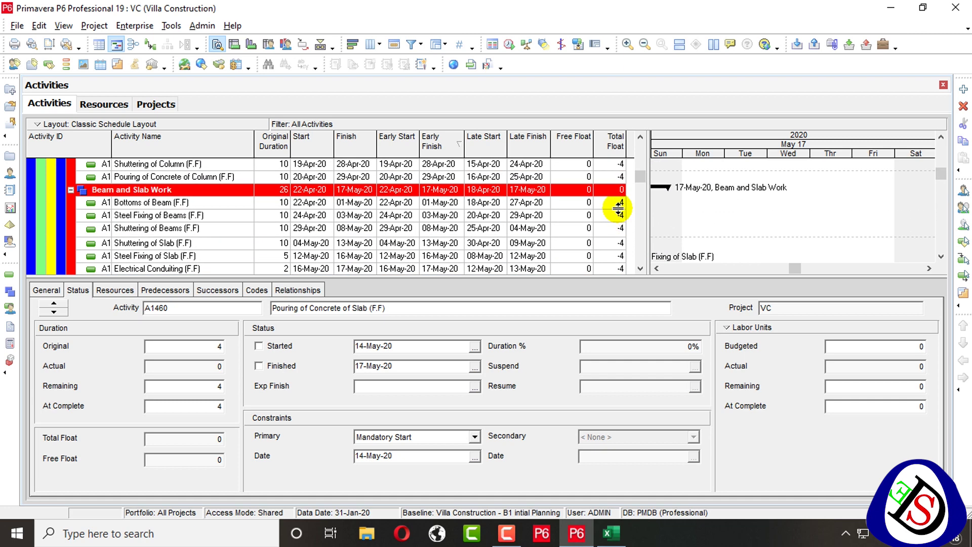
scroll(615, 183, "down", 5)
scroll(614, 193, "up", 6)
scroll(613, 203, "down", 3)
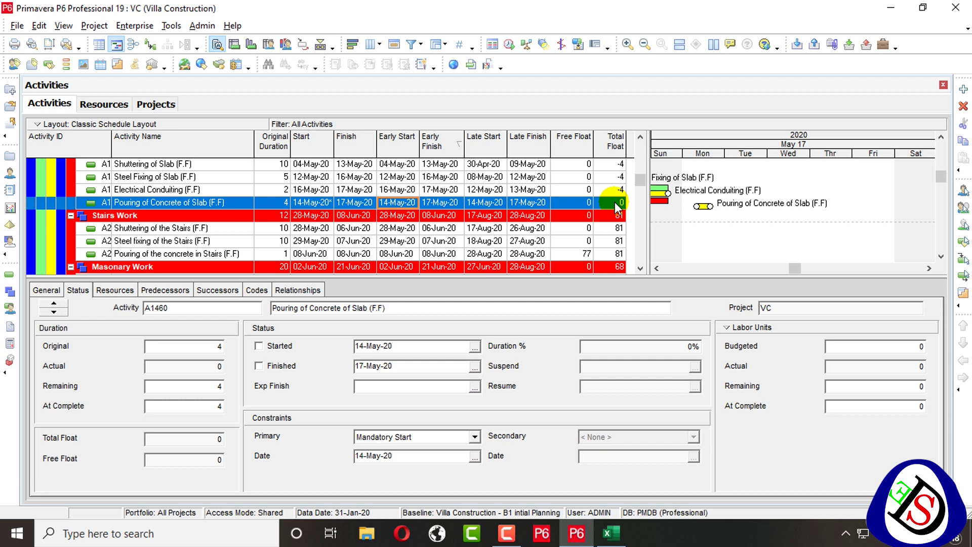
Change the primary constraint of Pouring of Concrete of Slab (F.F) to Mandatory Finish dated 27-May-20 and reschedule the project
left_click(458, 438)
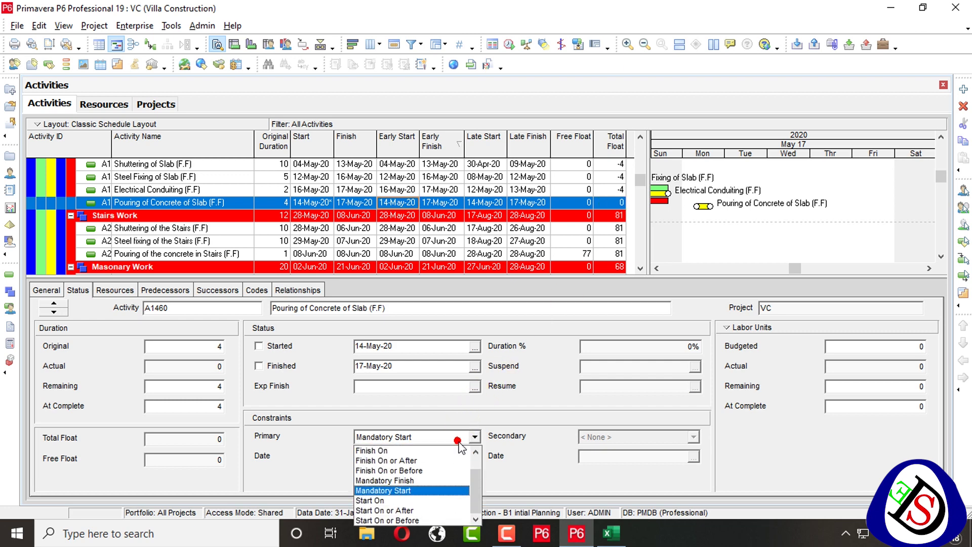
left_click(438, 480)
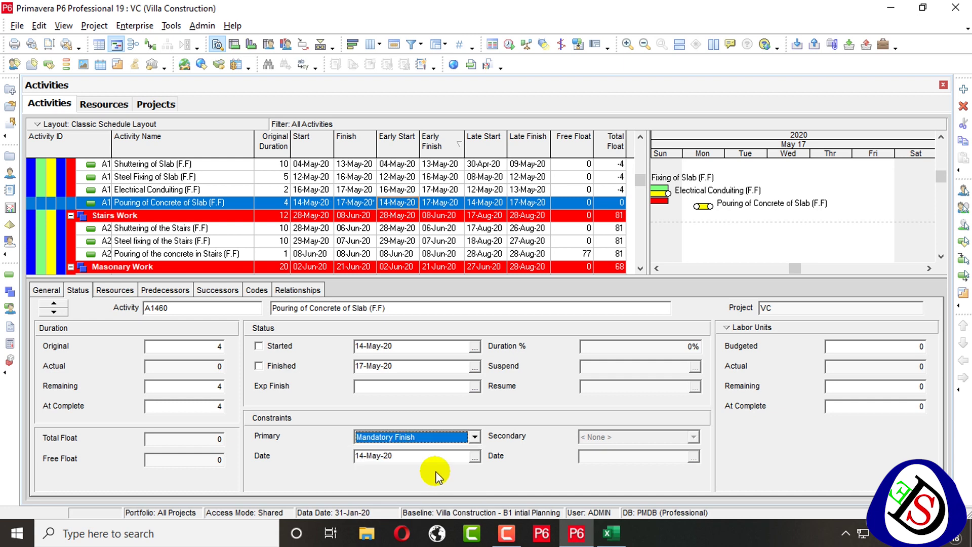
left_click(476, 456)
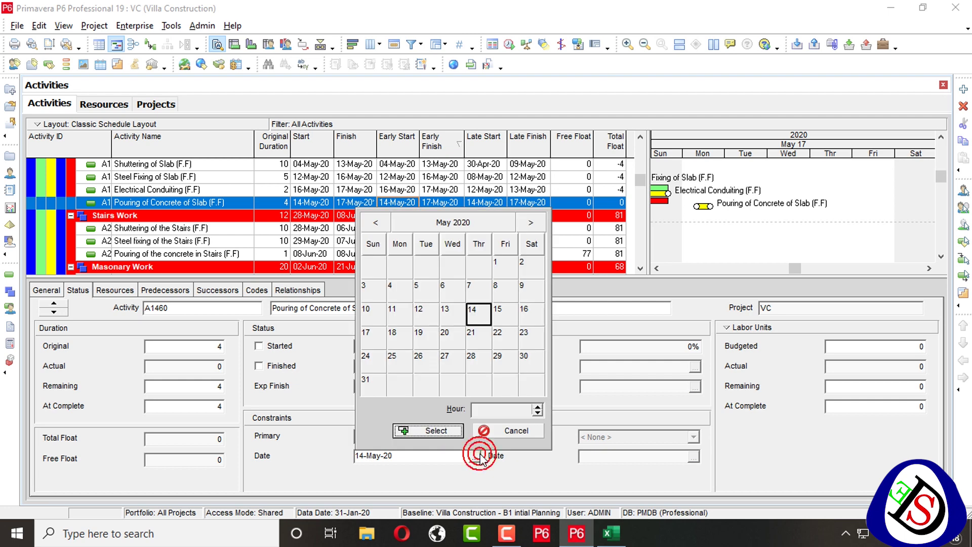
left_click(454, 356)
left_click(439, 434)
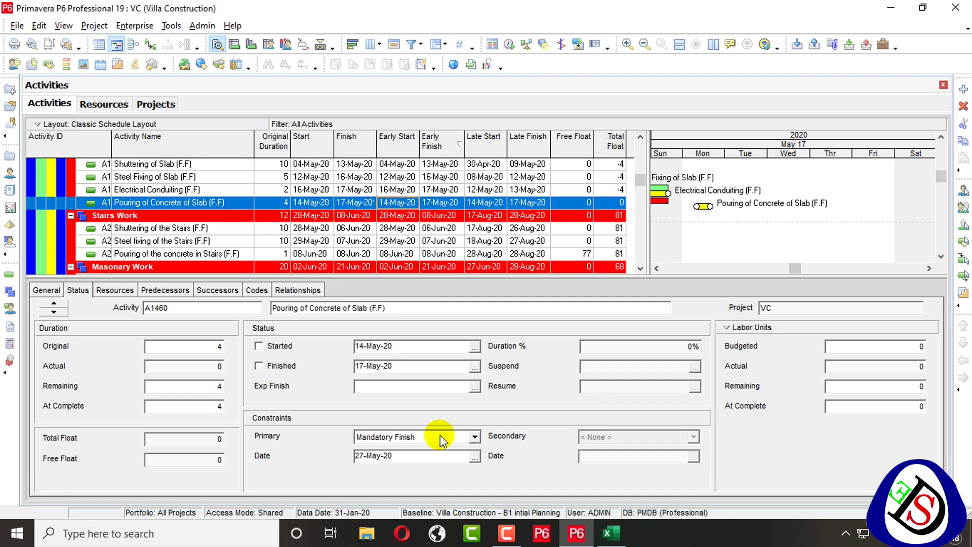
key("F9")
key("Return")
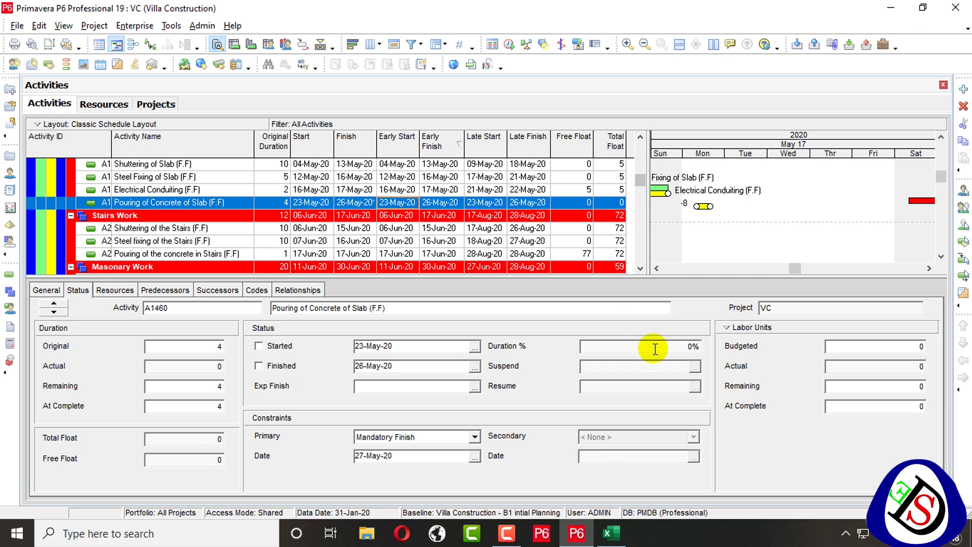
Set the Mandatory Finish constraint date of Pouring of Concrete of Slab (F.F) to 29-May-20 and reschedule the project
left_click(474, 456)
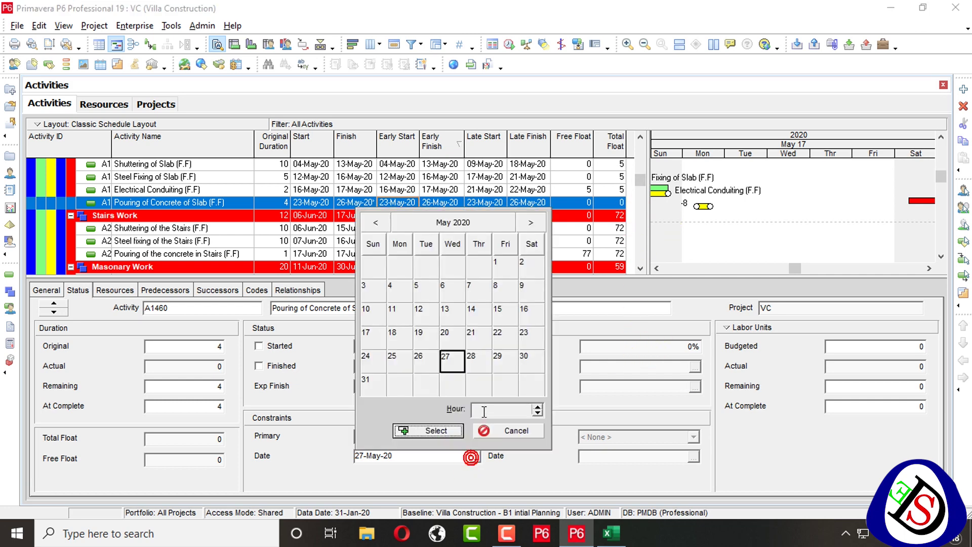
left_click(499, 363)
left_click(433, 430)
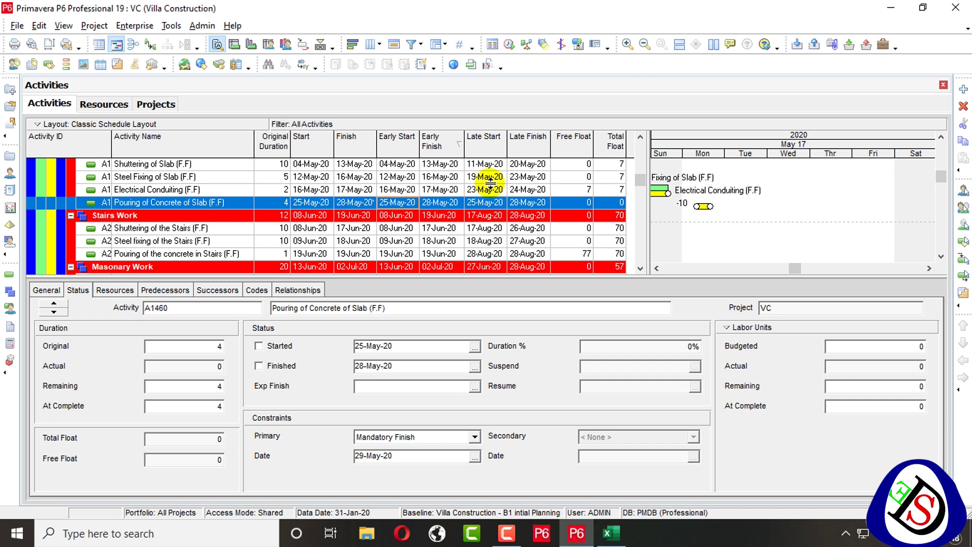
Examine the late dates, free float and total float of the activities from the ground floor to the top floor
left_click(556, 192)
scroll(553, 188, "up", 2)
scroll(555, 190, "up", 2)
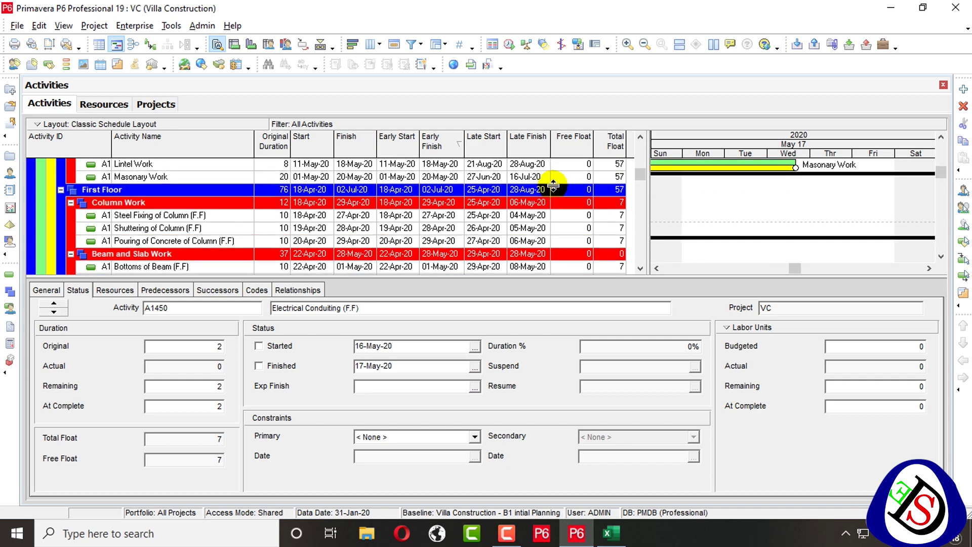
scroll(552, 187, "down", 7)
scroll(551, 184, "down", 1)
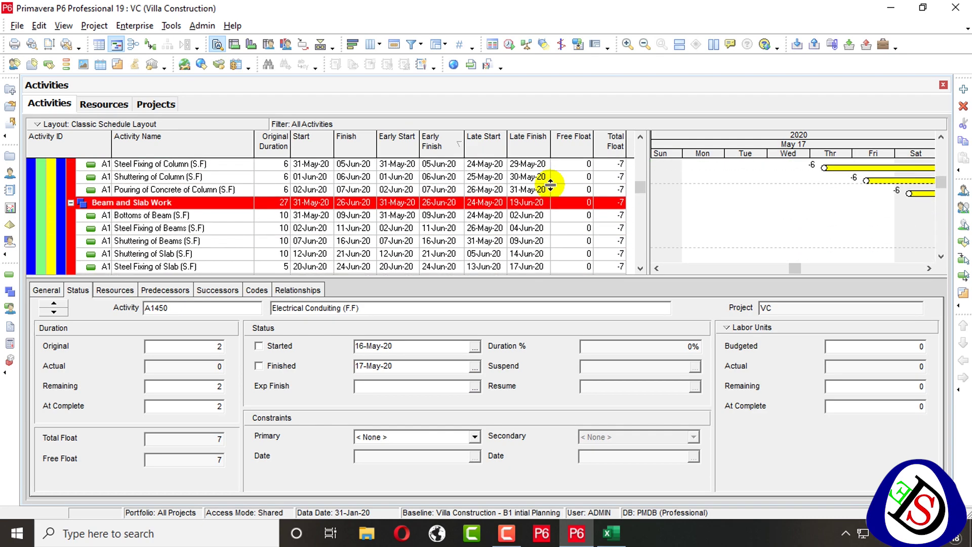
scroll(626, 239, "down", 5)
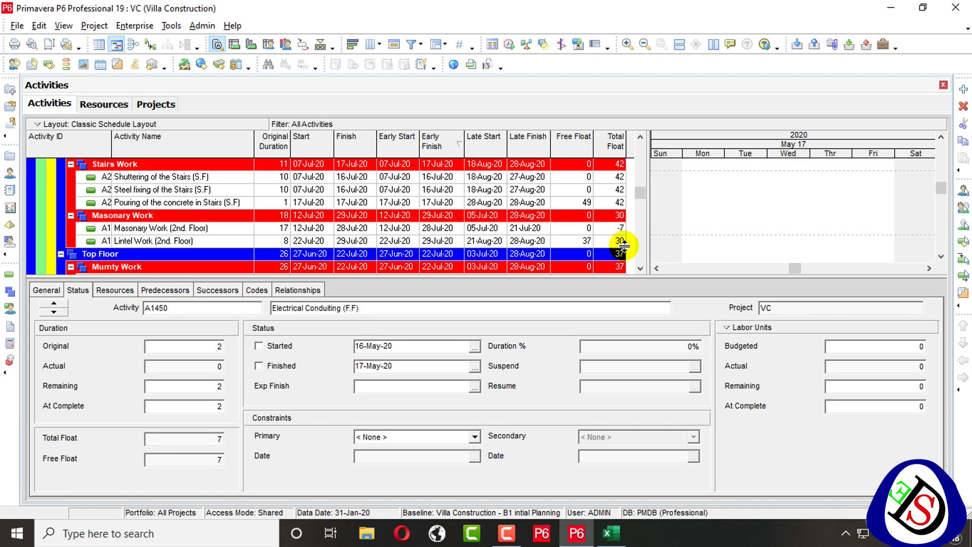
scroll(624, 245, "up", 10)
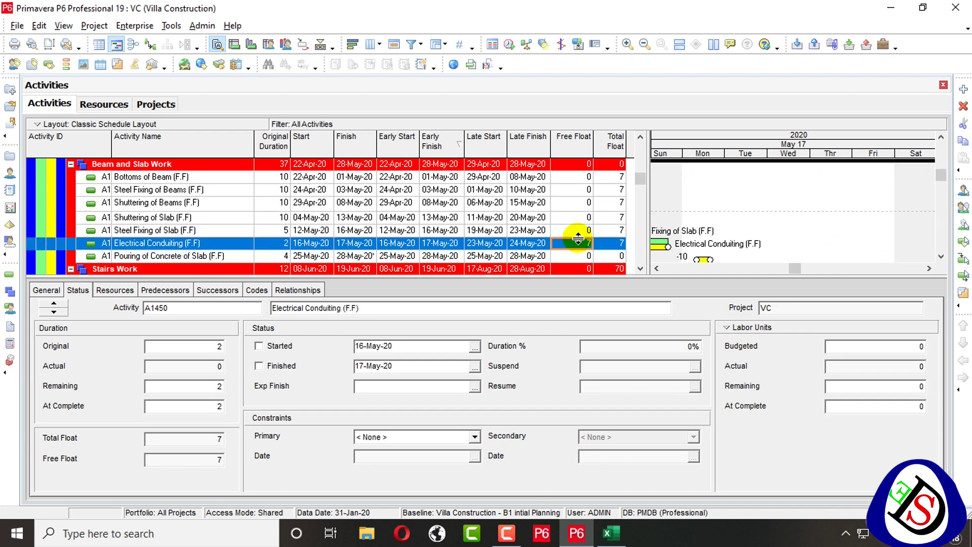
scroll(576, 234, "up", 8)
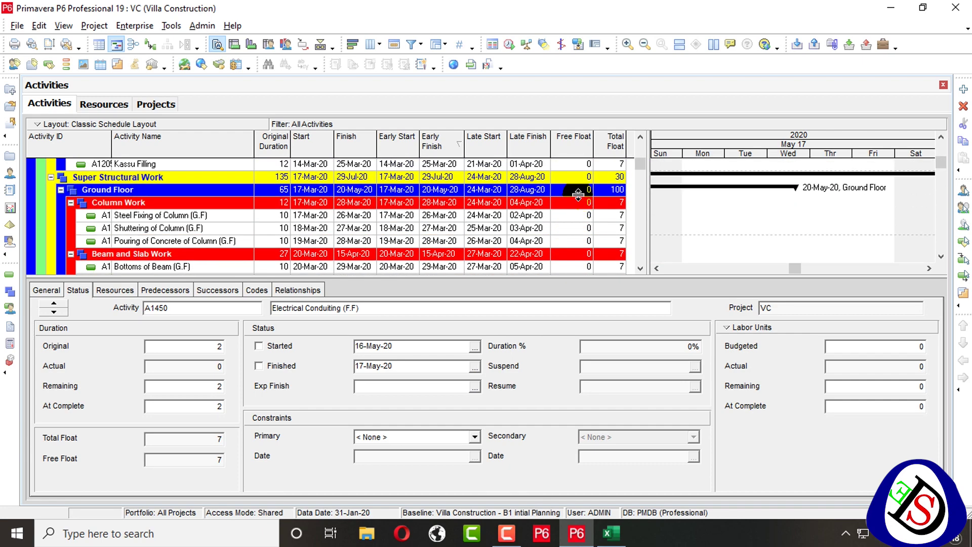
Review the late dates, free float and total float of the ground-floor activities through to the first-floor slab work
scroll(578, 191, "down", 8)
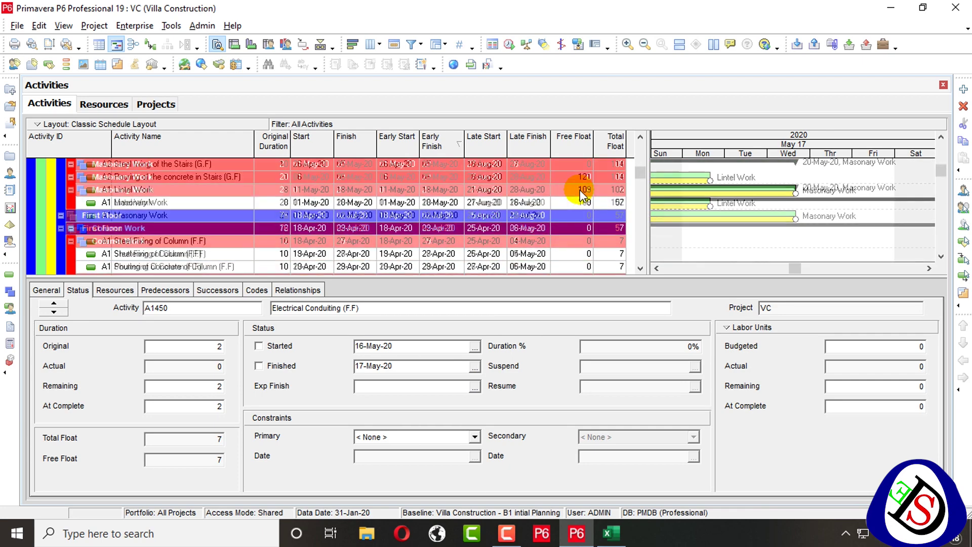
scroll(583, 196, "up", 5)
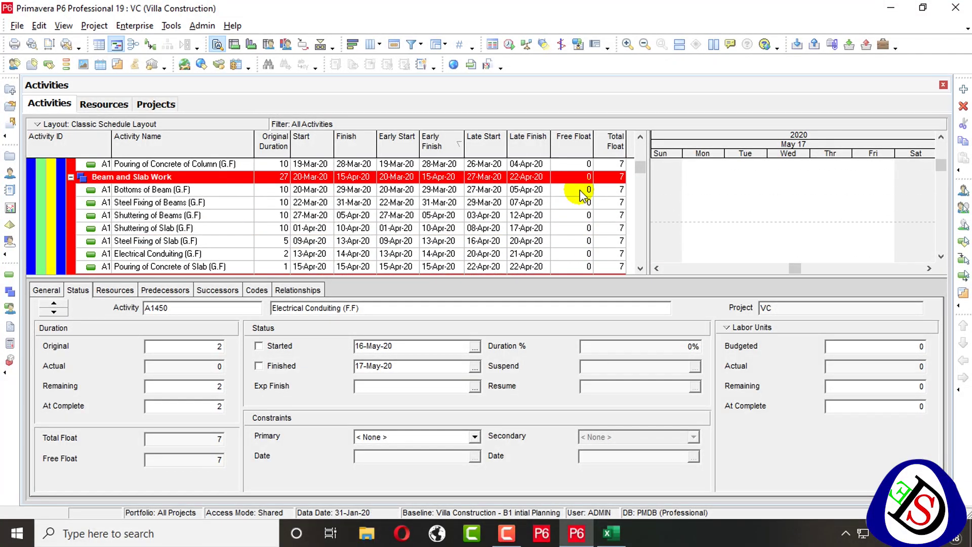
scroll(582, 196, "down", 2)
scroll(562, 197, "down", 2)
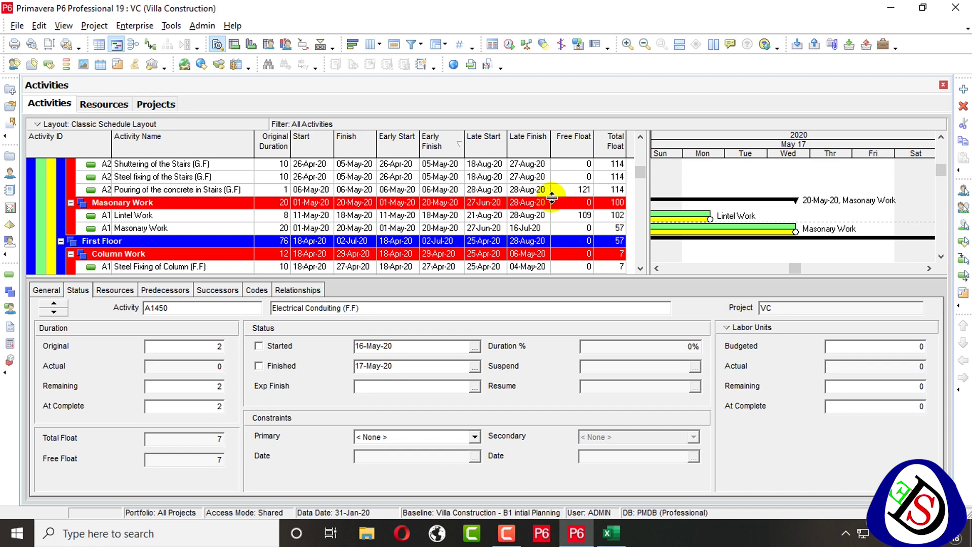
scroll(557, 195, "down", 2)
scroll(537, 205, "up", 5)
left_click(468, 229)
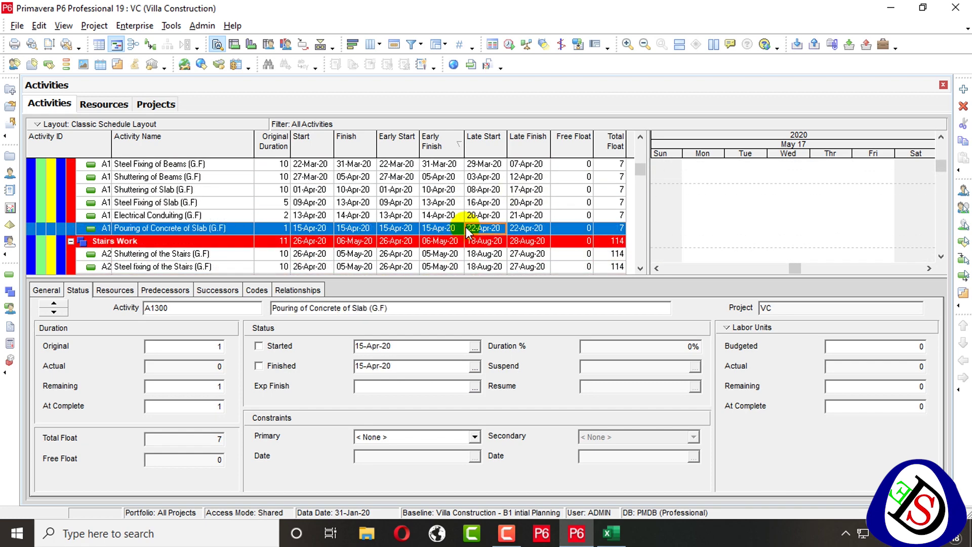
scroll(468, 232, "down", 5)
scroll(466, 234, "down", 1)
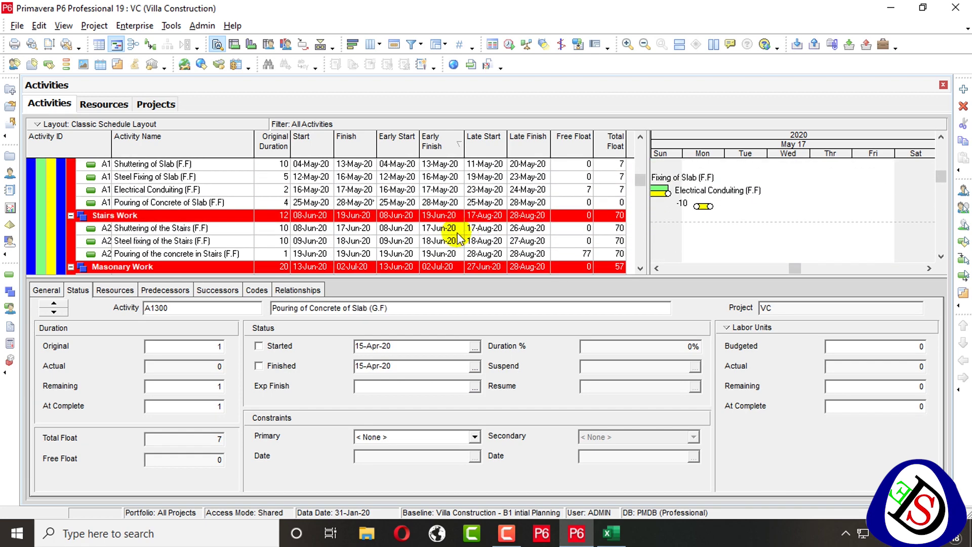
Change the primary constraint of Pouring of Concrete of Slab (F.F) to Start On
left_click(443, 205)
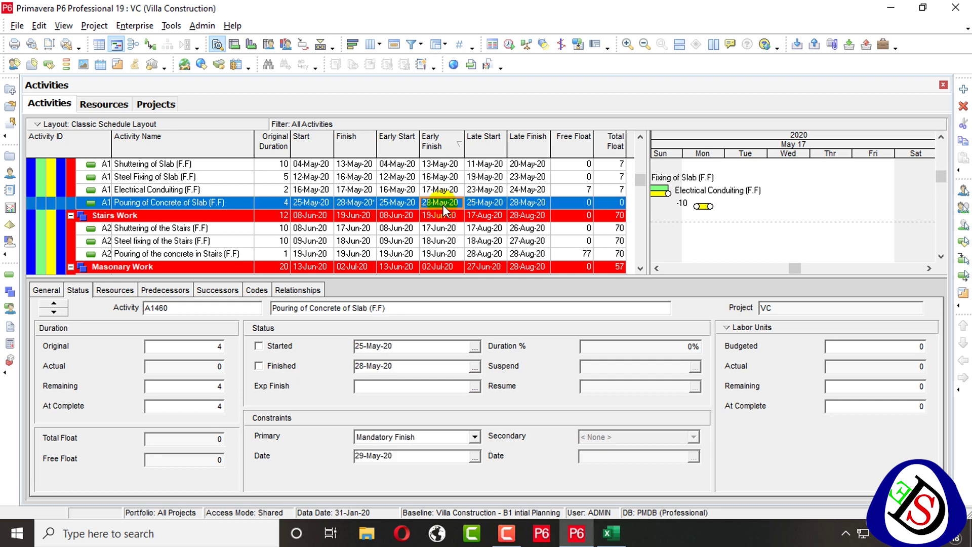
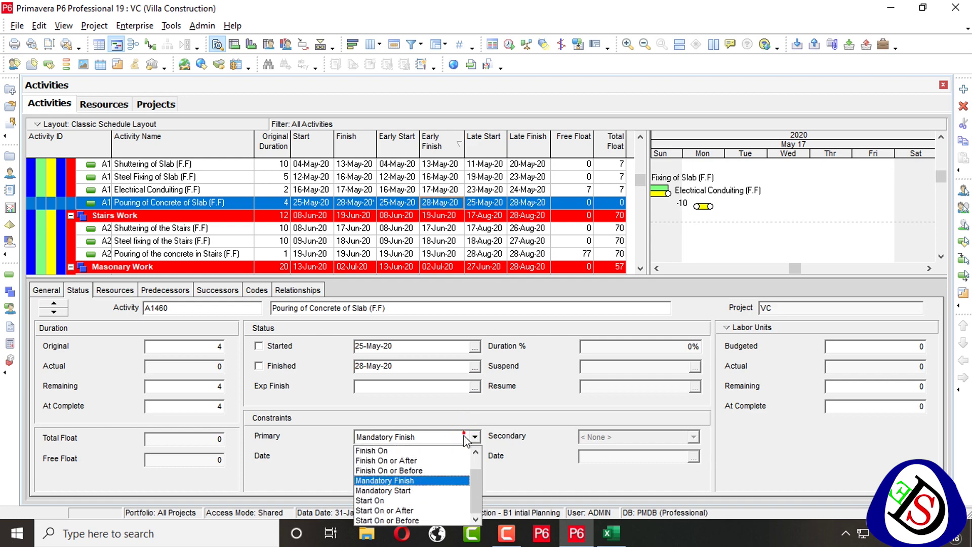
left_click(381, 500)
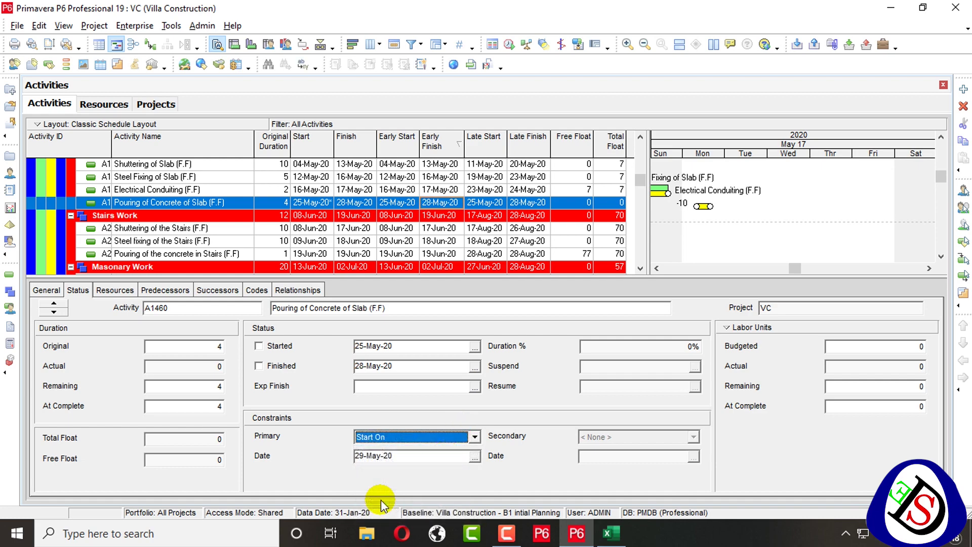
Switch to the Constraints table workbook in Excel and read the Date - Duration row of the START ON constraint
left_click(612, 534)
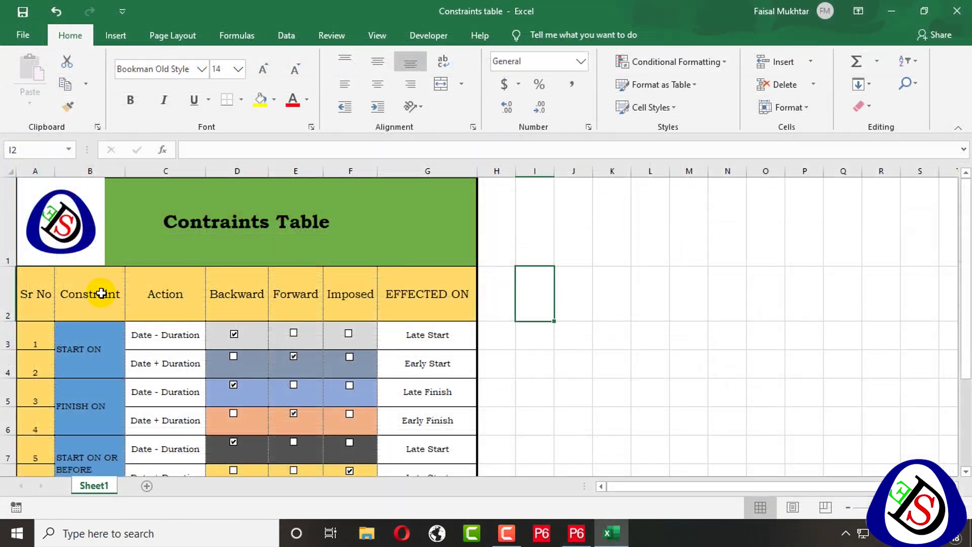
left_click(85, 333)
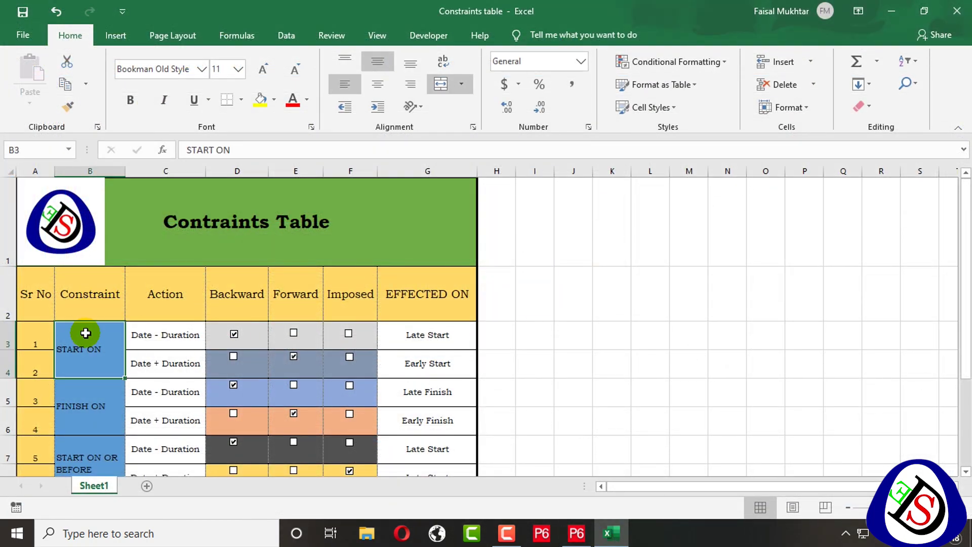
left_click(135, 334)
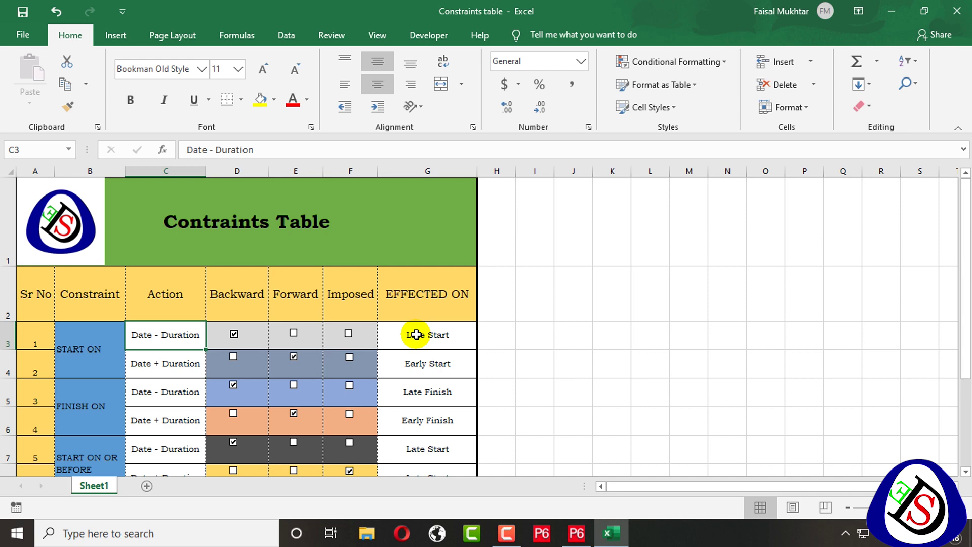
Return to Primavera P6, set the primary constraint of Pouring of Concrete of Slab (F.F) to None and reschedule the project
key("alt+Tab")
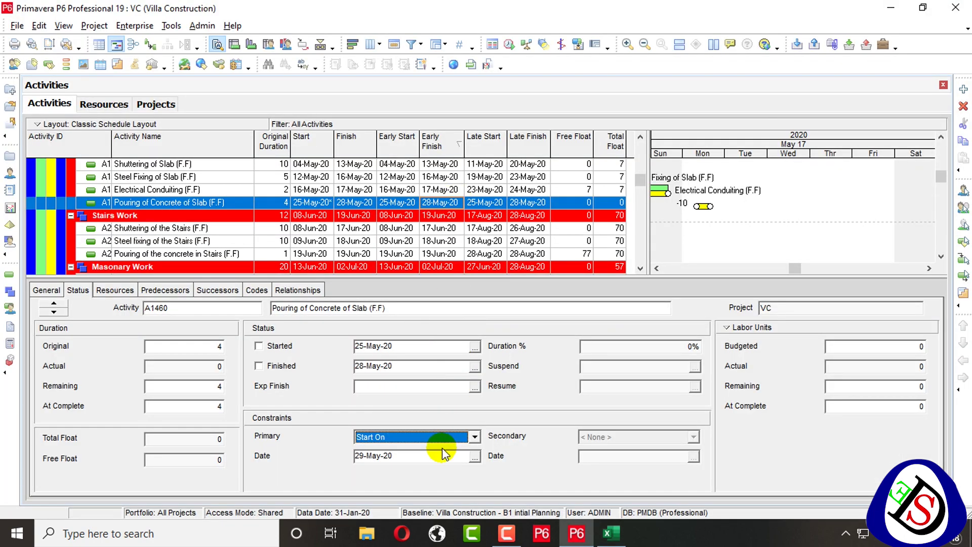
left_click(458, 436)
scroll(403, 446, "up", 3)
left_click(401, 452)
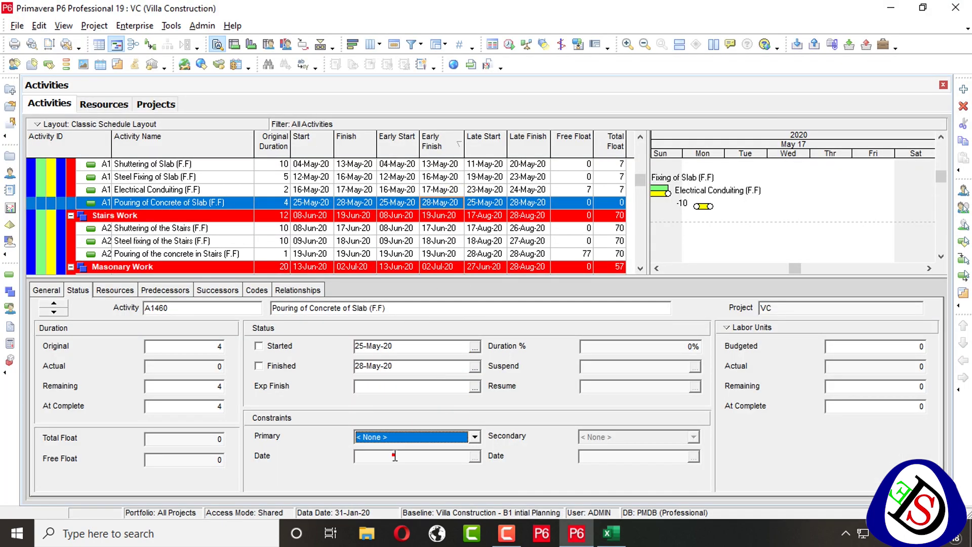
key("F9")
key("Return")
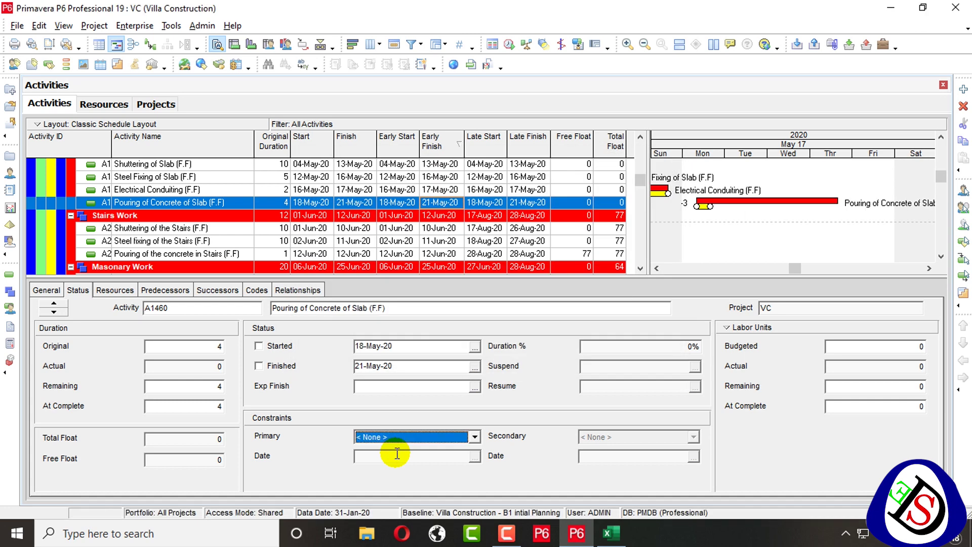
Apply a Start On primary constraint dated 15-May-20 to Pouring of Concrete of Slab (F.F) and reschedule the project
left_click(358, 346)
left_click_drag(358, 348, 406, 348)
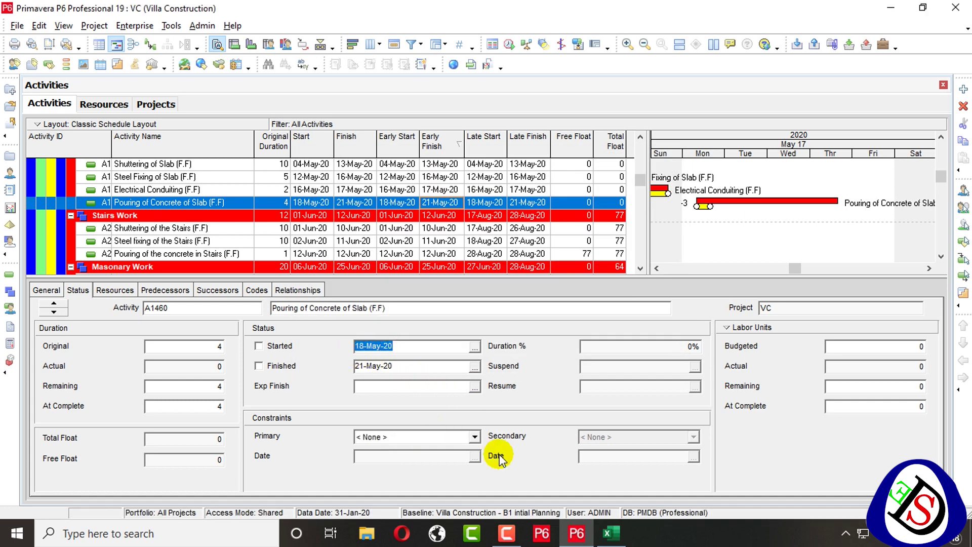
left_click(474, 436)
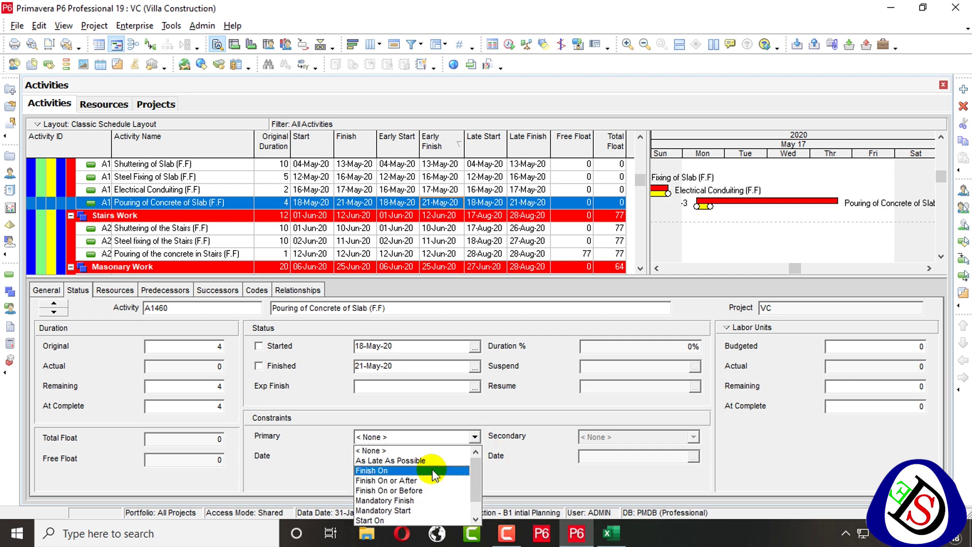
left_click(400, 521)
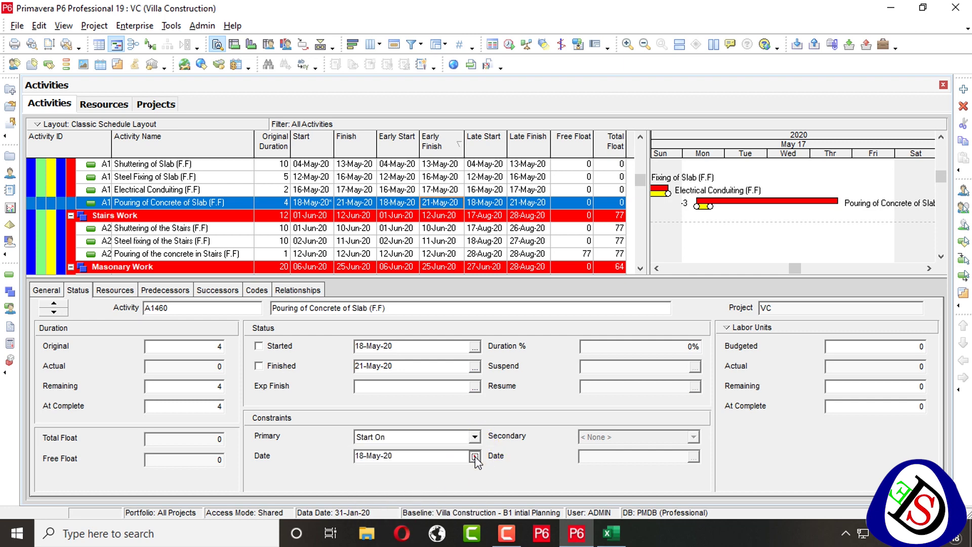
left_click(475, 457)
left_click(490, 314)
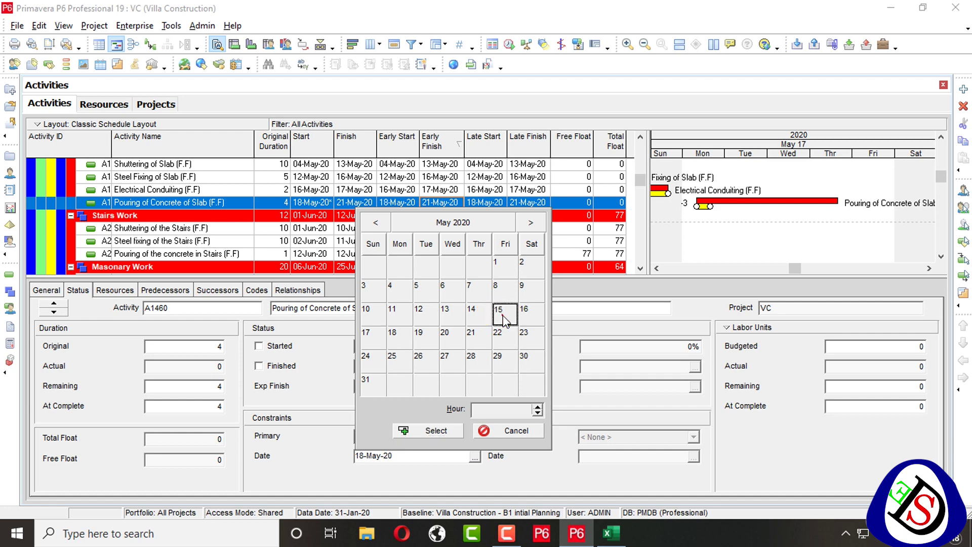
left_click(443, 430)
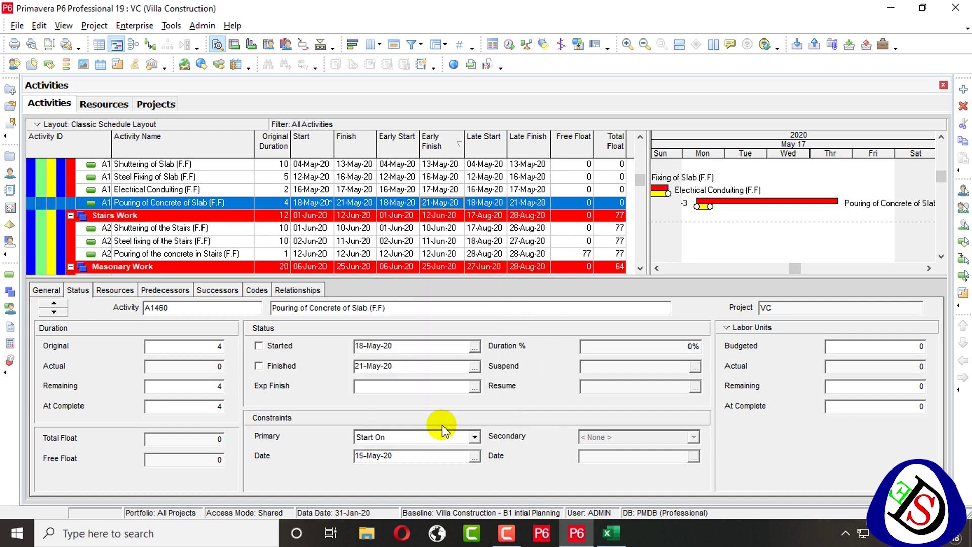
key("F9")
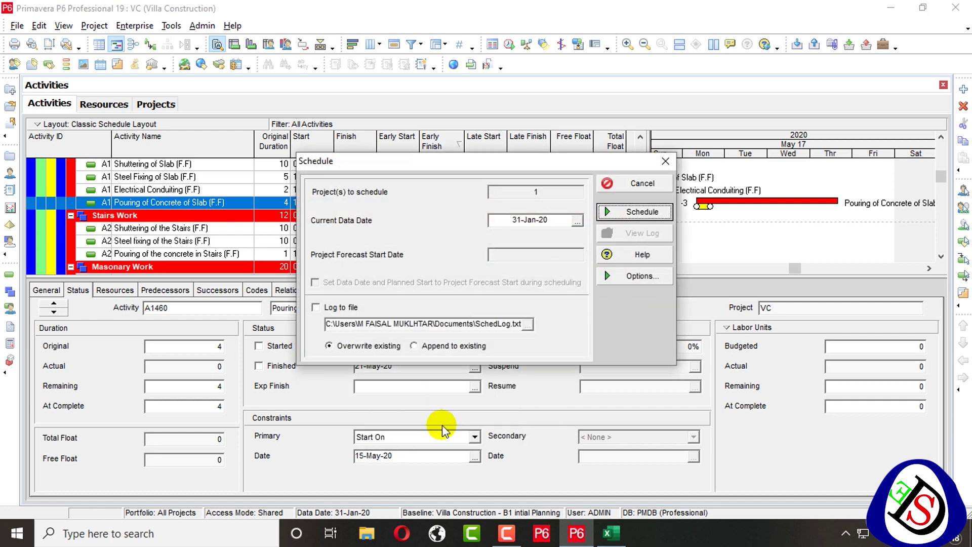
key("Return")
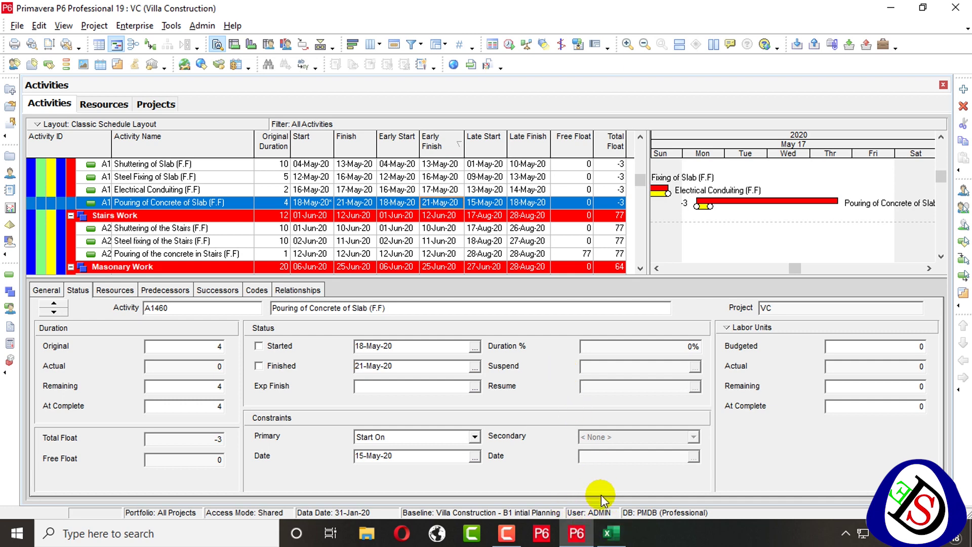
Switch to the Excel constraints table and read the START ON constraint's Date + Duration row, including its pass and affected date
key("alt+Tab")
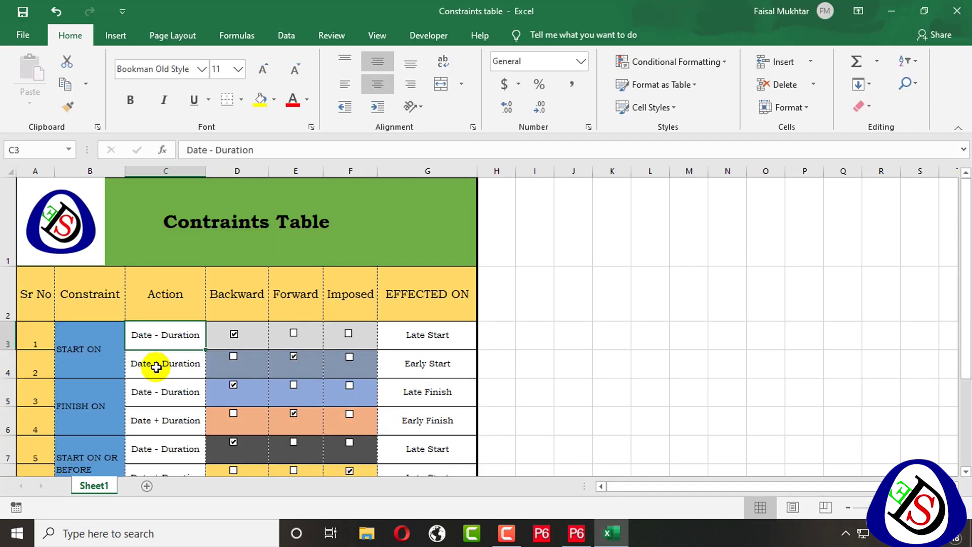
left_click(155, 366)
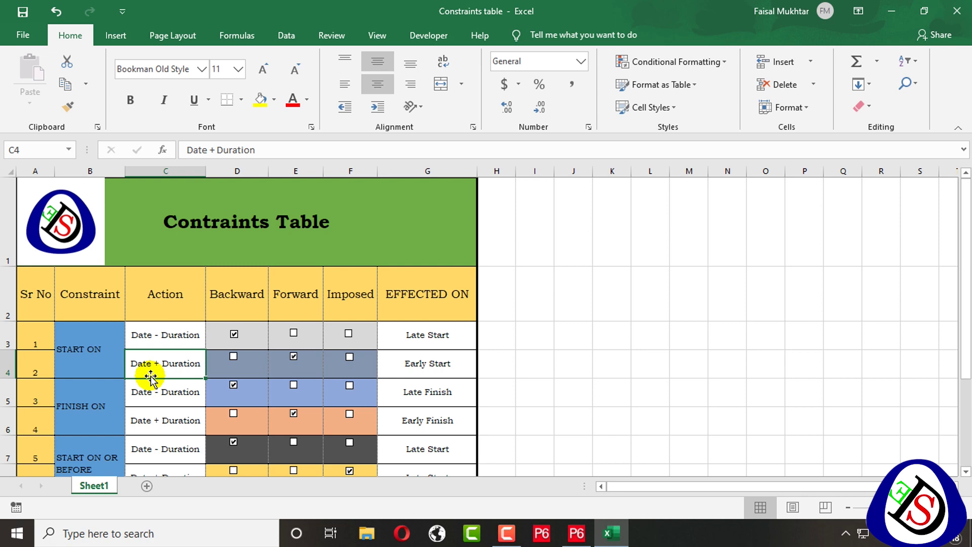
left_click(388, 360)
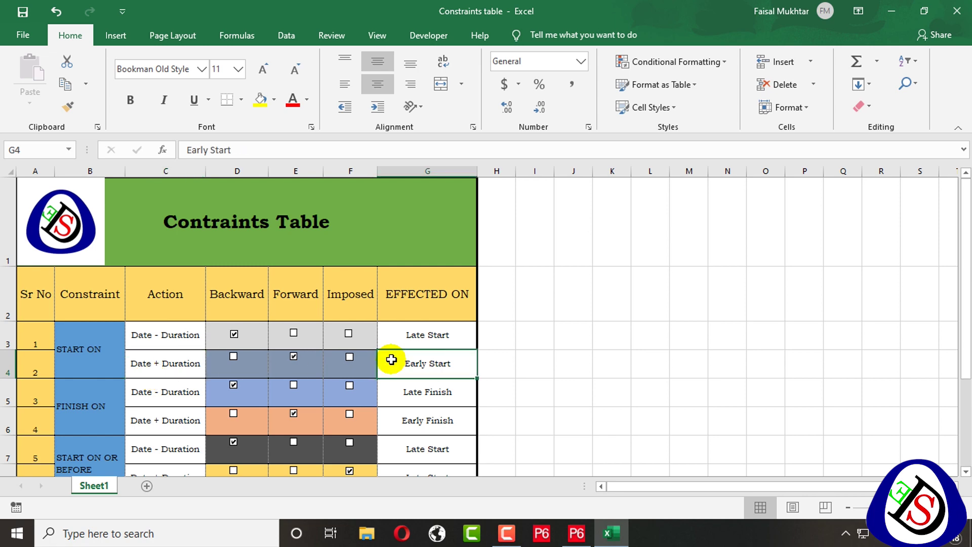
left_click(283, 365)
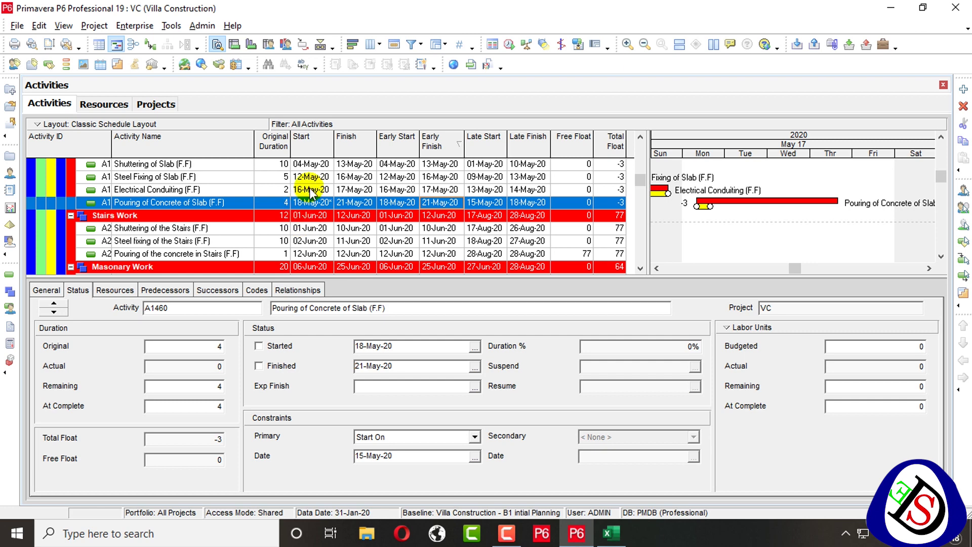
In Primavera P6, set the Start On constraint date of Pouring of Concrete of Slab (F.F) to 20-May-20 and reschedule the project
left_click(475, 457)
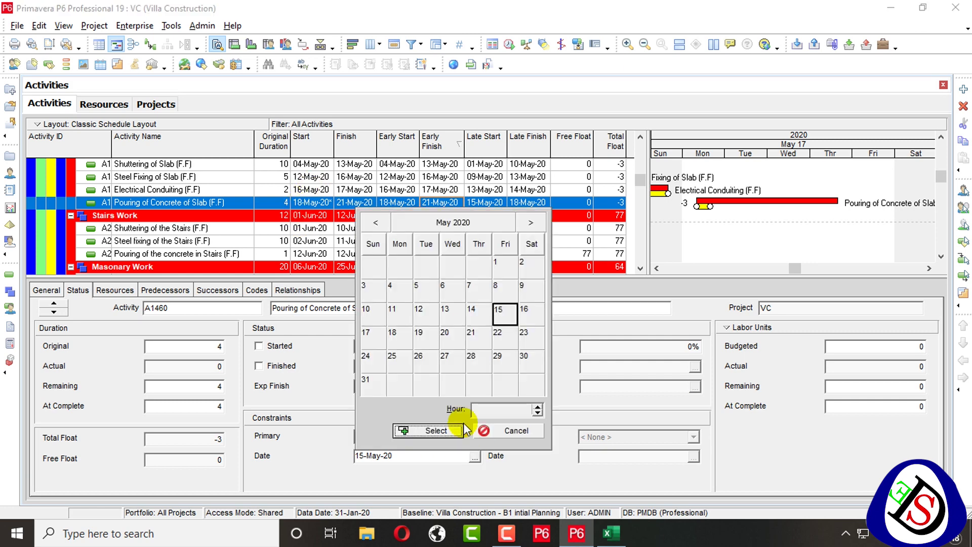
left_click(448, 335)
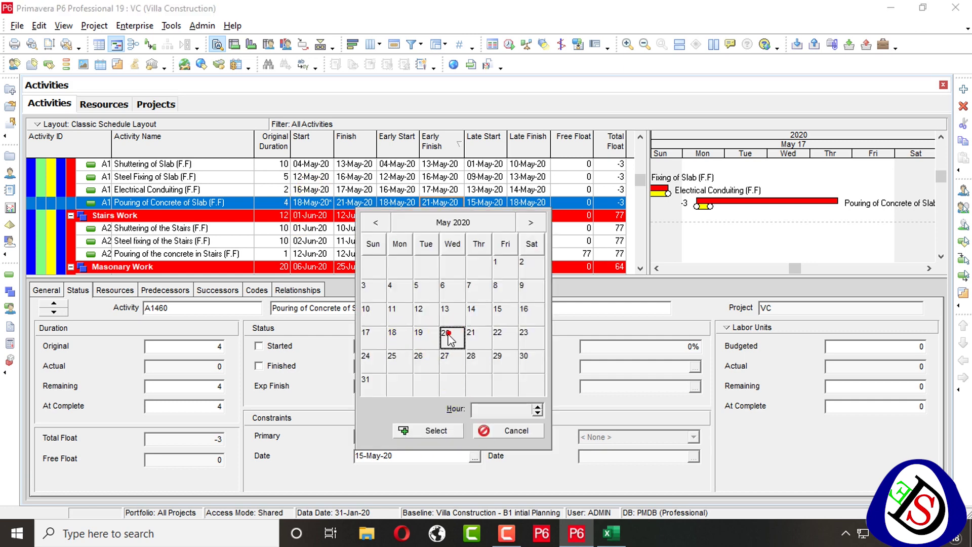
left_click(412, 428)
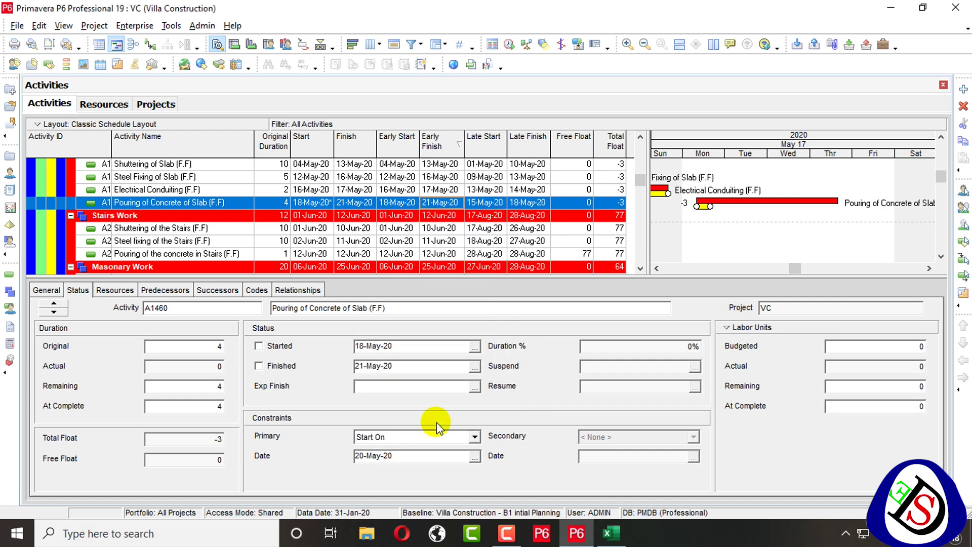
key("F9")
key("Return")
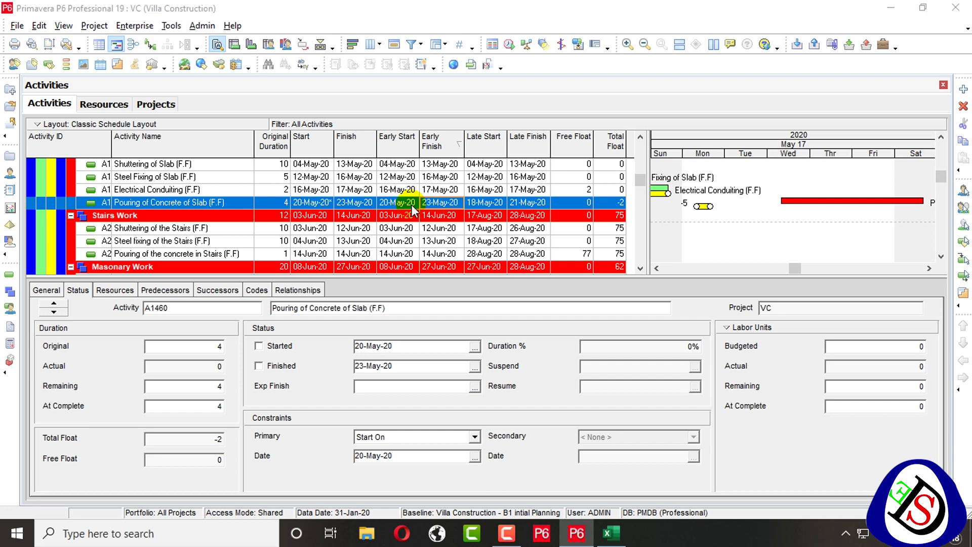
Switch to the Excel constraints table and examine the FINISH ON constraint's Date - Duration action, pass direction and affected date
key("alt+Tab")
scroll(296, 340, "down", 1)
scroll(296, 340, "down", 1)
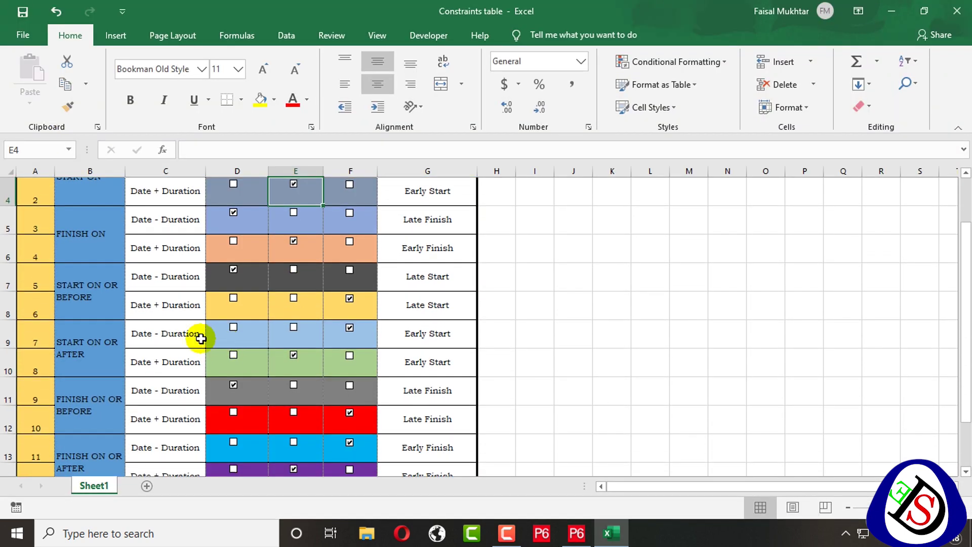
scroll(200, 334, "up", 2)
left_click(82, 389)
left_click(82, 389)
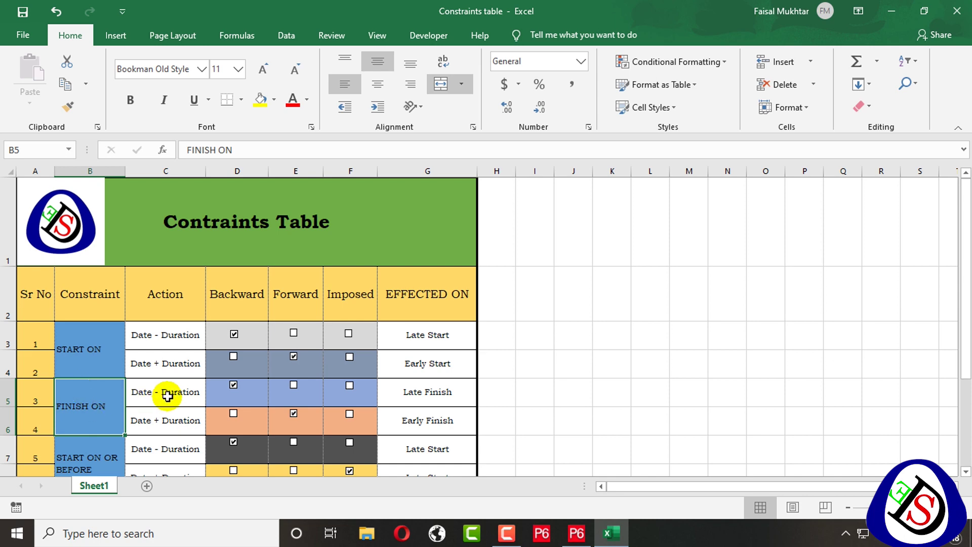
left_click(233, 386)
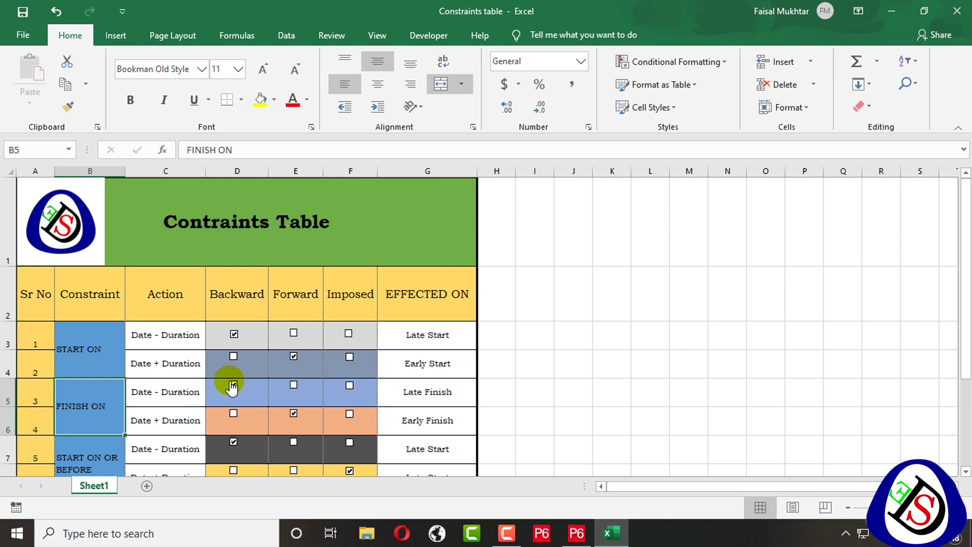
left_click(405, 395)
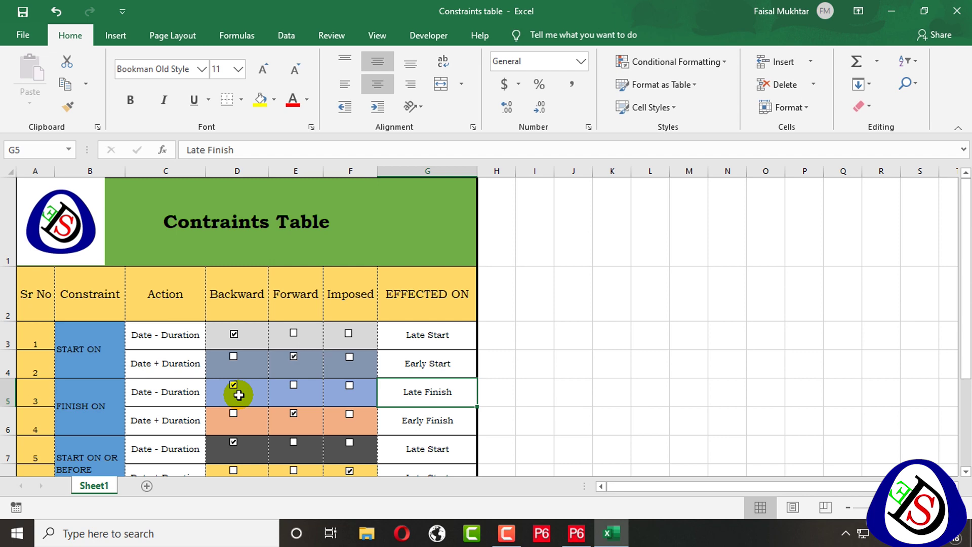
Switch to Primavera P6 and change the primary constraint of Pouring of Concrete of Slab (F.F) to Finish On
key("alt+Tab")
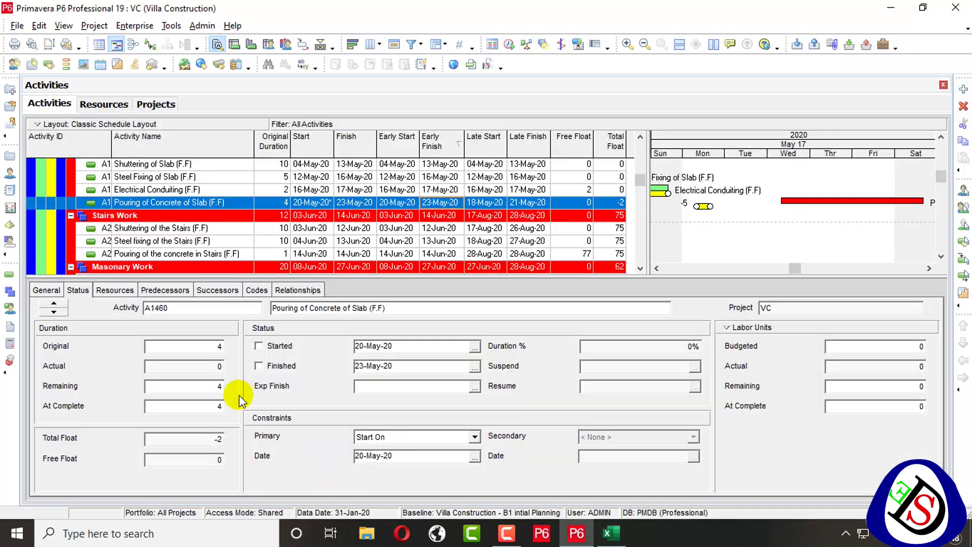
left_click(436, 437)
left_click(436, 451)
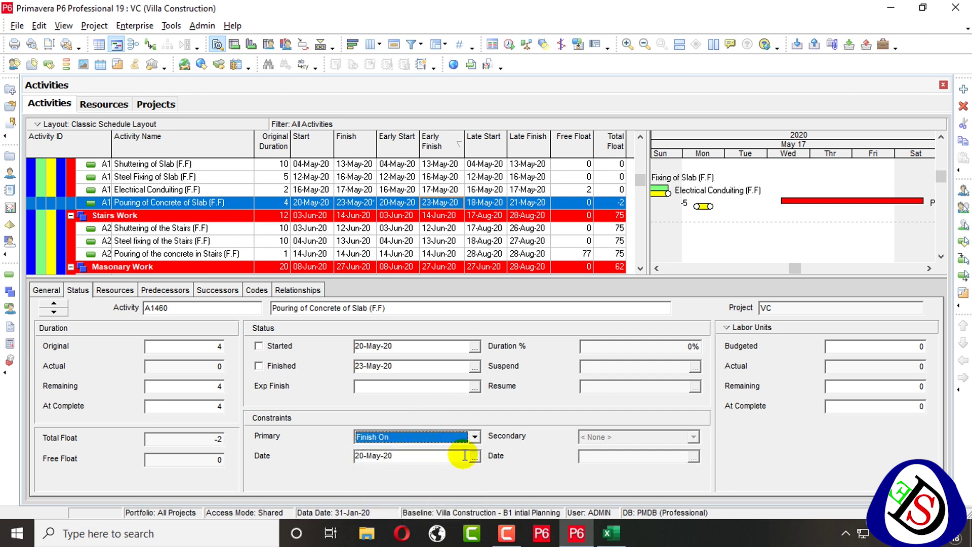
left_click(475, 456)
left_click(445, 437)
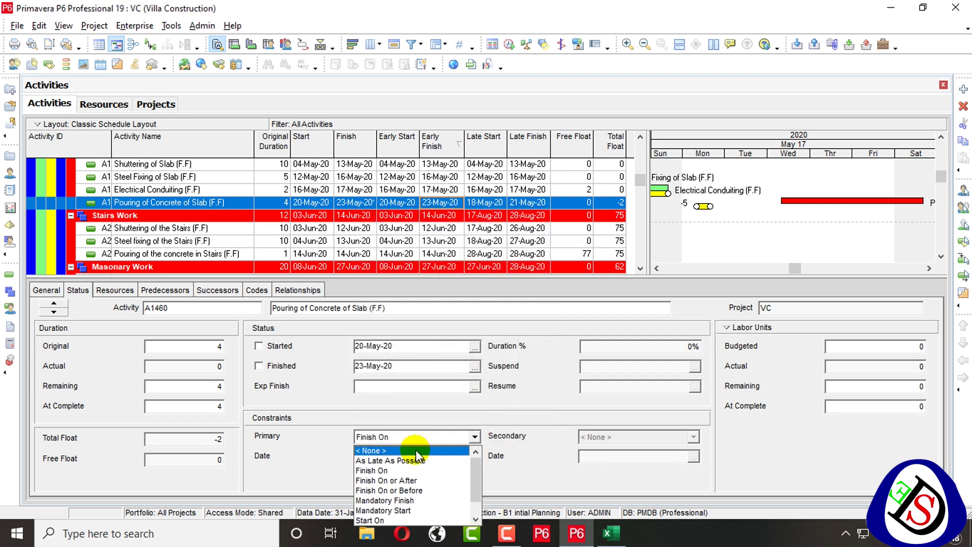
left_click(412, 450)
key("f")
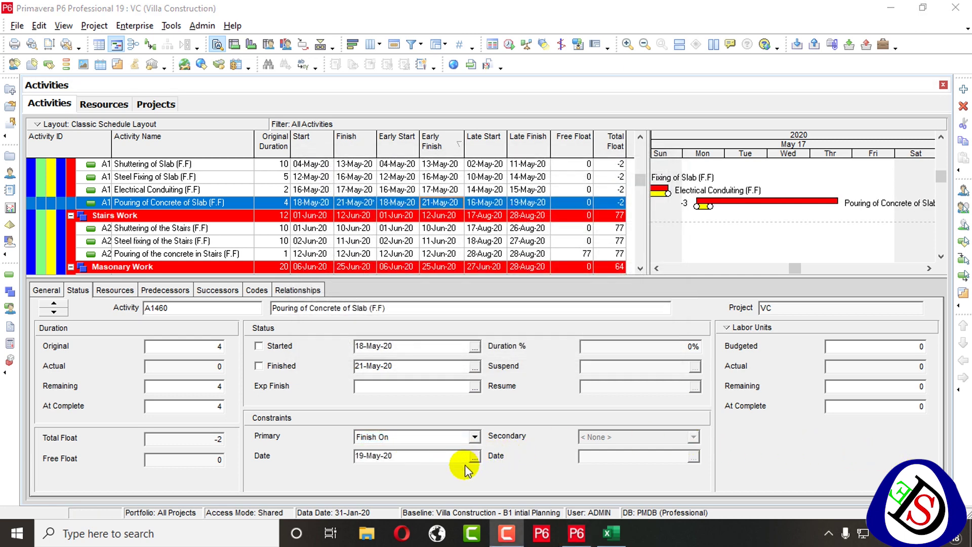
Set the Finish On constraint date of Pouring of Concrete of Slab (F.F) to 19-May-20 and reschedule the project
left_click(474, 436)
left_click(472, 448)
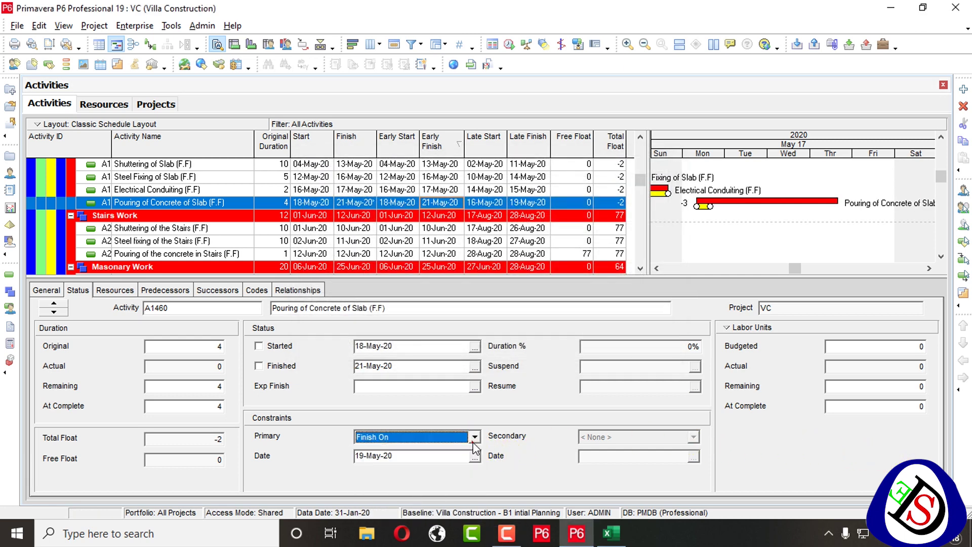
left_click(476, 457)
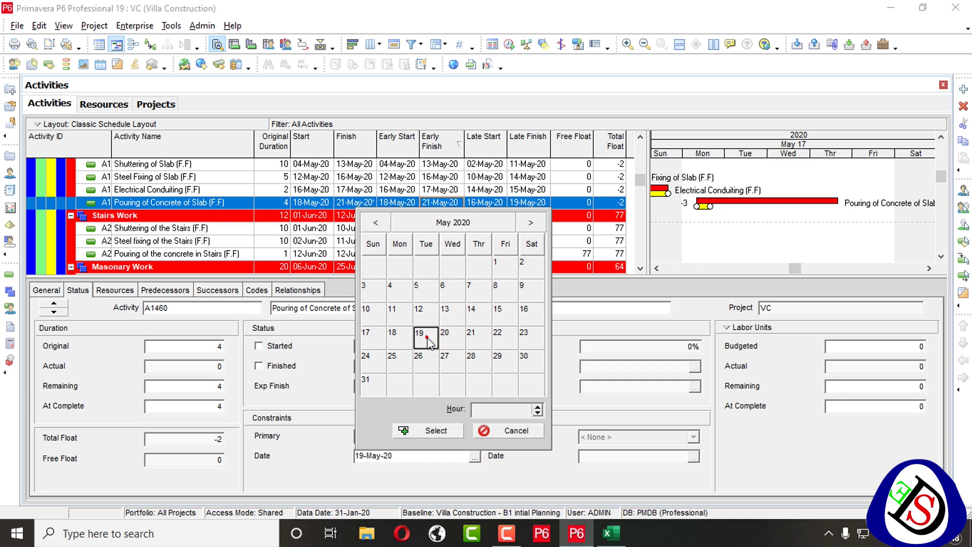
left_click(442, 429)
key("F9")
key("Return")
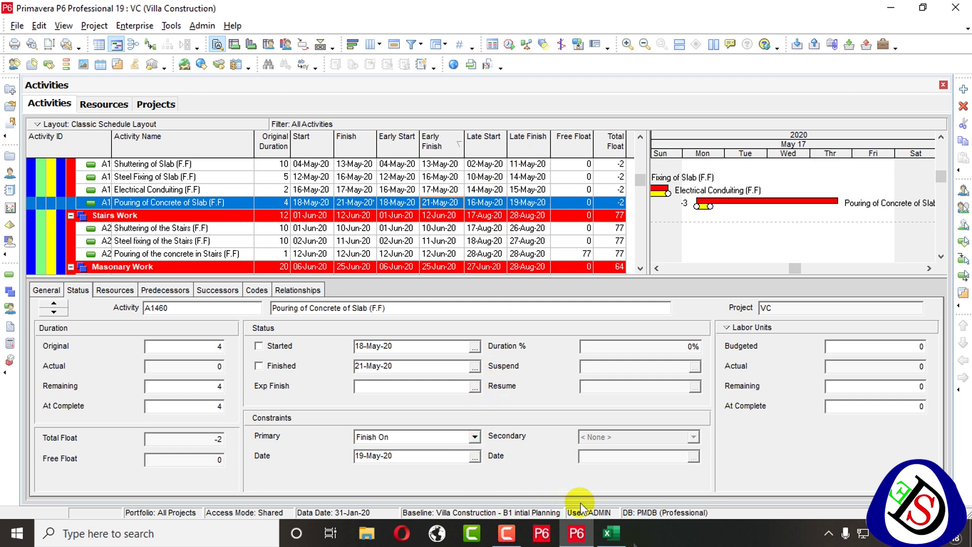
Check the FINISH ON rows in the Excel table, return to Primavera P6, set the Finish On date to 23-May-20 and reschedule
left_click(611, 534)
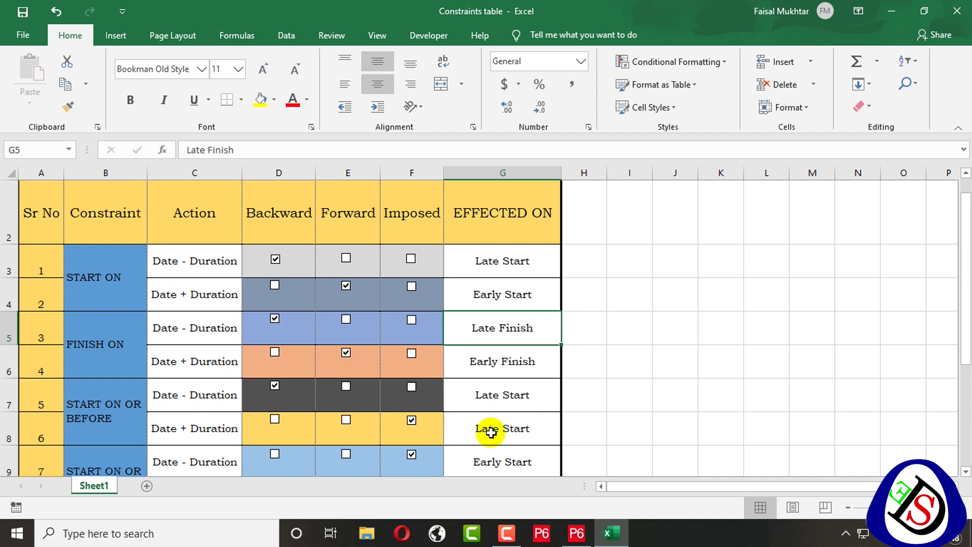
left_click(577, 533)
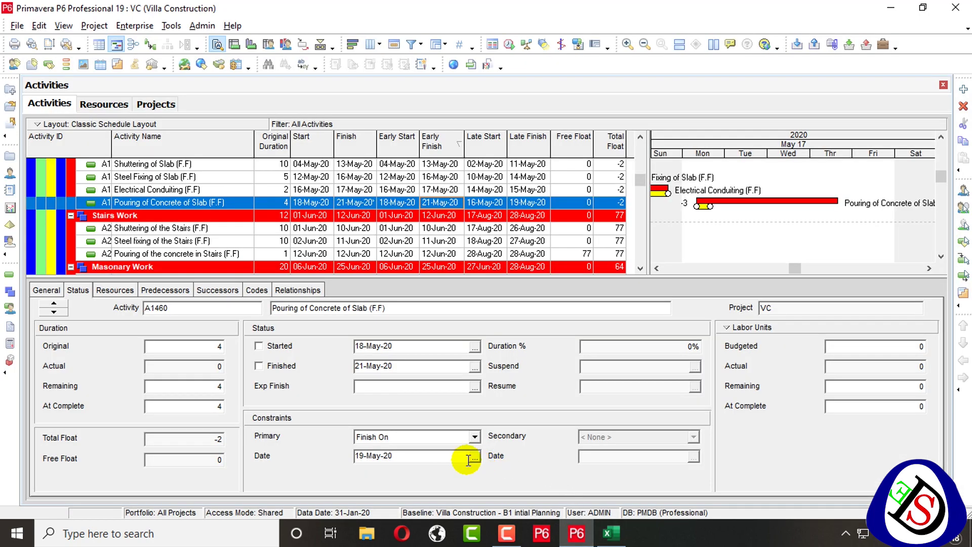
left_click(446, 437)
left_click(445, 437)
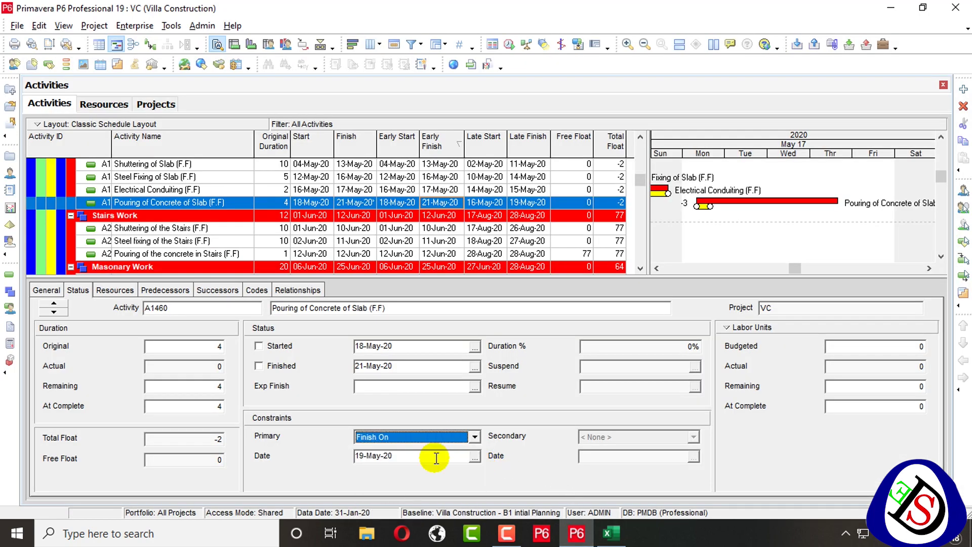
left_click(475, 457)
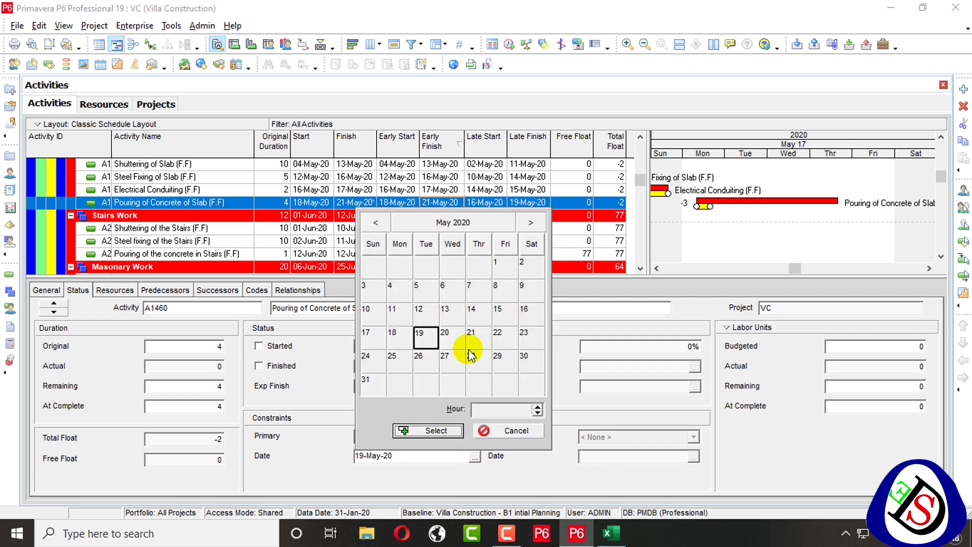
left_click(536, 335)
left_click(430, 435)
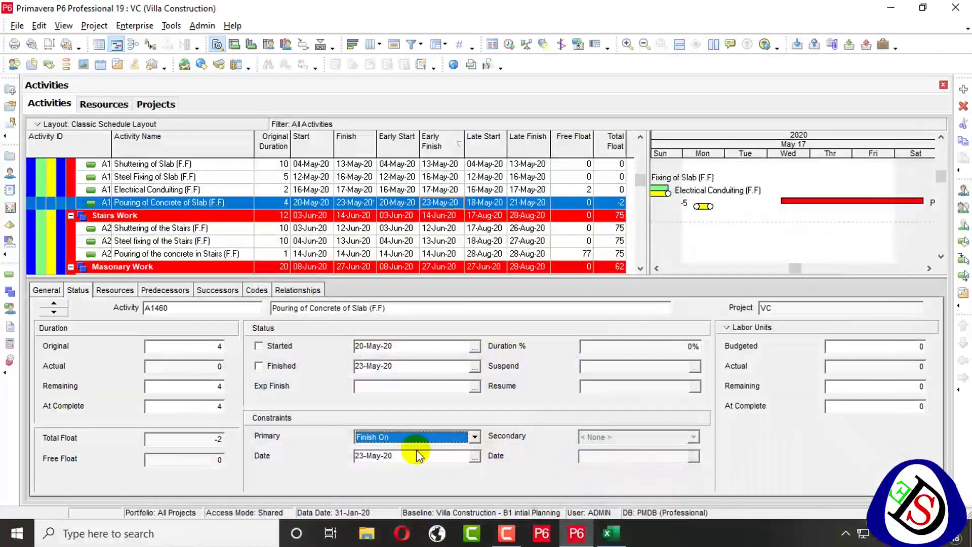
Change the primary constraint of Pouring of Concrete of Slab (F.F) to Start On or Before
left_click(458, 437)
left_click(459, 437)
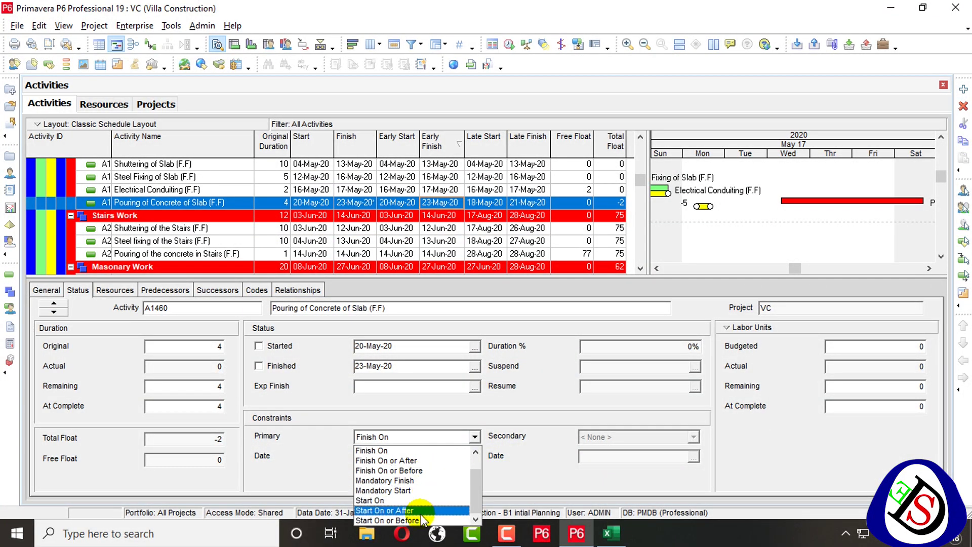
left_click(390, 521)
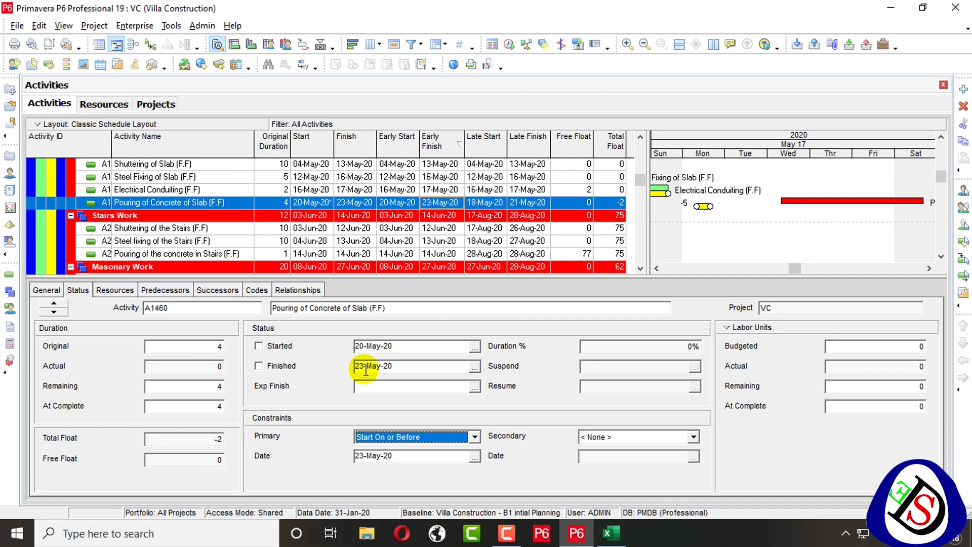
Switch to the Excel constraints table and examine the START ON OR BEFORE rows, including their pass direction and affected date
left_click(611, 532)
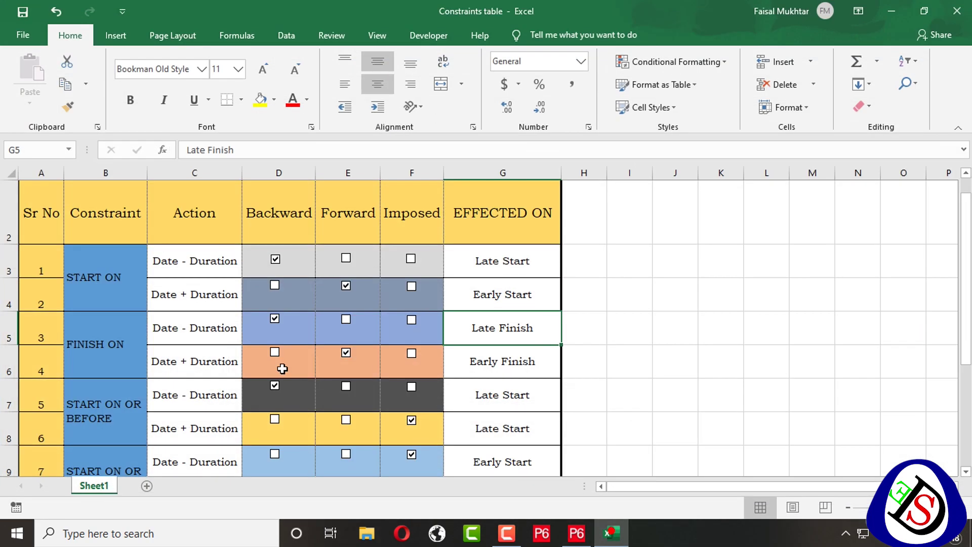
scroll(179, 398, "down", 1)
scroll(177, 395, "down", 1)
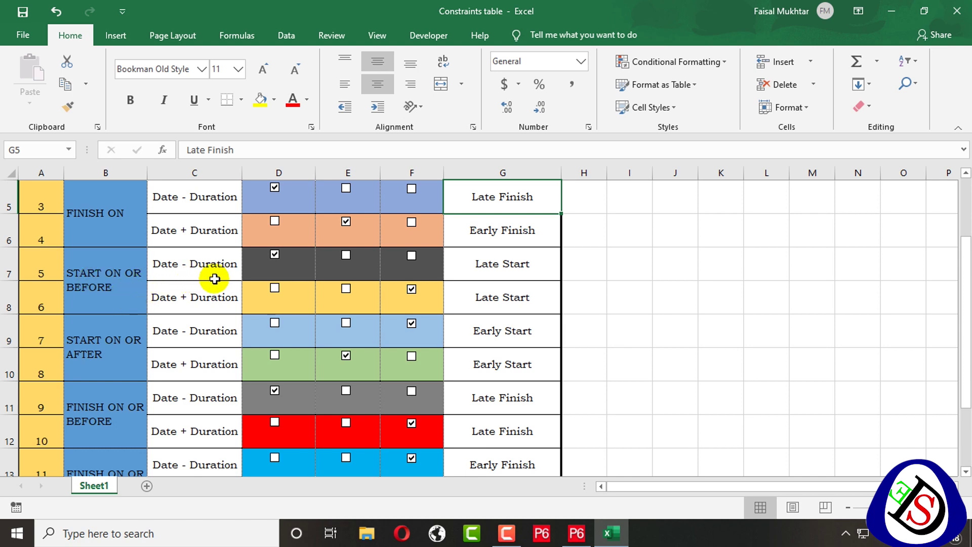
scroll(279, 248, "up", 2)
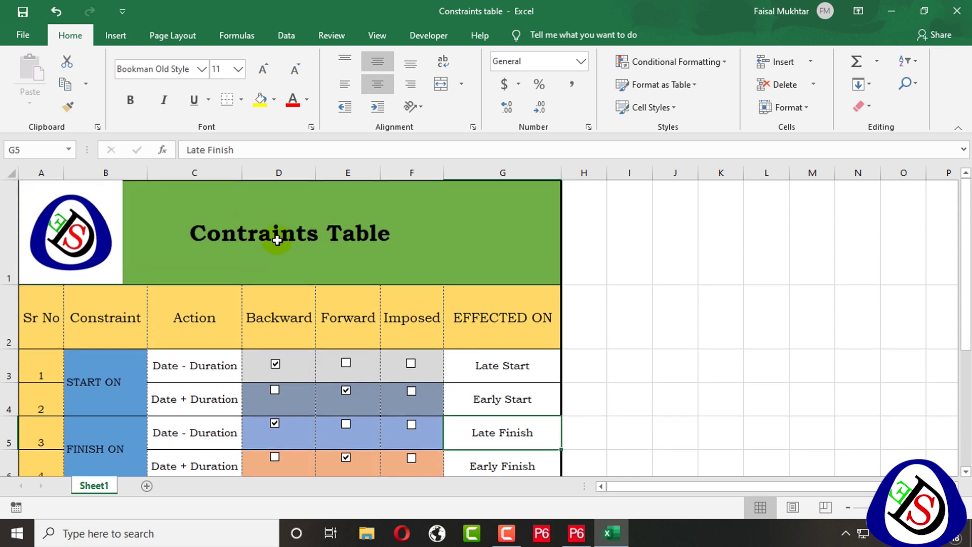
scroll(276, 238, "down", 1)
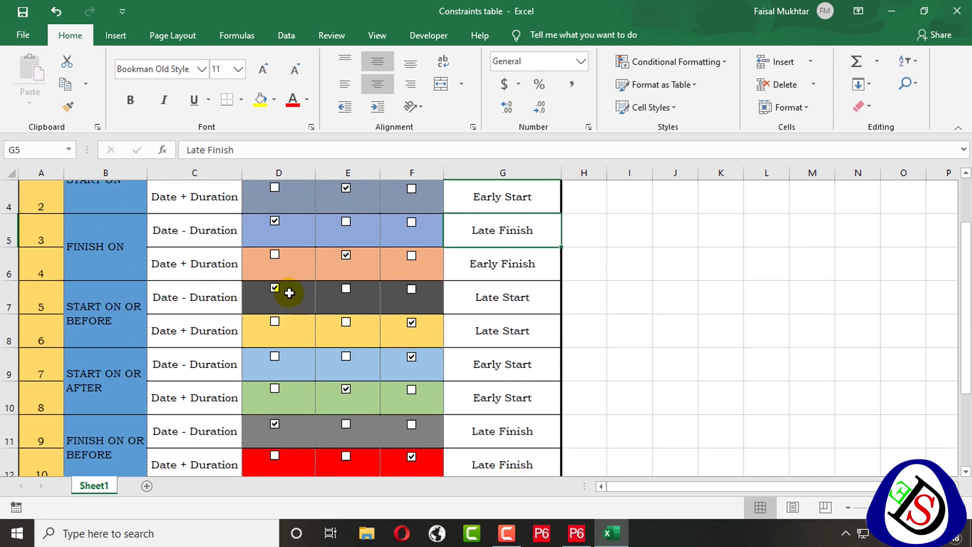
scroll(289, 294, "down", 1)
scroll(290, 293, "up", 1)
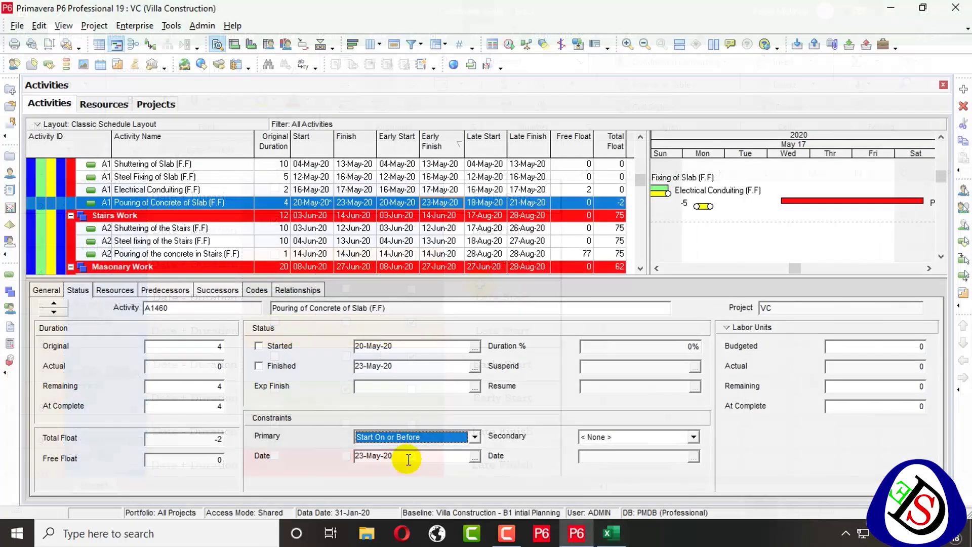
In Primavera P6, set the Start On or Before constraint date of the slab pouring to 19-May-20 and reschedule the project
left_click(475, 457)
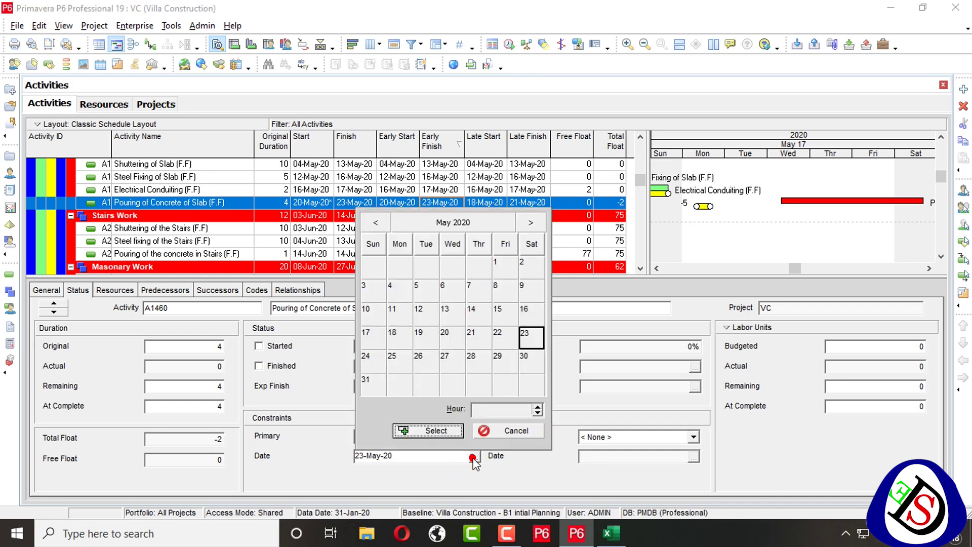
left_click(425, 335)
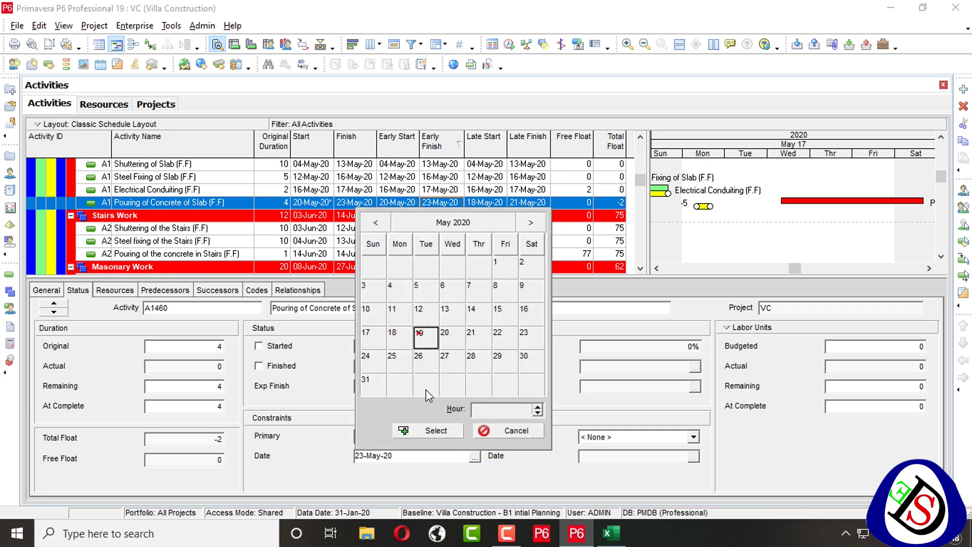
left_click(430, 430)
key("F9")
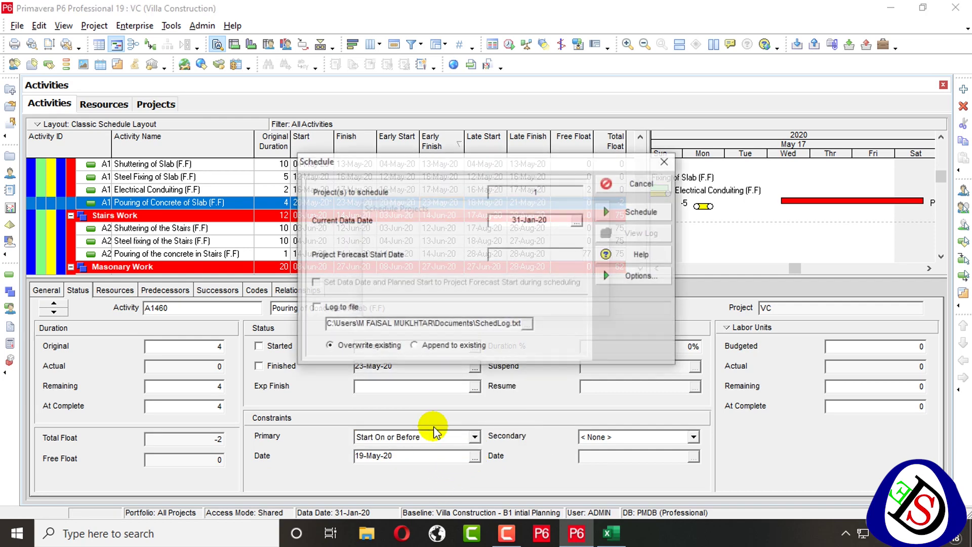
key("Return")
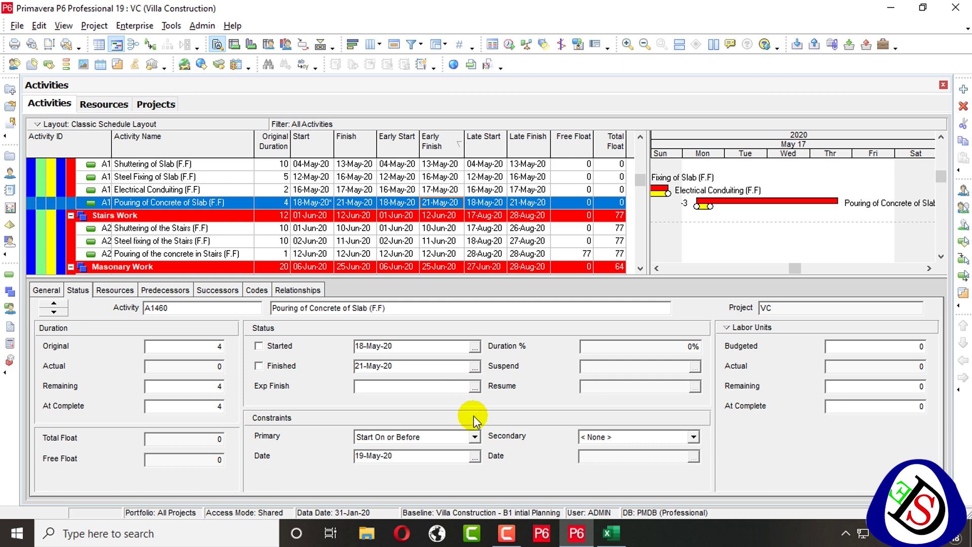
Set the Start On or Before constraint date of Pouring of Concrete of Slab (F.F) to 21-May-20
left_click(475, 438)
left_click(474, 438)
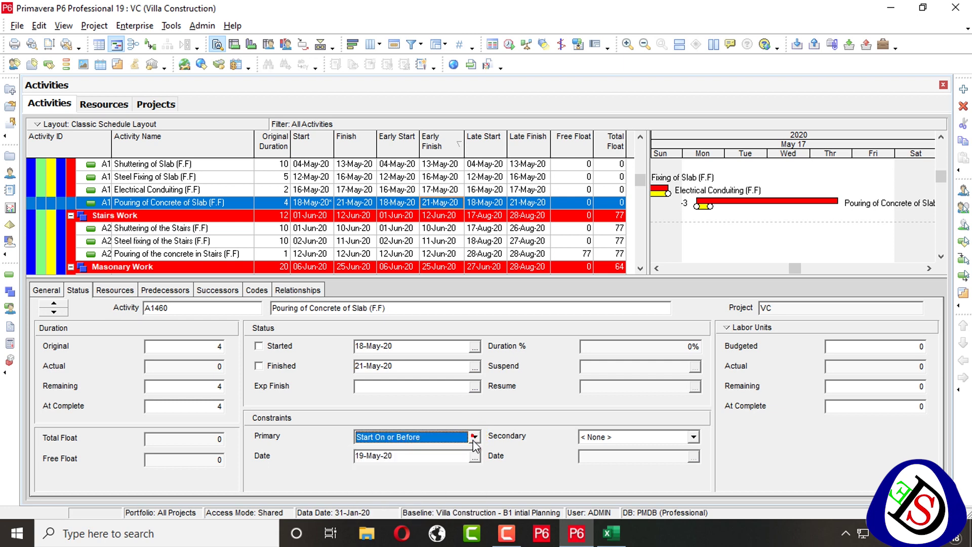
left_click(475, 458)
left_click(485, 341)
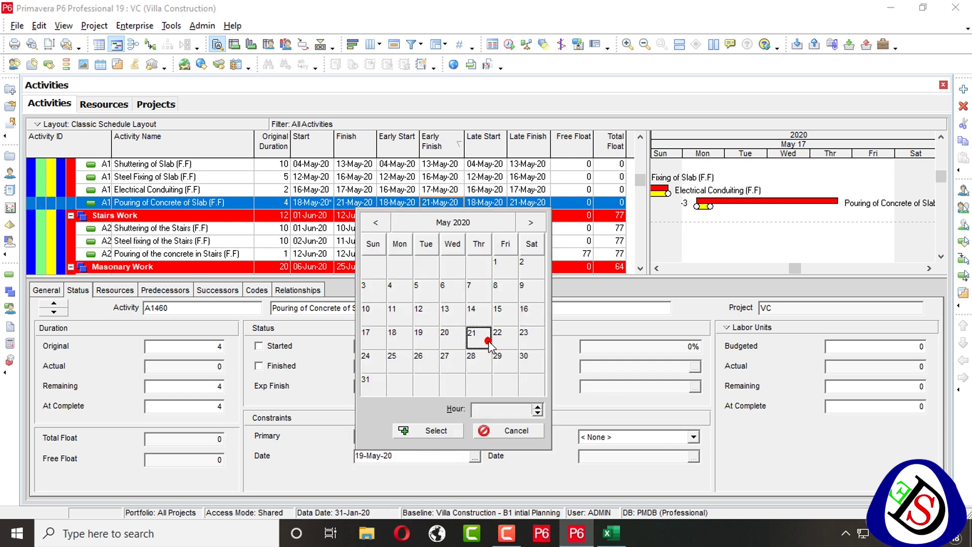
left_click(456, 426)
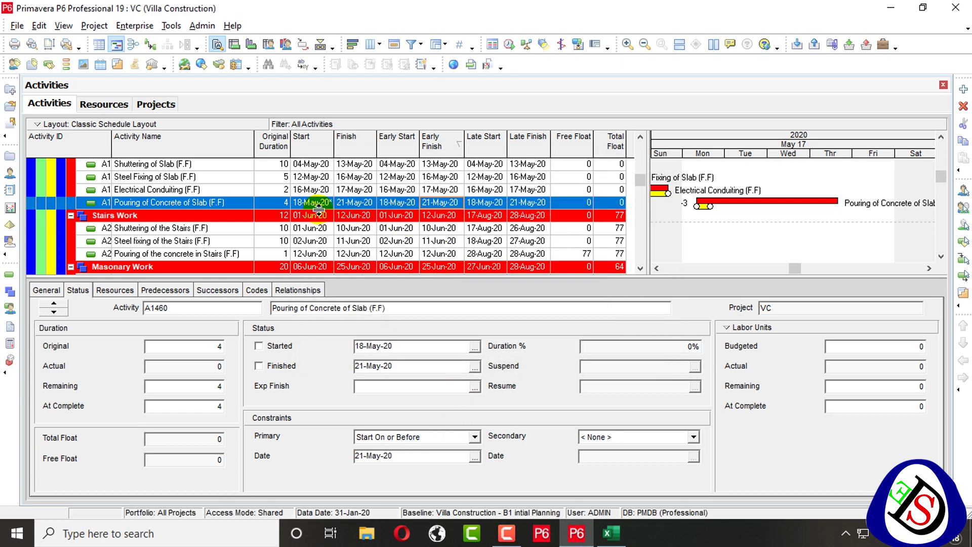
Switch to the Excel constraints table and compare the START ON OR BEFORE and START ON OR AFTER rows
left_click(611, 533)
scroll(414, 366, "up", 1)
scroll(415, 366, "up", 1)
scroll(419, 343, "down", 4)
scroll(420, 340, "up", 3)
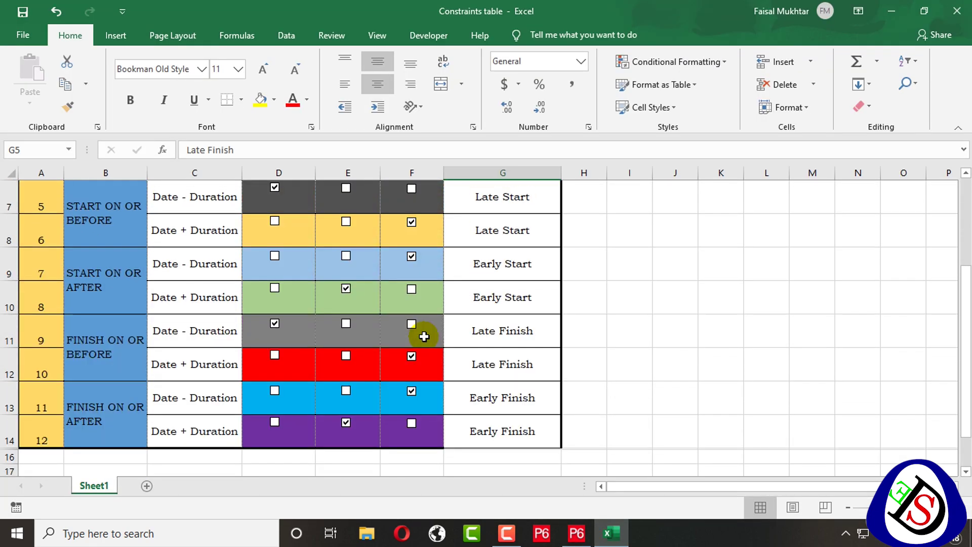
scroll(424, 336, "up", 1)
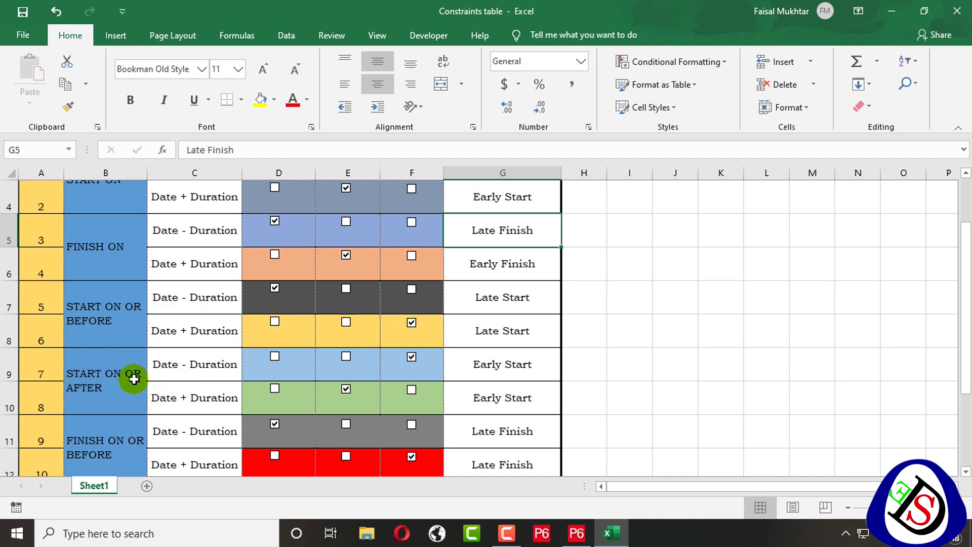
In Primavera P6, apply a Start On or After primary constraint dated 19-May-20 to Pouring of Concrete of Slab (F.F) and reschedule
left_click(576, 533)
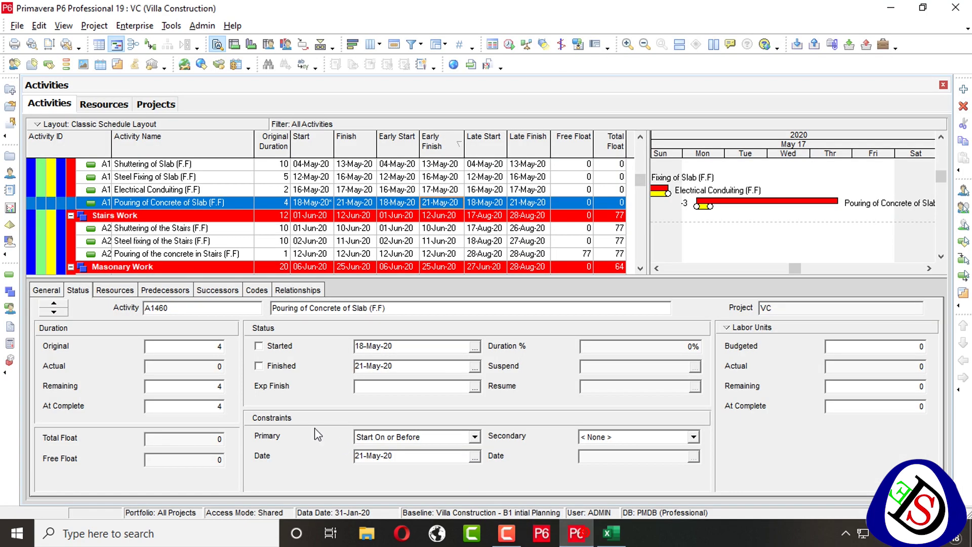
left_click(475, 436)
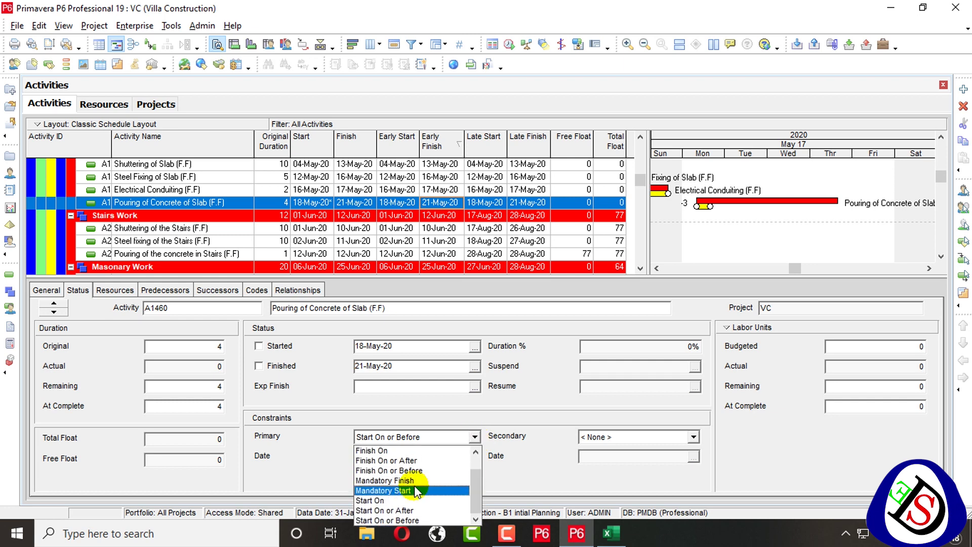
left_click(420, 513)
left_click(474, 457)
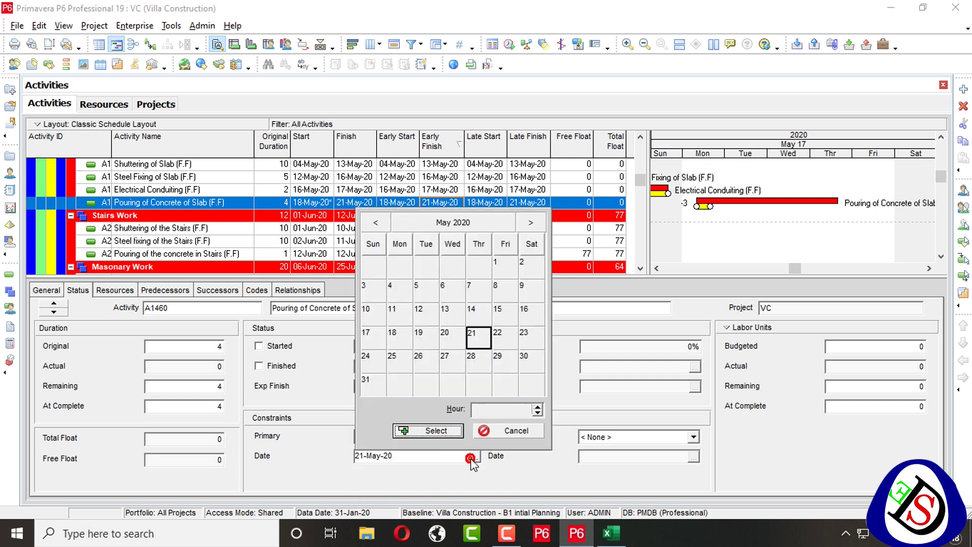
left_click(418, 334)
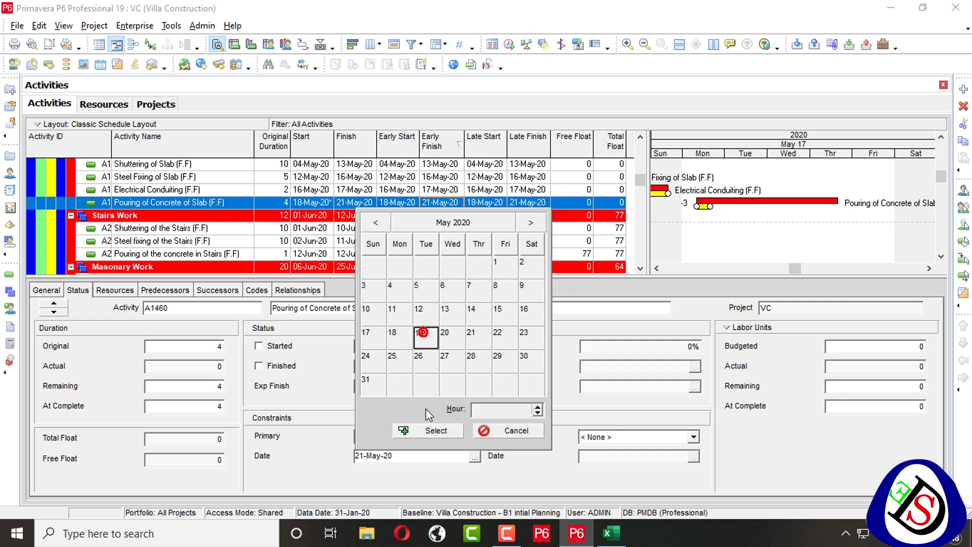
left_click(428, 431)
key("F9")
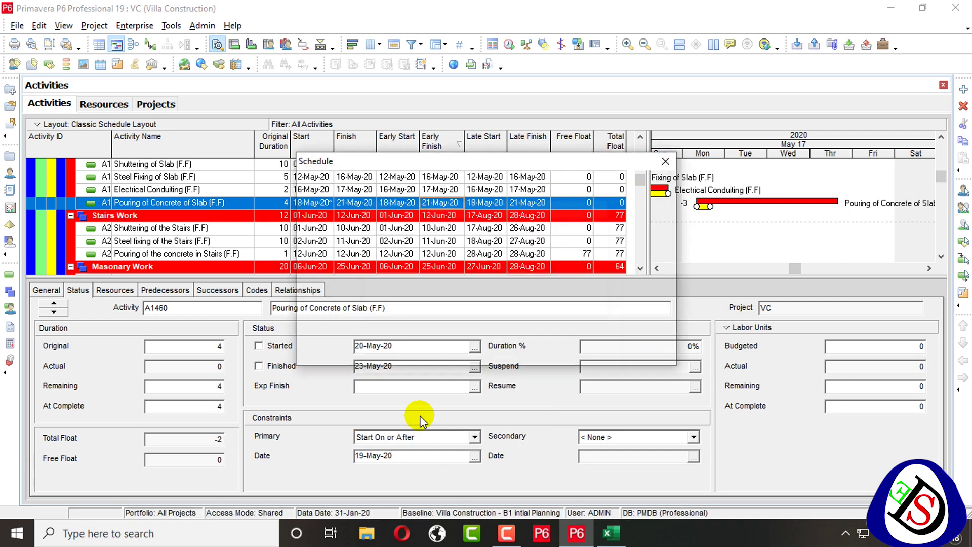
key("Return")
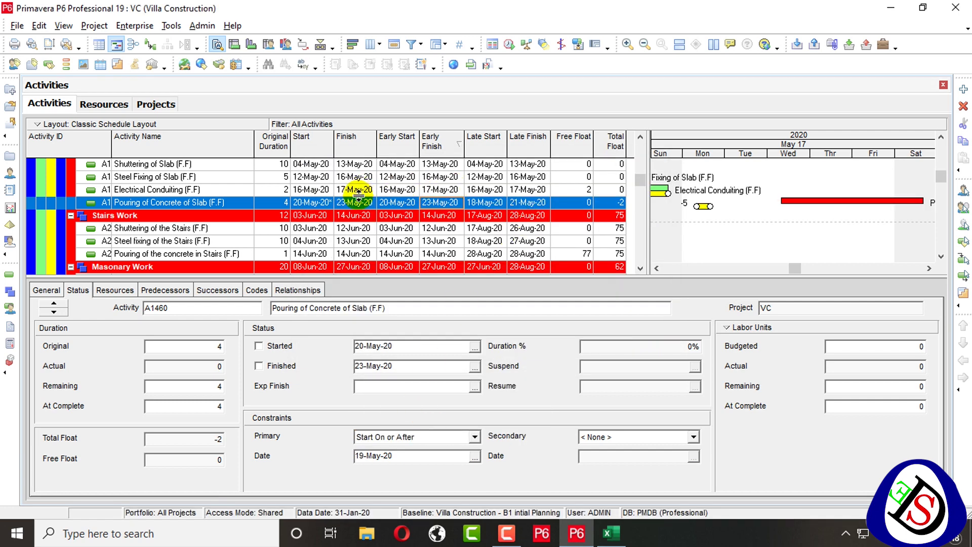
Remove the primary constraint from Pouring of Concrete of Slab (F.F) and reschedule the project
left_click(456, 437)
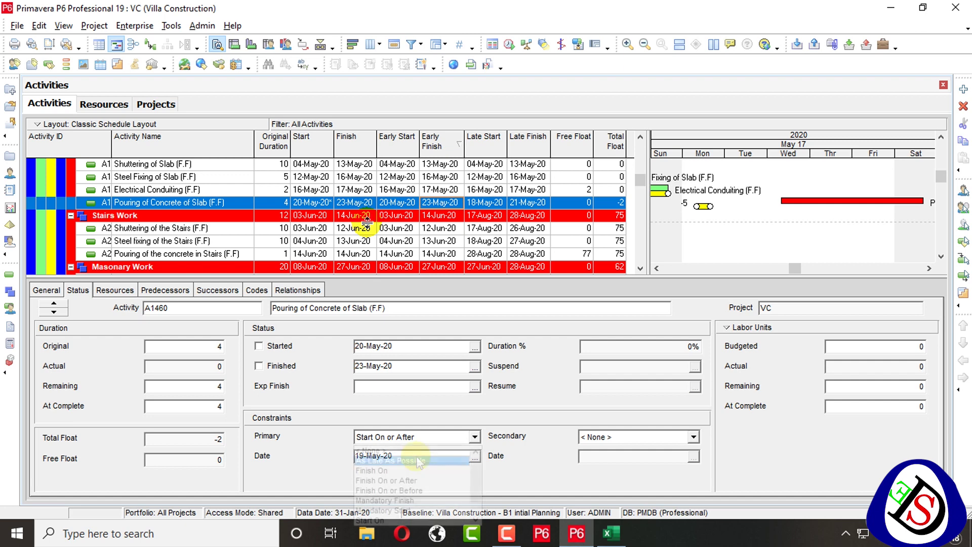
left_click(402, 446)
key("F9")
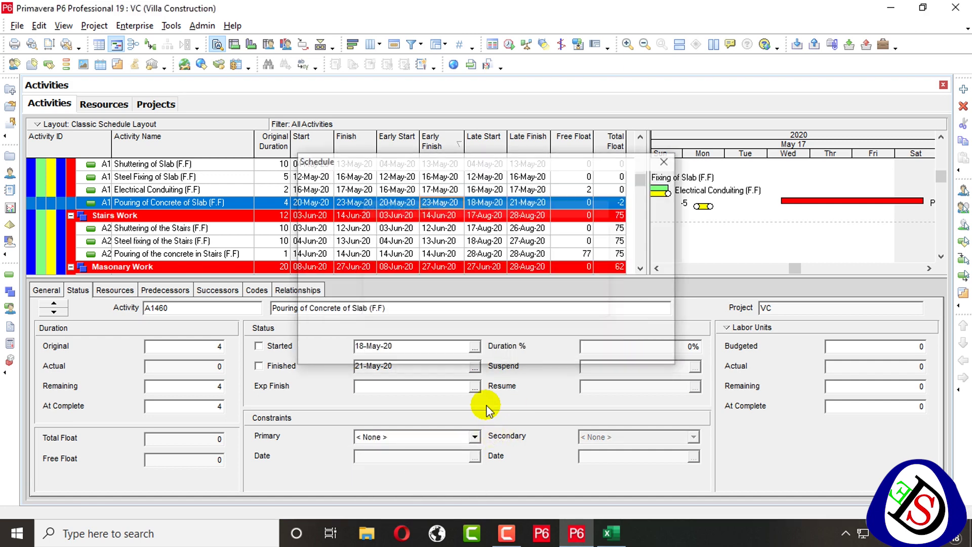
key("Return")
left_click(475, 458)
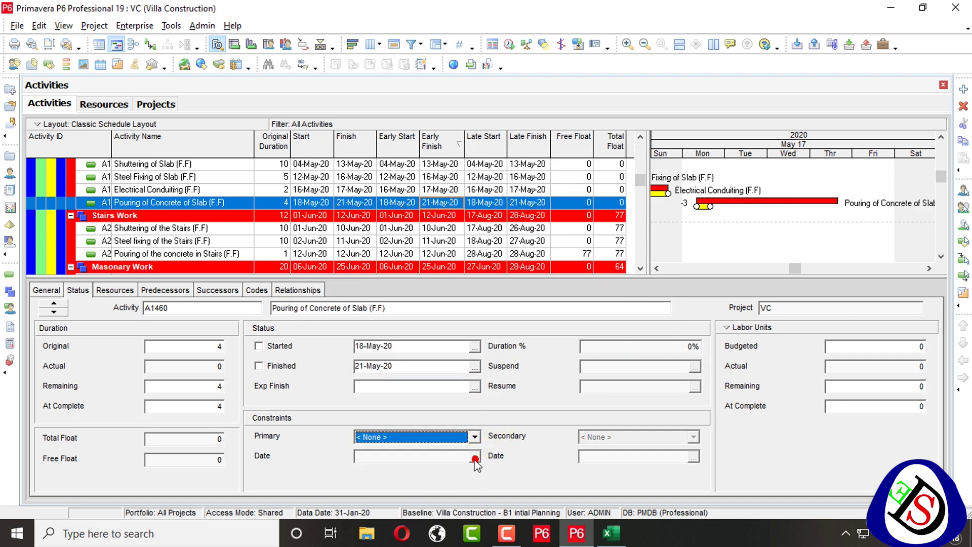
Apply a Start On or After primary constraint dated 16-May-20 to Pouring of Concrete of Slab (F.F)
left_click(475, 437)
scroll(421, 506, "down", 1)
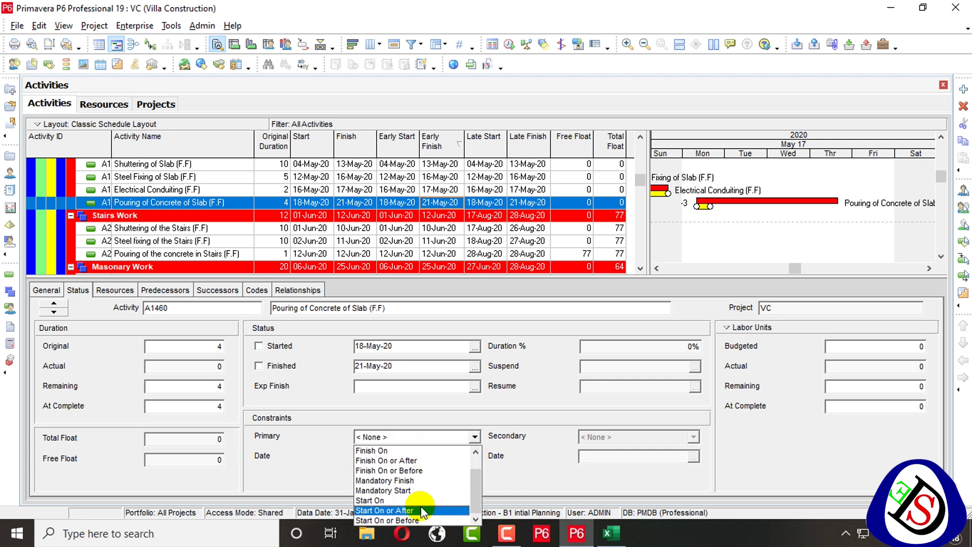
left_click(415, 513)
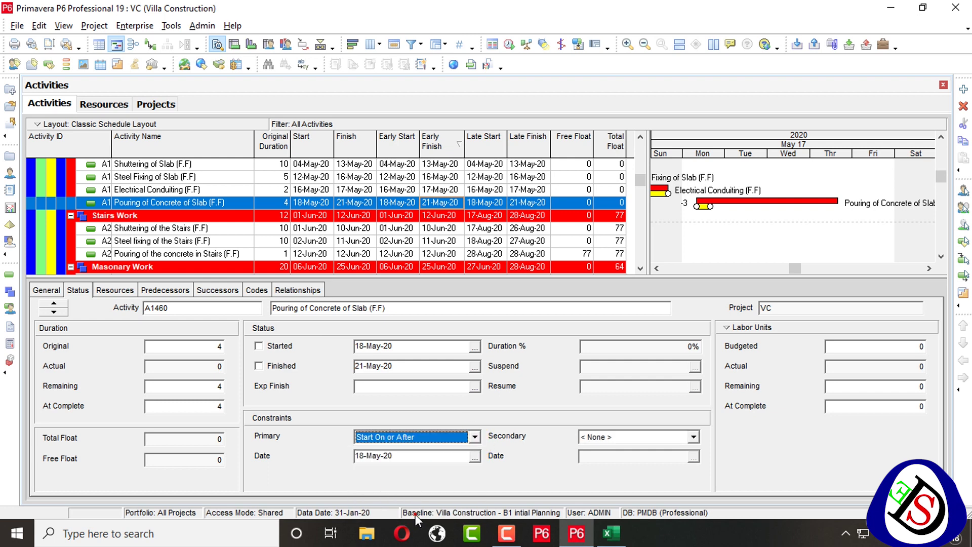
left_click(474, 458)
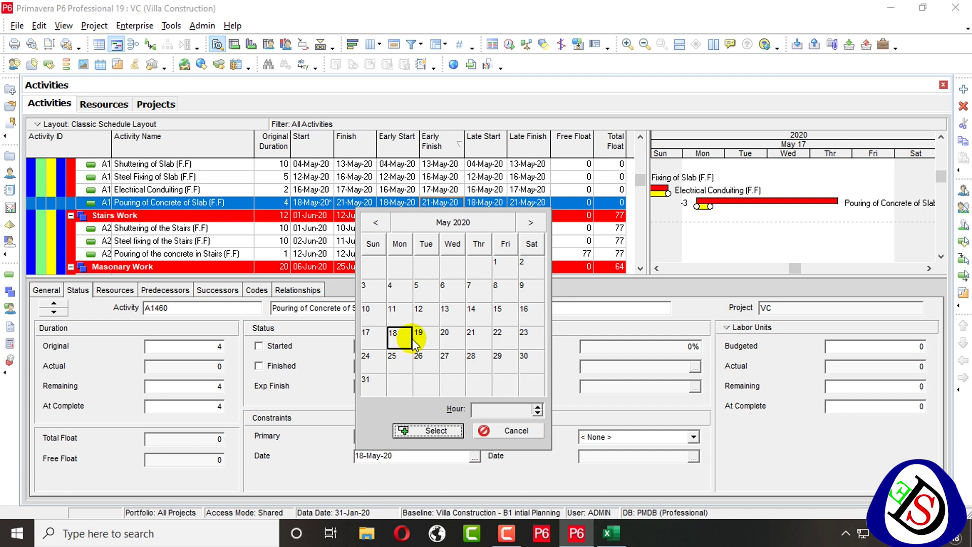
left_click(375, 337)
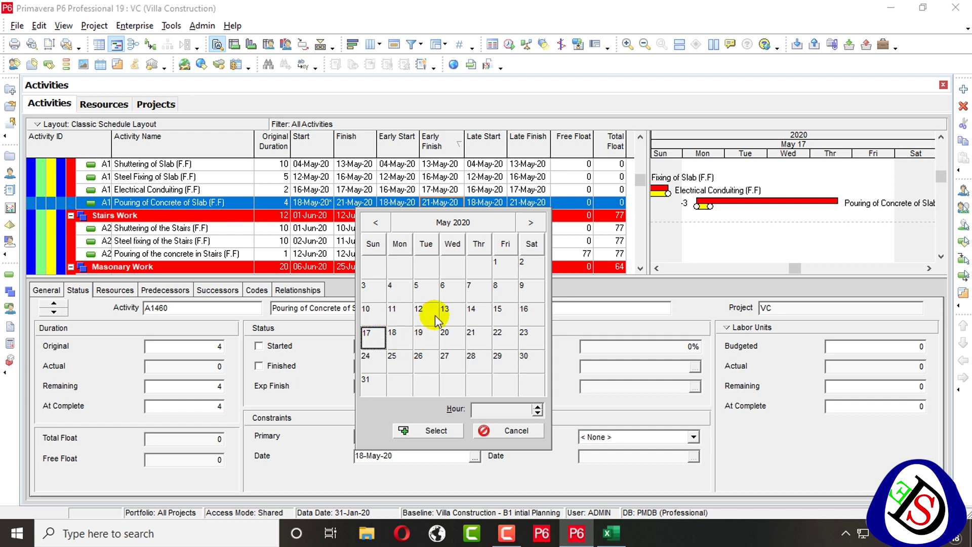
left_click(523, 311)
left_click(412, 433)
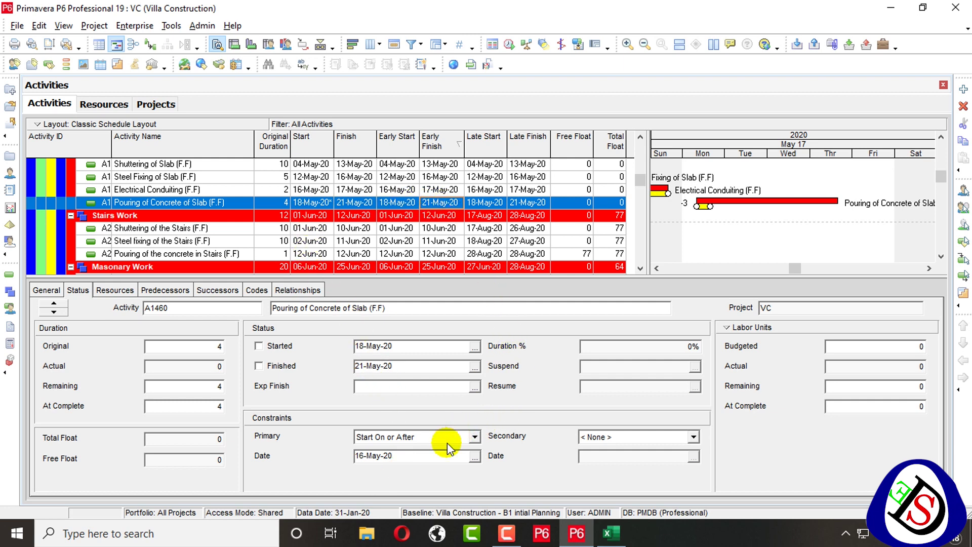
Set the slab pouring's Start On or After constraint date to 21-May-20 and reschedule the project
left_click(476, 458)
left_click(473, 334)
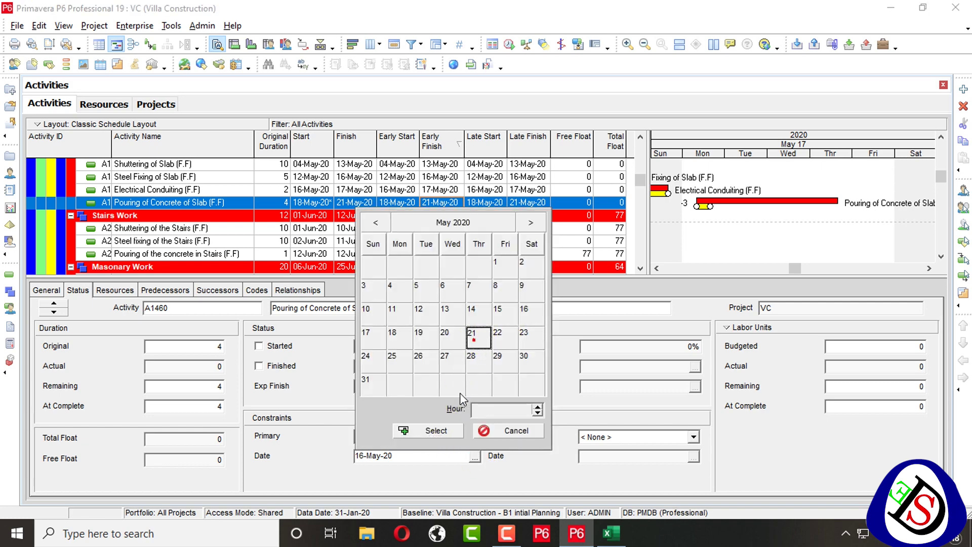
left_click(448, 429)
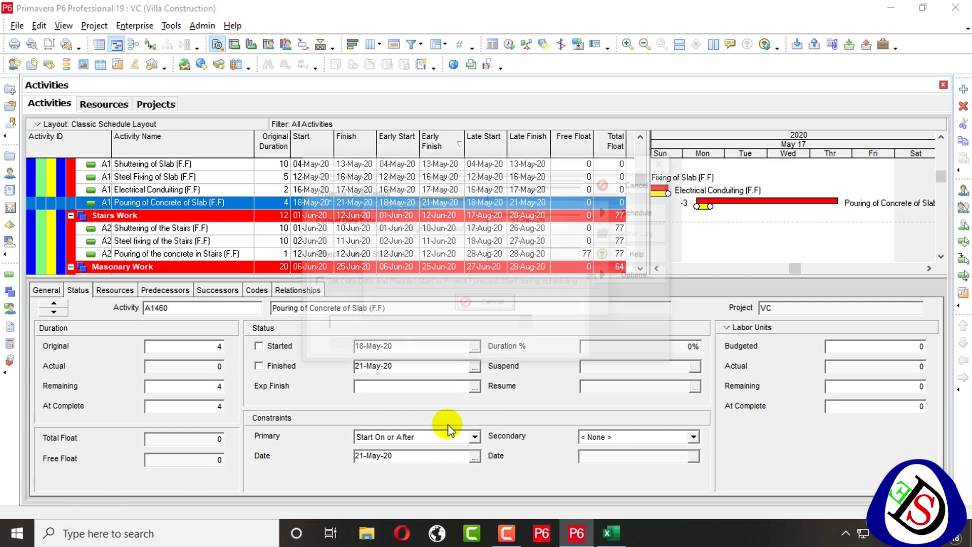
Compare the START ON OR AFTER rows of the Excel constraints table with the slab pouring's rescheduled dates in Primavera P6
left_click(602, 535)
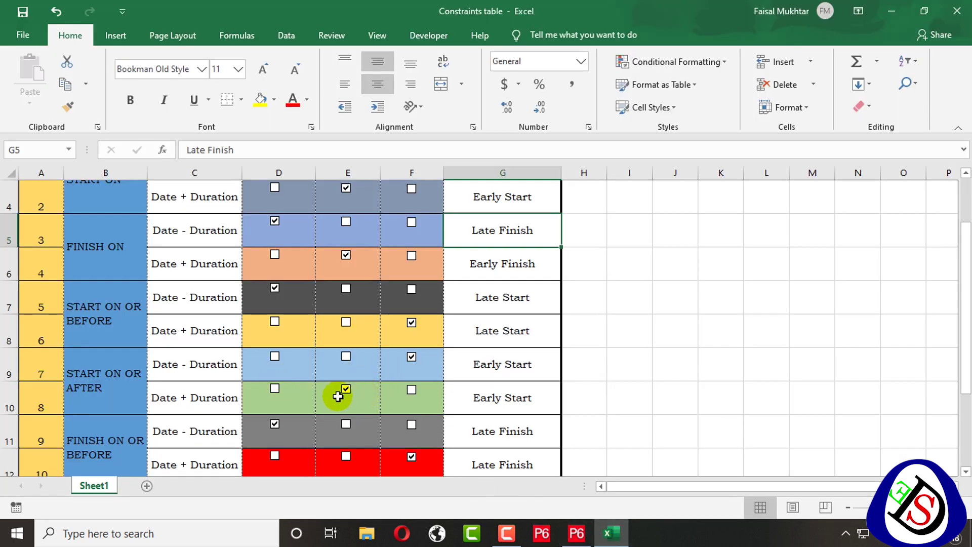
mouse_move(573, 536)
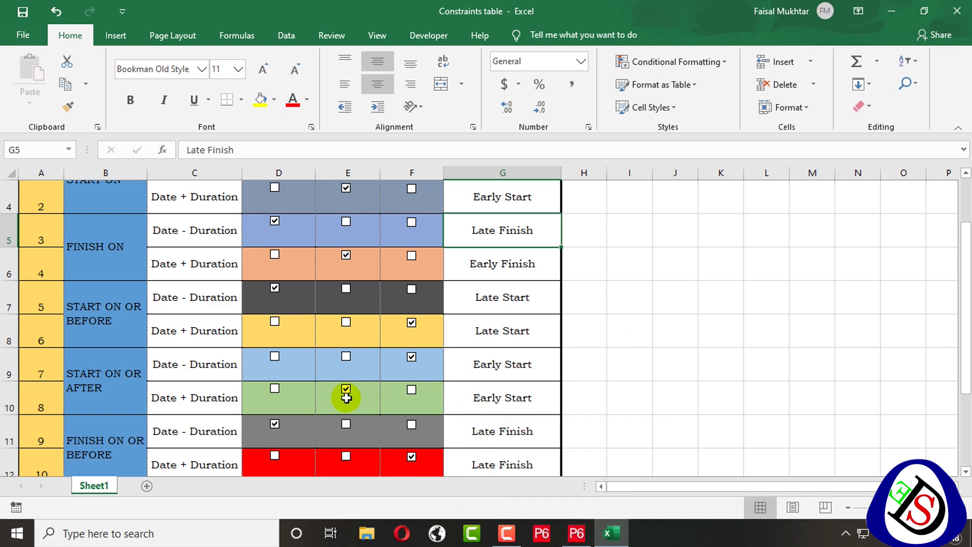
left_click(577, 533)
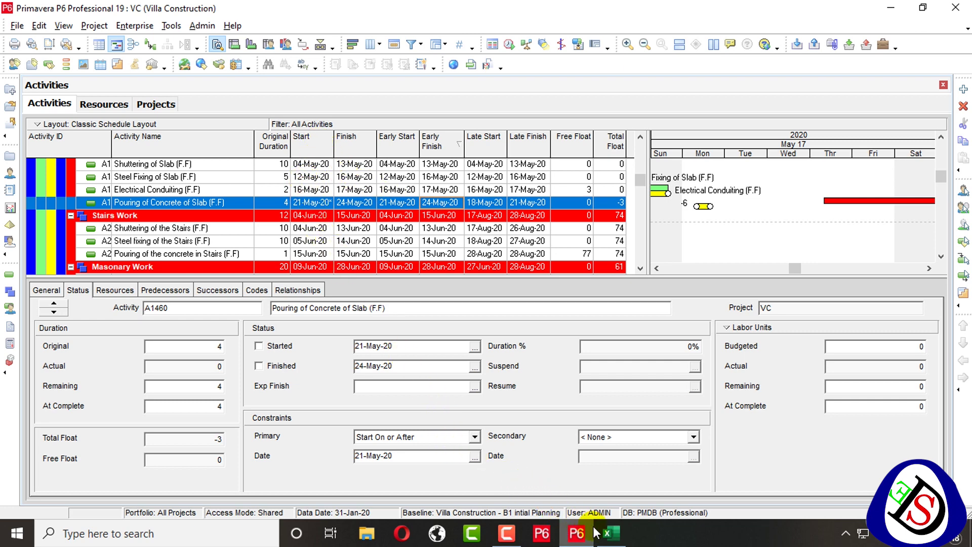
left_click(610, 532)
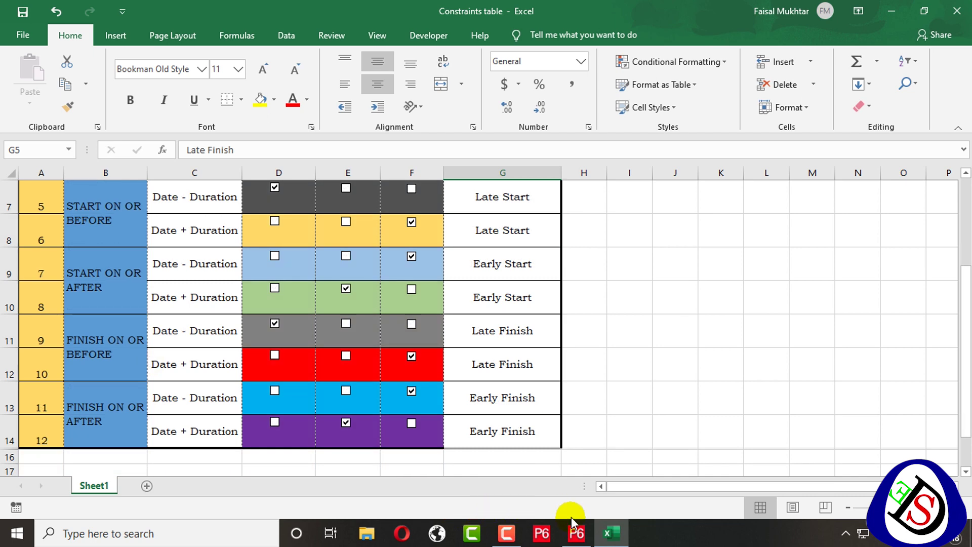
In Primavera P6, apply a Finish On or Before primary constraint dated 19-May-20 to Pouring of Concrete of Slab (F.F) and reschedule
left_click(577, 533)
left_click(475, 437)
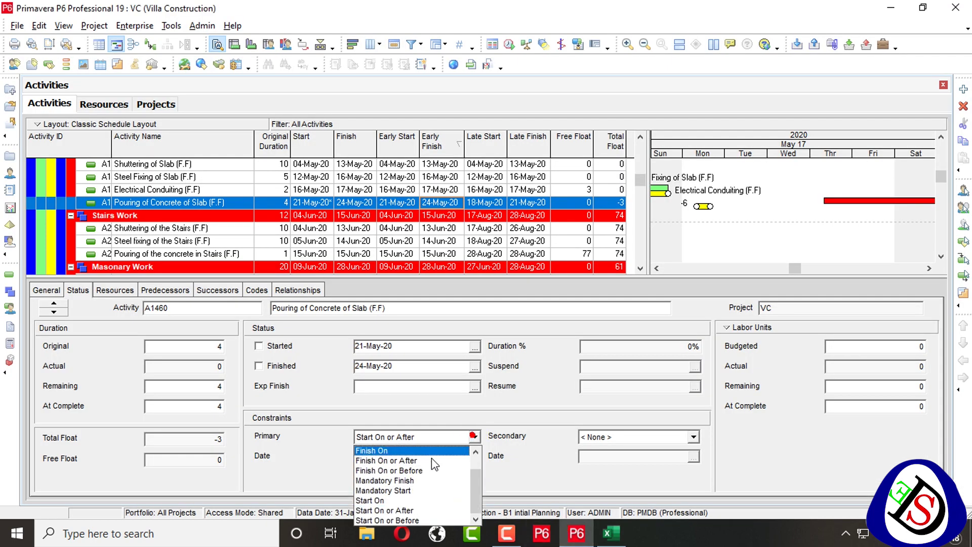
left_click(418, 472)
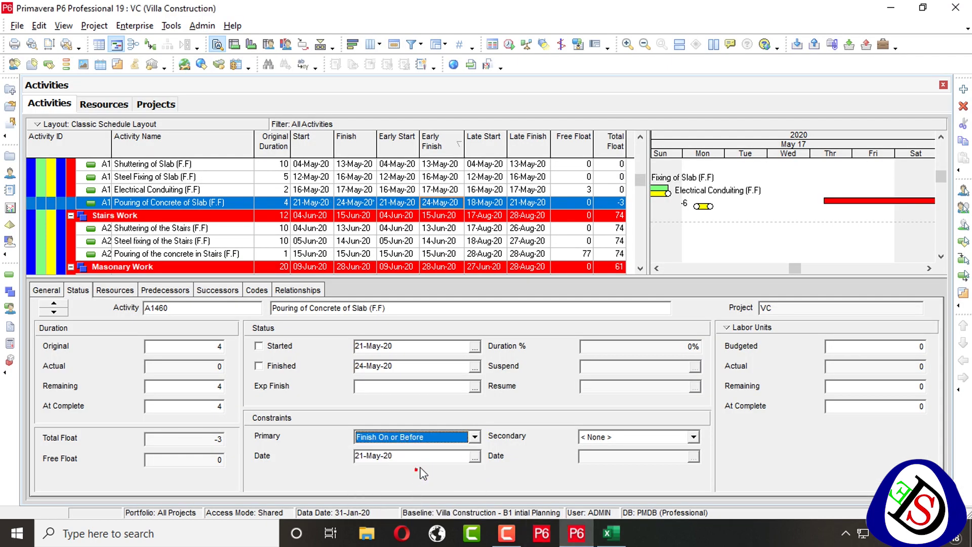
left_click(474, 457)
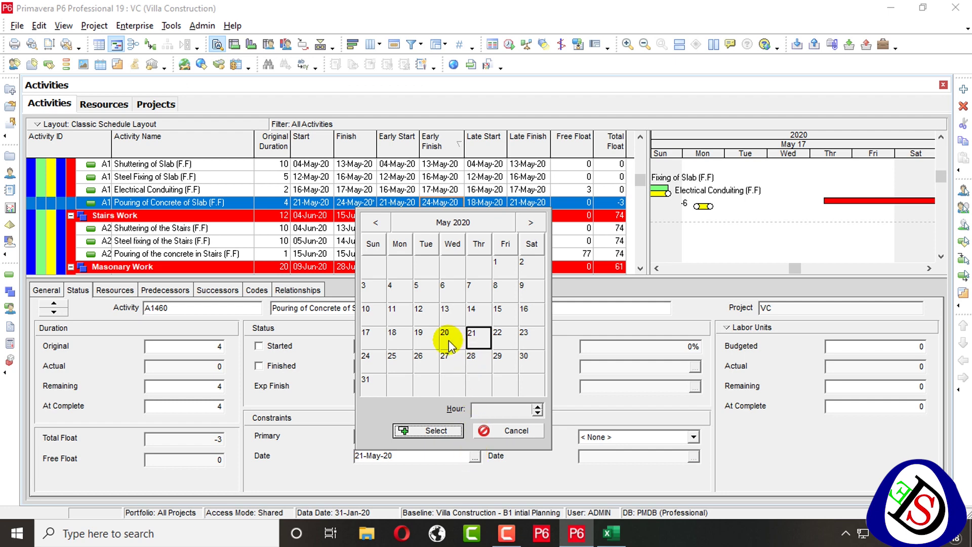
left_click(418, 333)
left_click(441, 430)
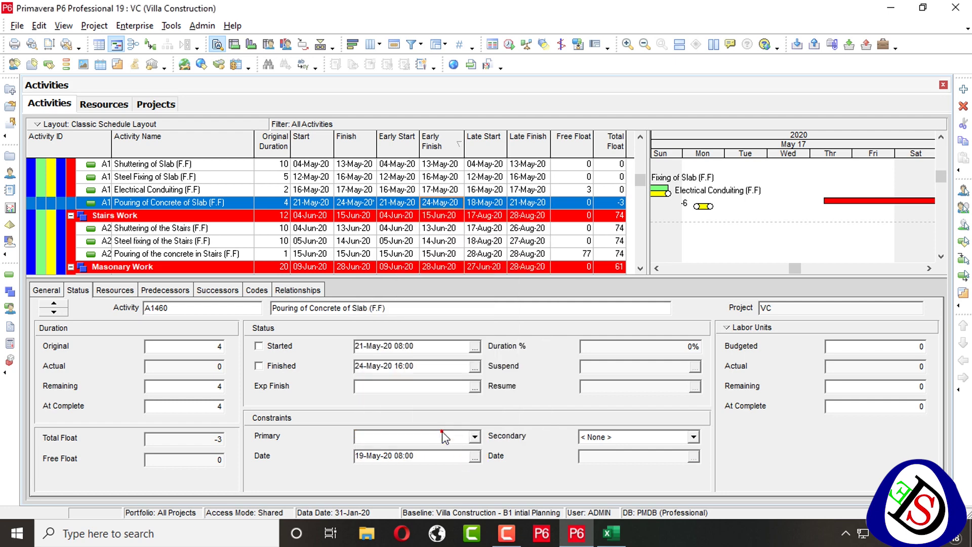
key("F9")
key("Return")
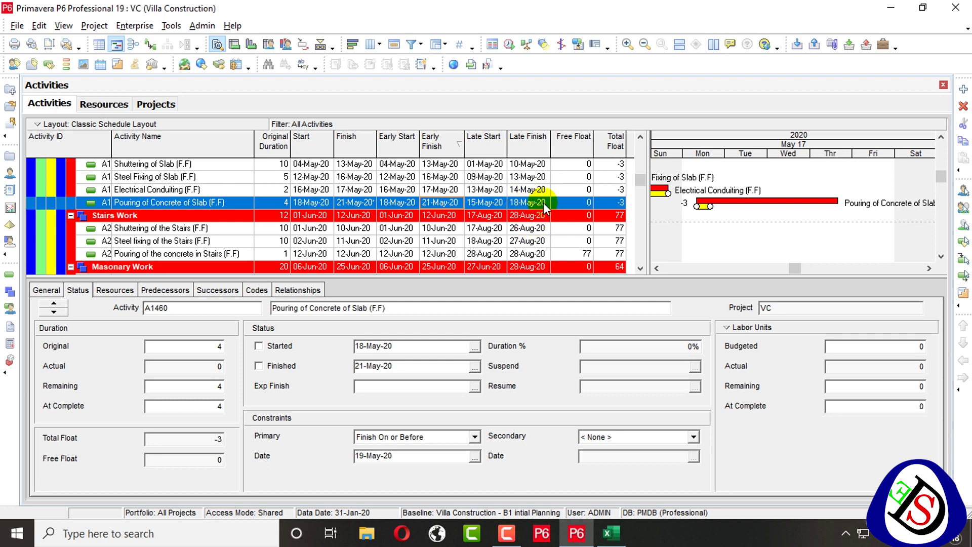
Set the slab pouring's Finish On or Before constraint date to 23-May-20 and reschedule the project
left_click(475, 456)
left_click(532, 337)
left_click(439, 431)
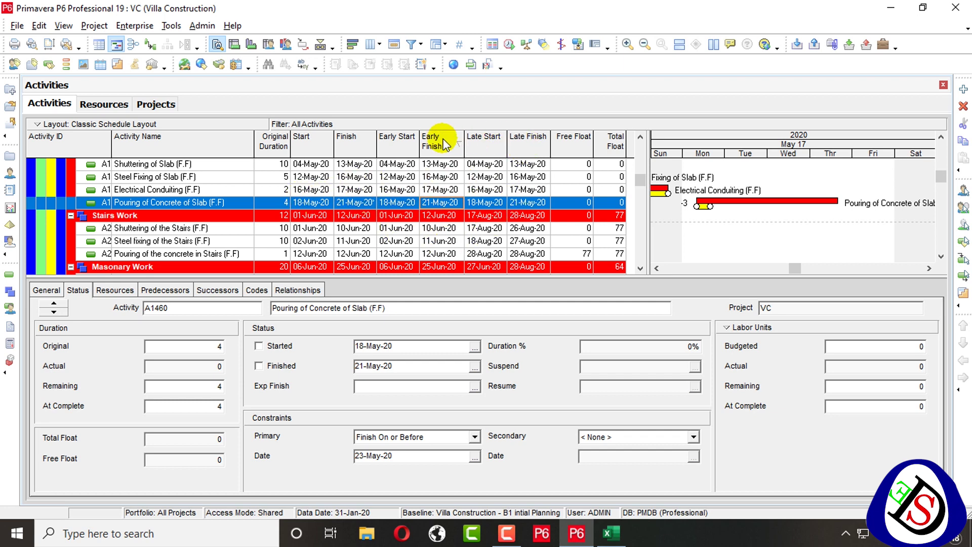
Change the slab pouring's primary constraint to Finish On or After, dated 19-May-20, and reschedule the project
left_click(475, 436)
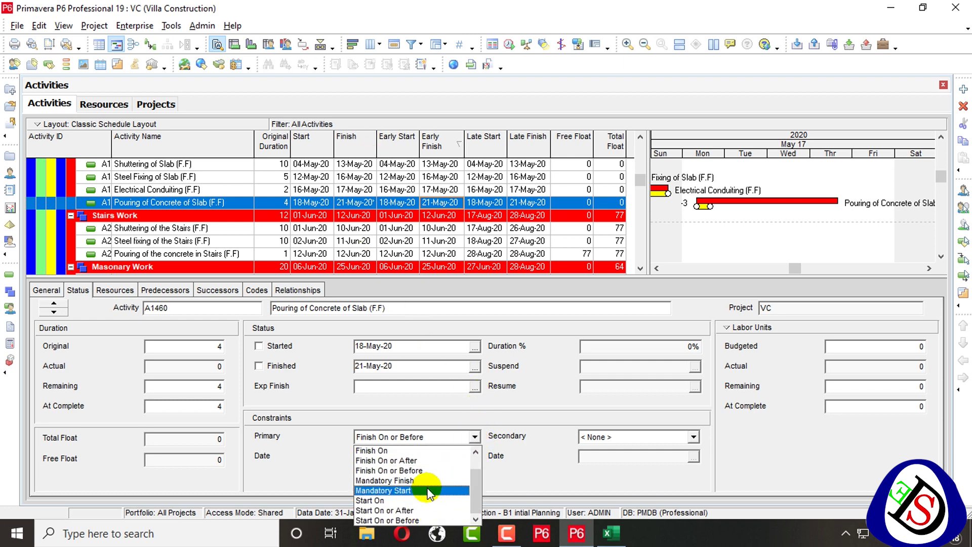
left_click(431, 461)
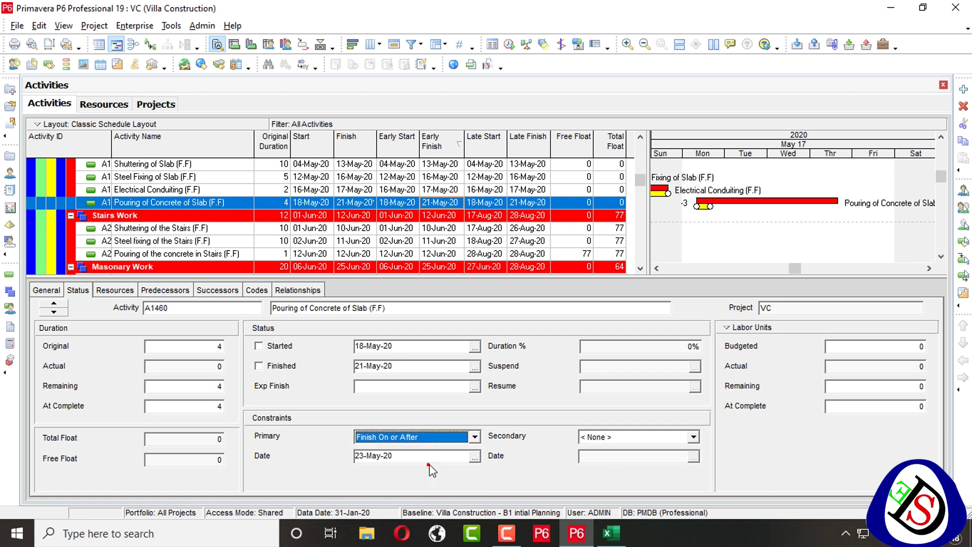
left_click(475, 457)
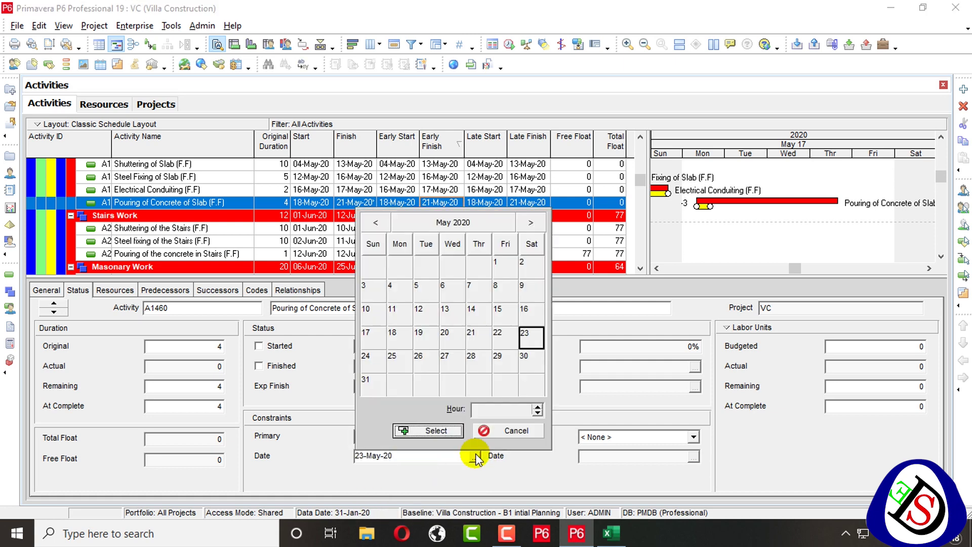
left_click(424, 343)
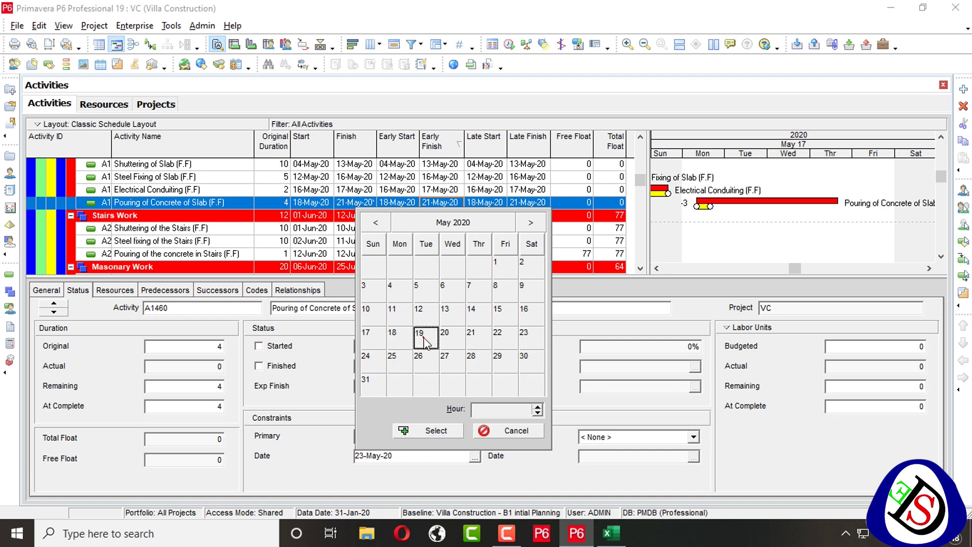
left_click(431, 432)
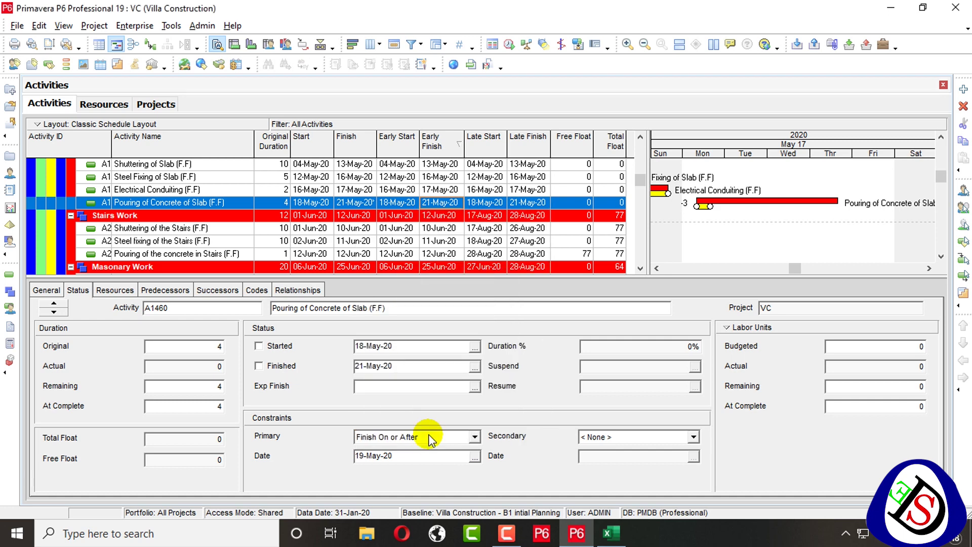
key("F9")
key("Return")
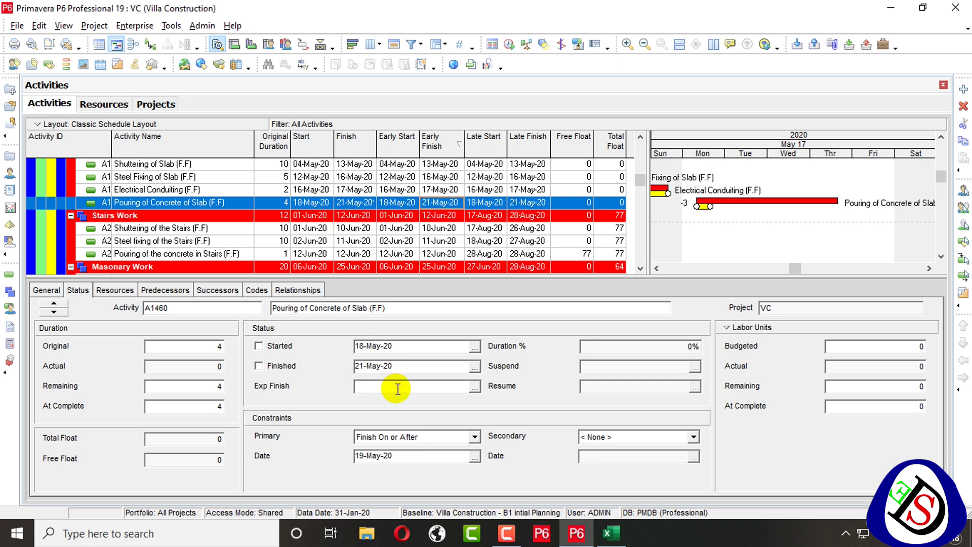
Set the slab pouring's Finish On or After constraint date to 23-May-20 and reschedule the project
left_click(474, 458)
left_click(527, 336)
left_click(455, 428)
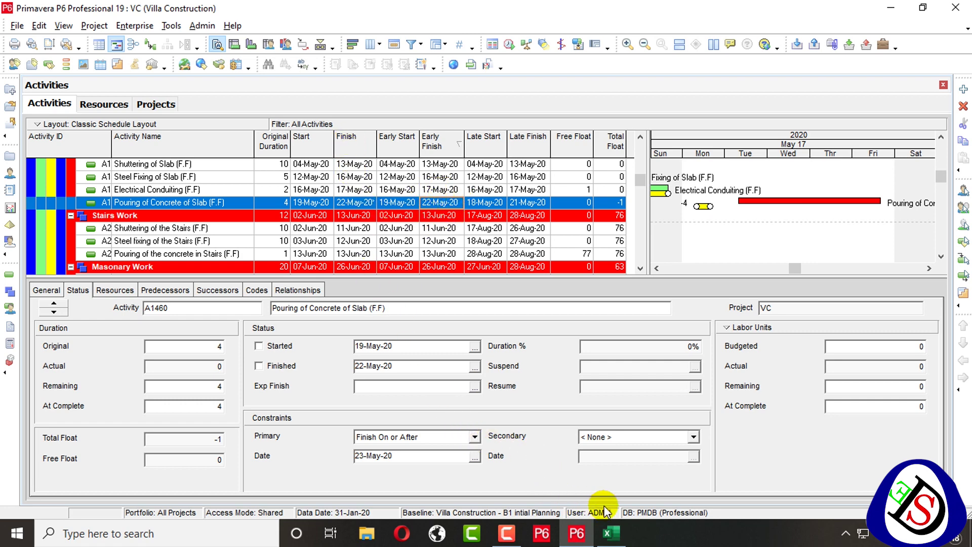
Switch to the Excel constraints table and review the action, pass and EFFECTED ON entries of every constraint from START ON to FINISH ON OR AFTER
left_click(611, 533)
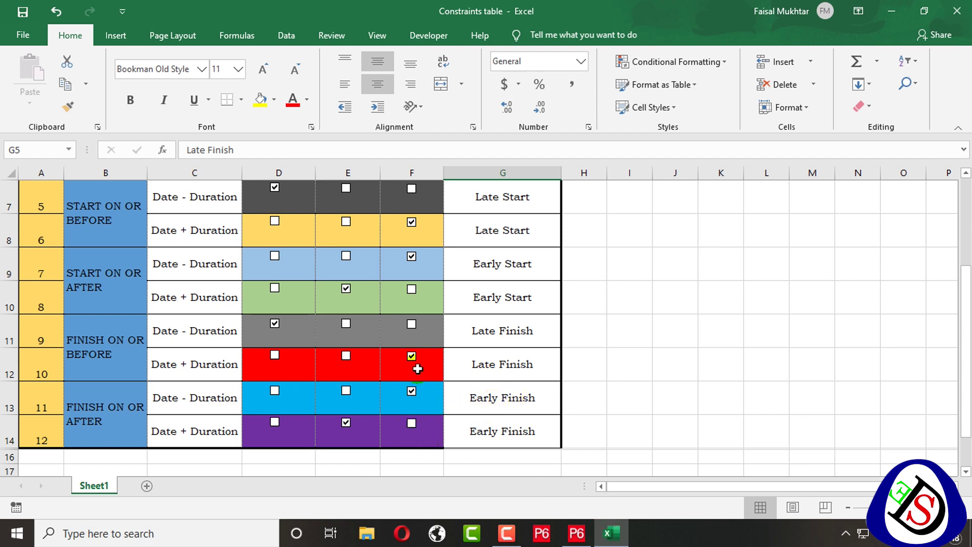
scroll(414, 354, "up", 2)
scroll(414, 334, "down", 4)
scroll(418, 319, "up", 2)
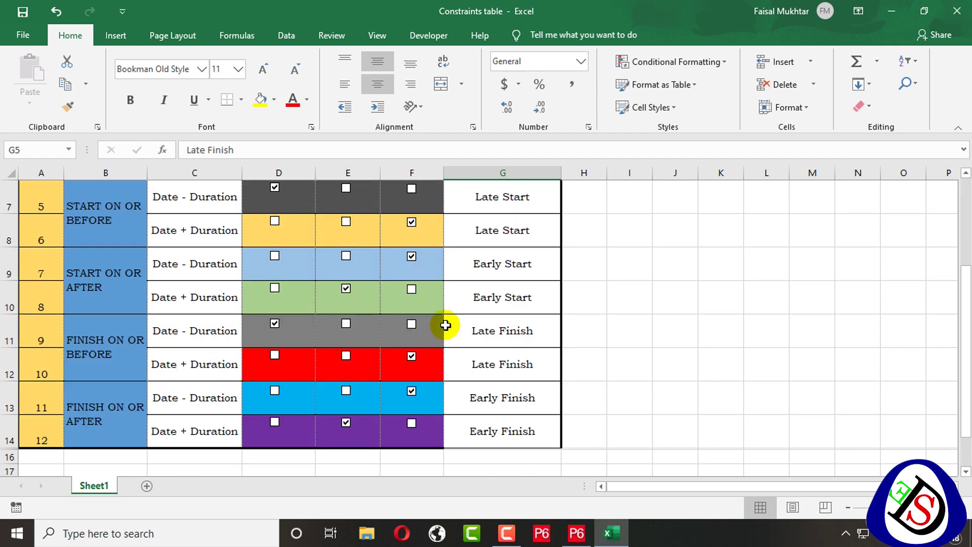
scroll(413, 330, "up", 2)
scroll(320, 340, "down", 3)
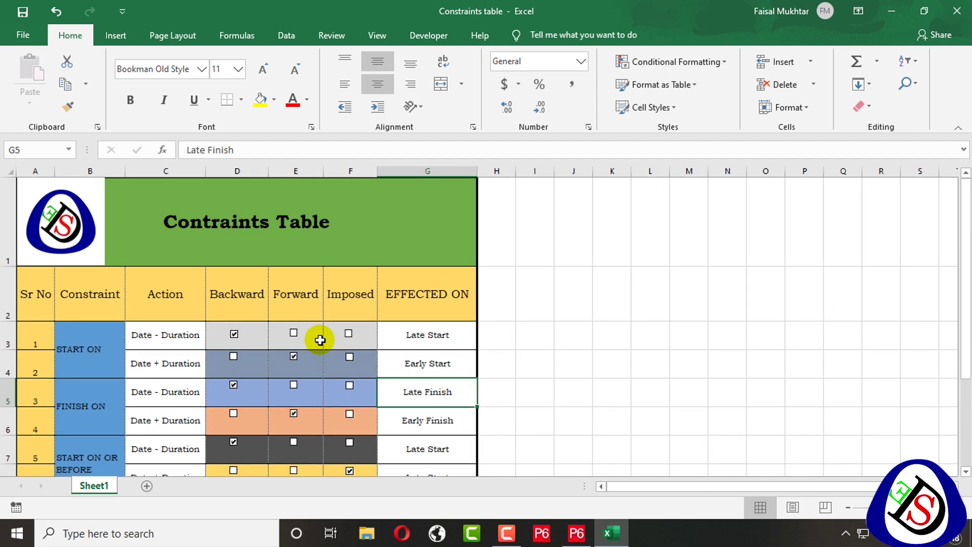
scroll(319, 337, "up", 2)
scroll(138, 372, "down", 1)
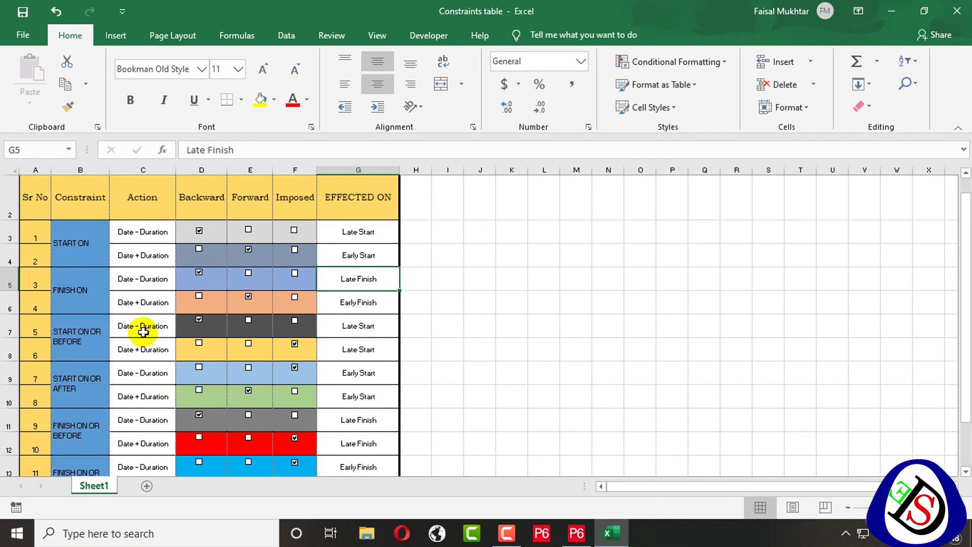
scroll(137, 334, "up", 1)
scroll(126, 319, "down", 4)
scroll(64, 277, "up", 4)
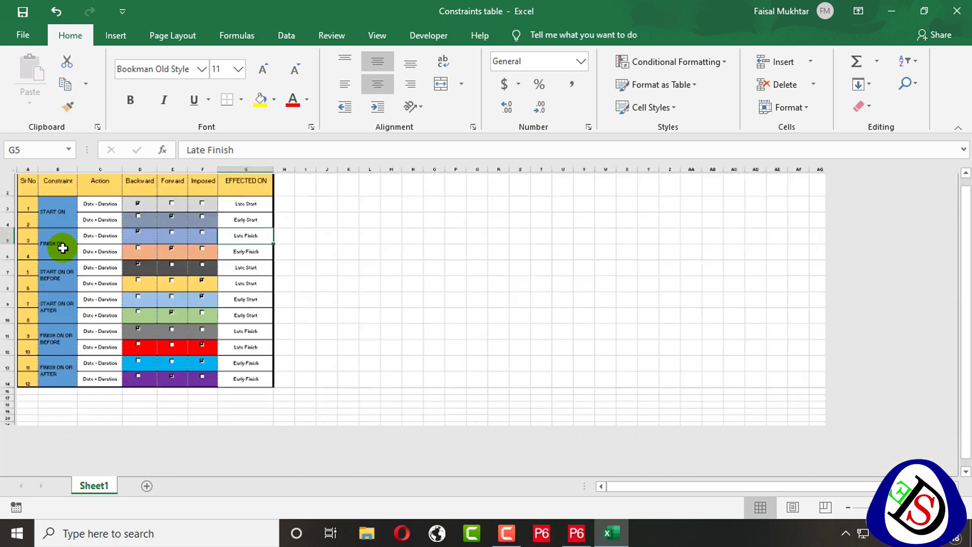
scroll(80, 246, "down", 2)
scroll(80, 247, "up", 4)
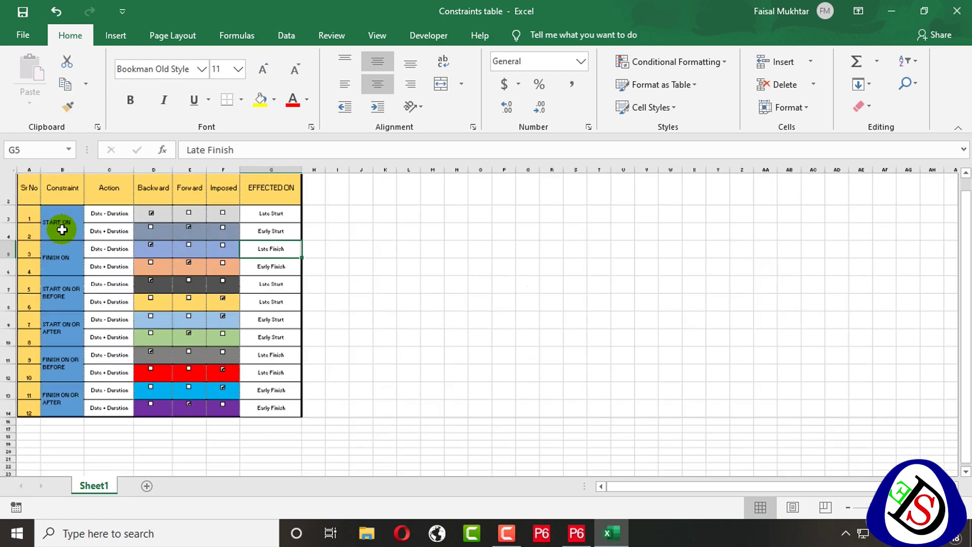
scroll(252, 365, "up", 2)
scroll(223, 320, "down", 2)
scroll(202, 308, "up", 2)
scroll(202, 308, "down", 2)
scroll(202, 310, "up", 2)
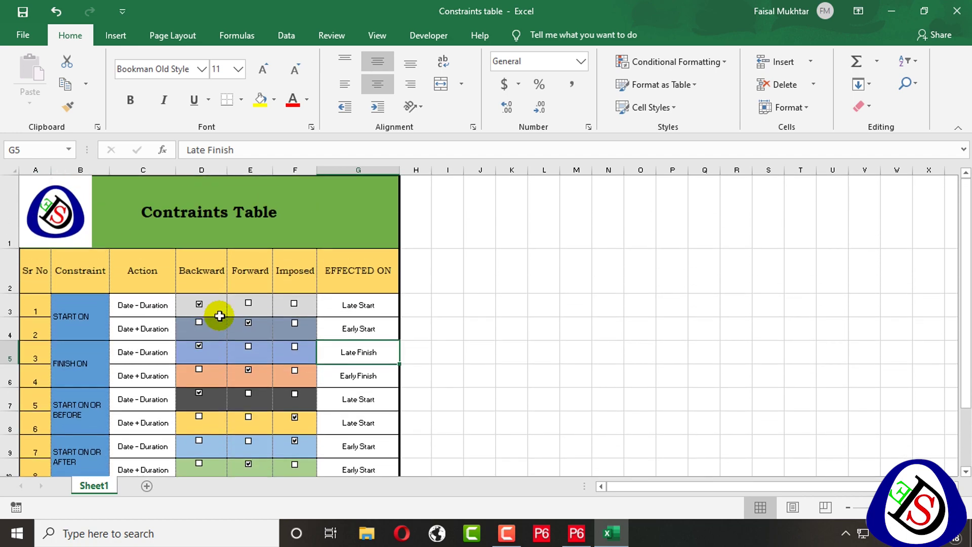
scroll(219, 315, "down", 2)
scroll(219, 316, "up", 2)
scroll(220, 315, "down", 2)
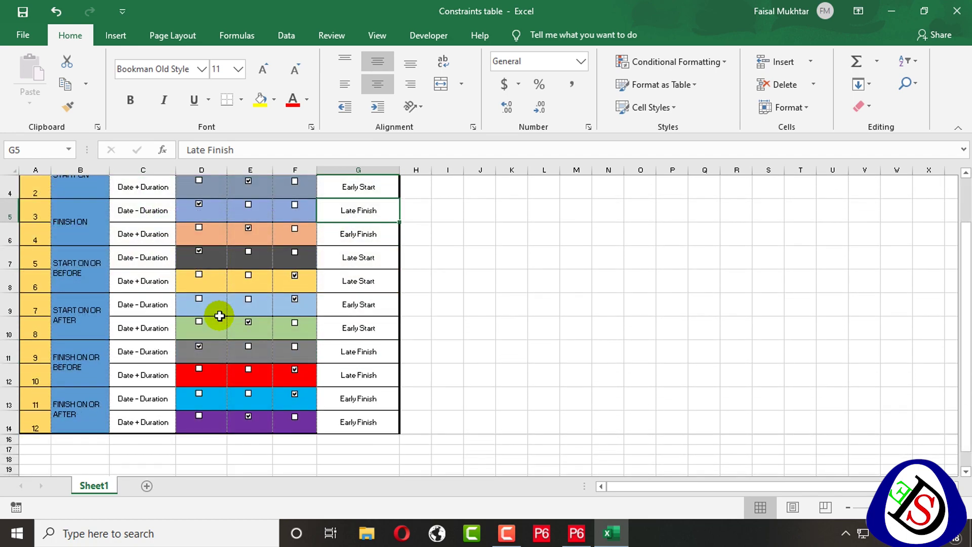
scroll(219, 315, "up", 2)
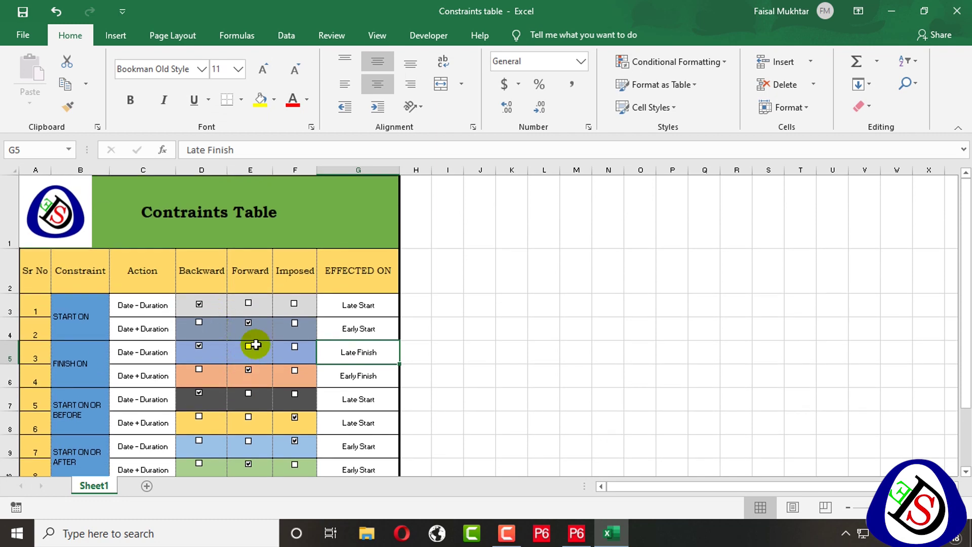
scroll(253, 344, "down", 2)
scroll(254, 347, "up", 2)
scroll(341, 306, "down", 2)
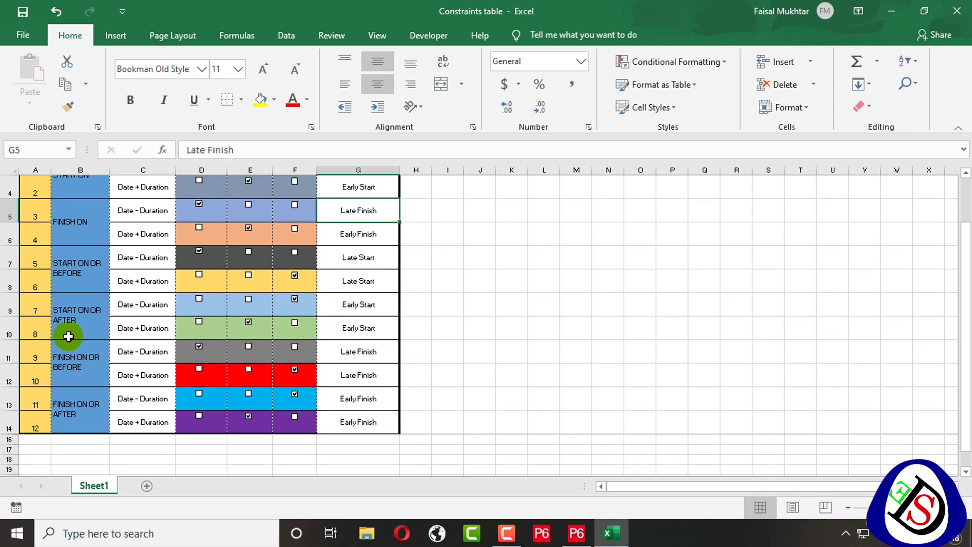
Switch to Primavera P6, set the slab pouring's primary constraint to As Late As Possible and reschedule the project
left_click(575, 534)
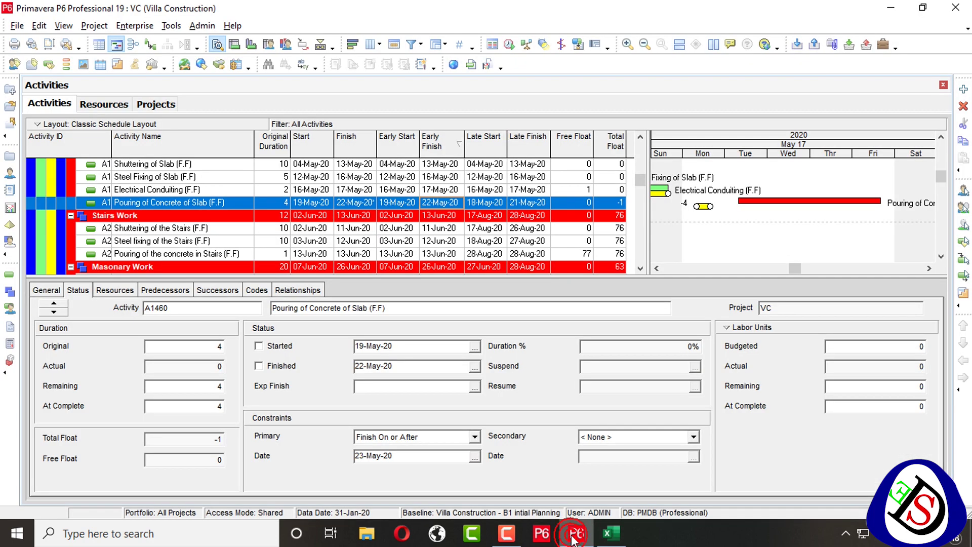
left_click(474, 437)
scroll(436, 458, "up", 1)
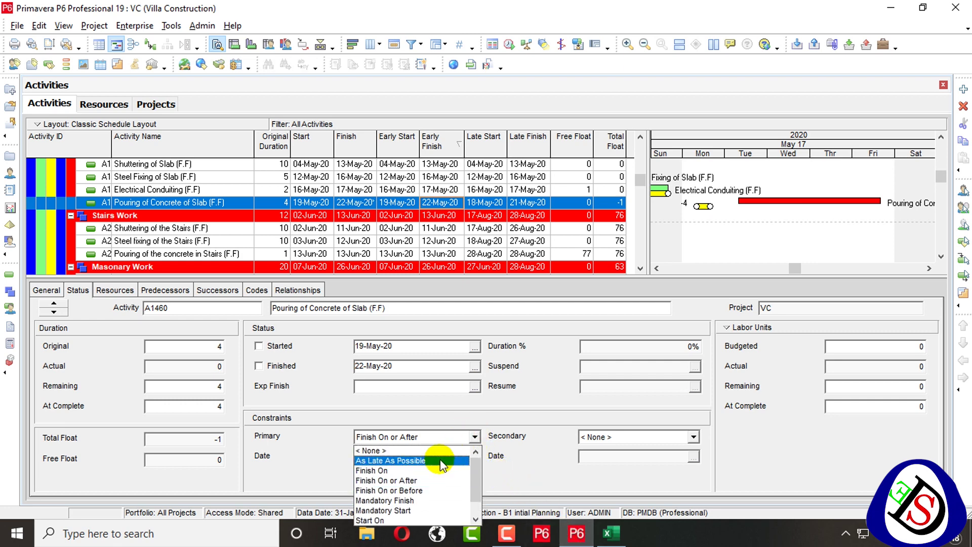
left_click(436, 460)
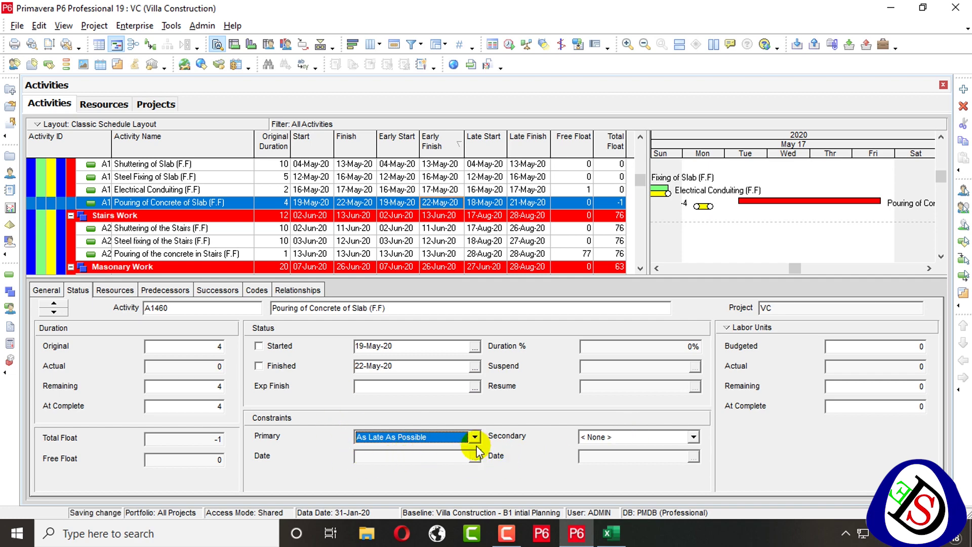
key("F9")
key("Return")
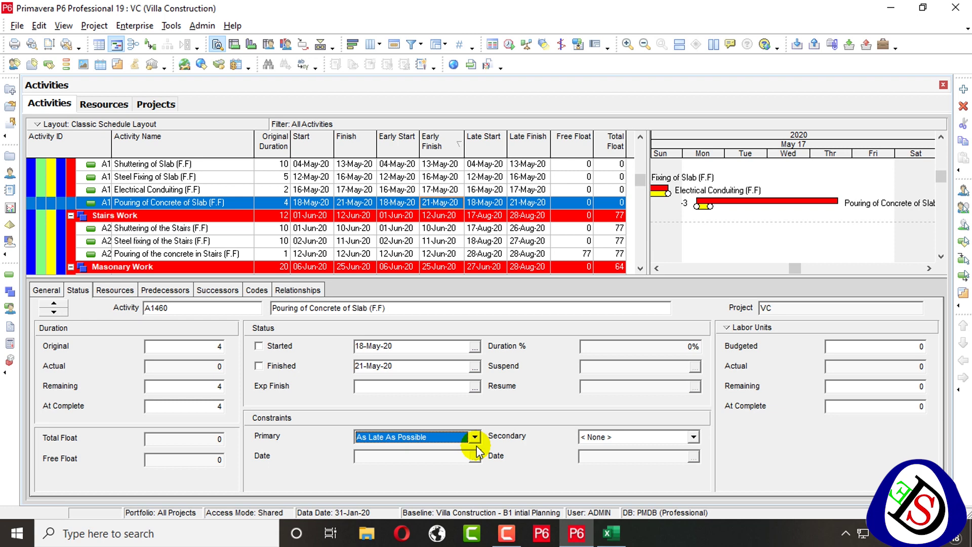
Check which secondary constraint types are offered for the slab pouring while its primary constraint is As Late As Possible
left_click(694, 436)
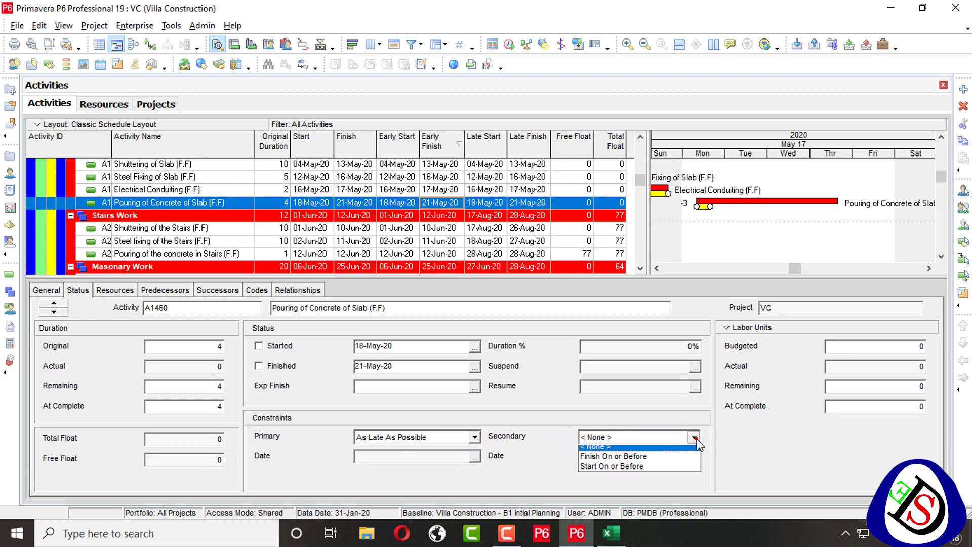
left_click(739, 452)
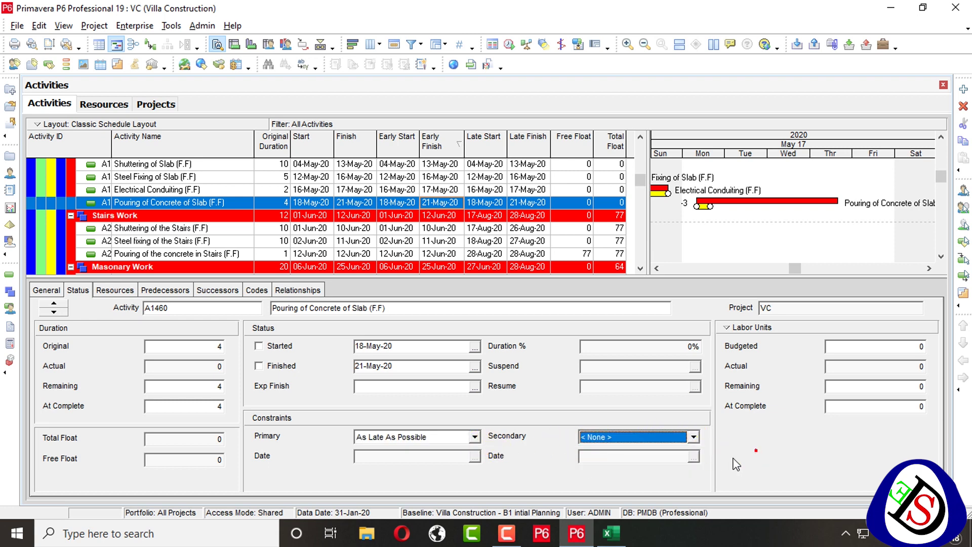
left_click(681, 438)
left_click(748, 459)
left_click(693, 436)
left_click(729, 469)
Try Finish On or After, Start On or After, Start On or Before and Start On as the slab pouring's primary constraint, checking secondary constraint availability
left_click(438, 439)
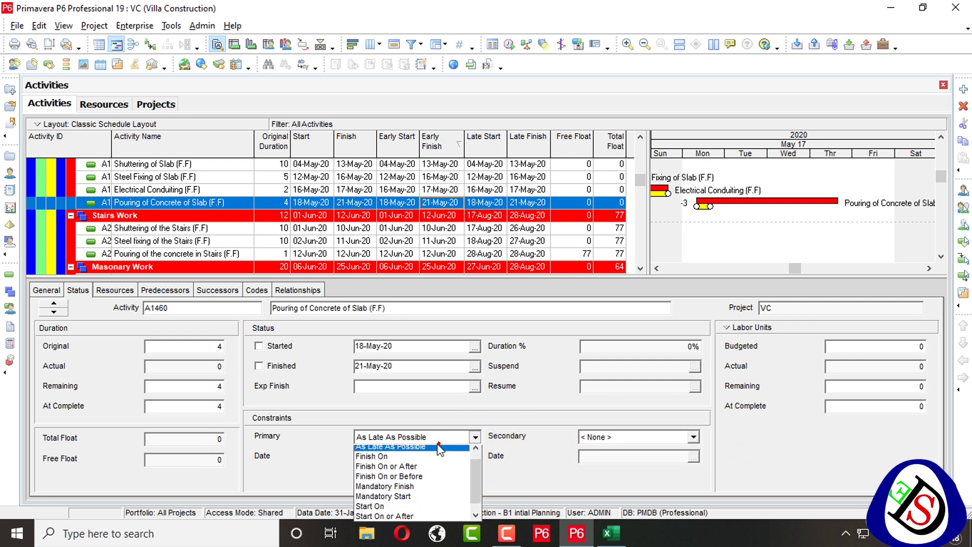
left_click(413, 469)
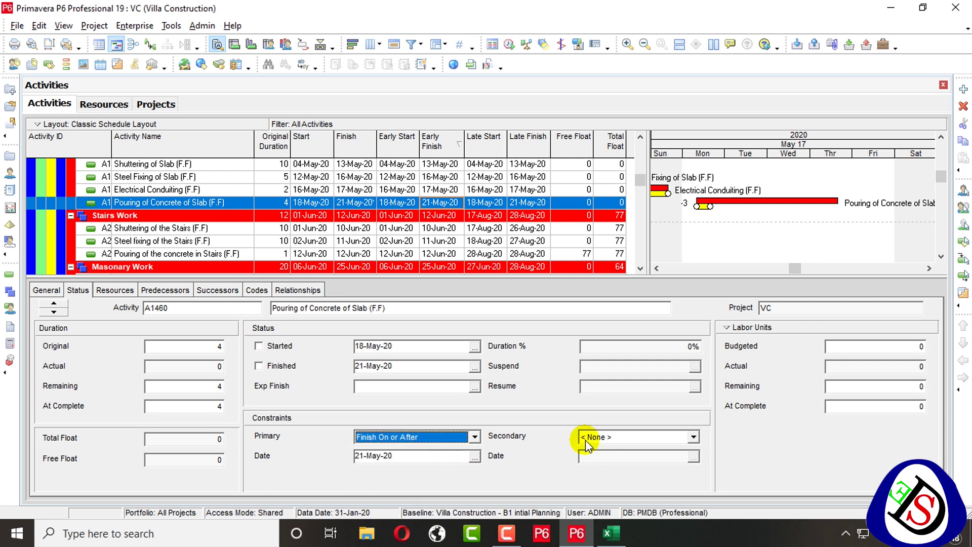
left_click(404, 439)
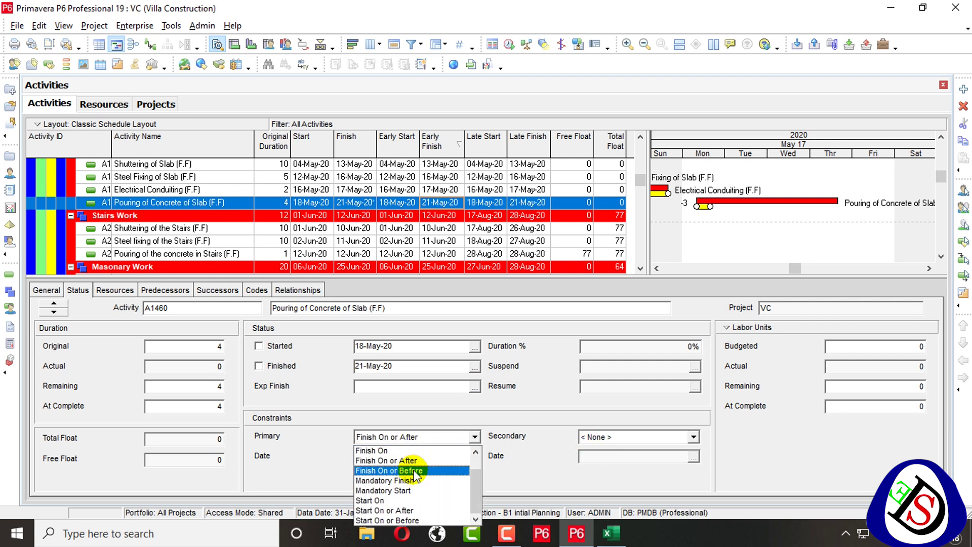
left_click(425, 511)
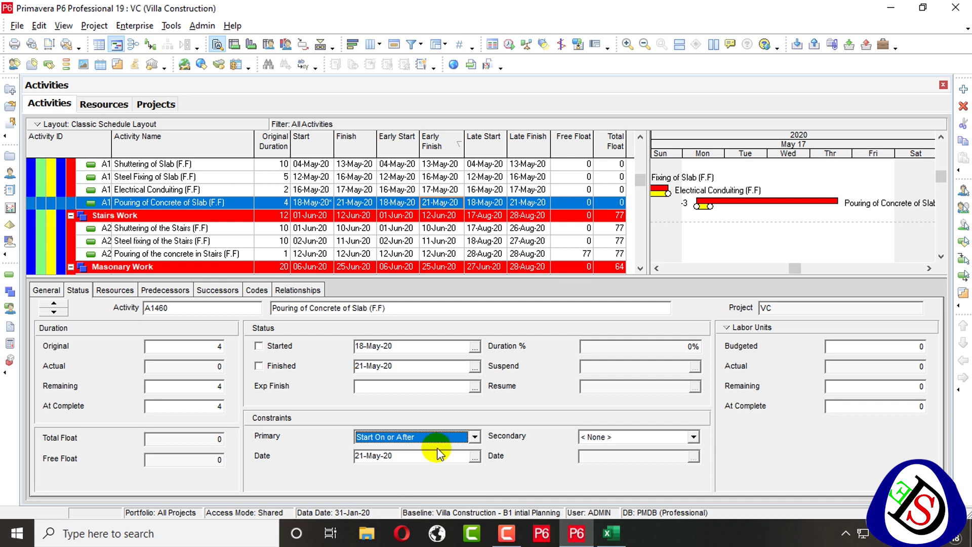
left_click(463, 437)
left_click(426, 517)
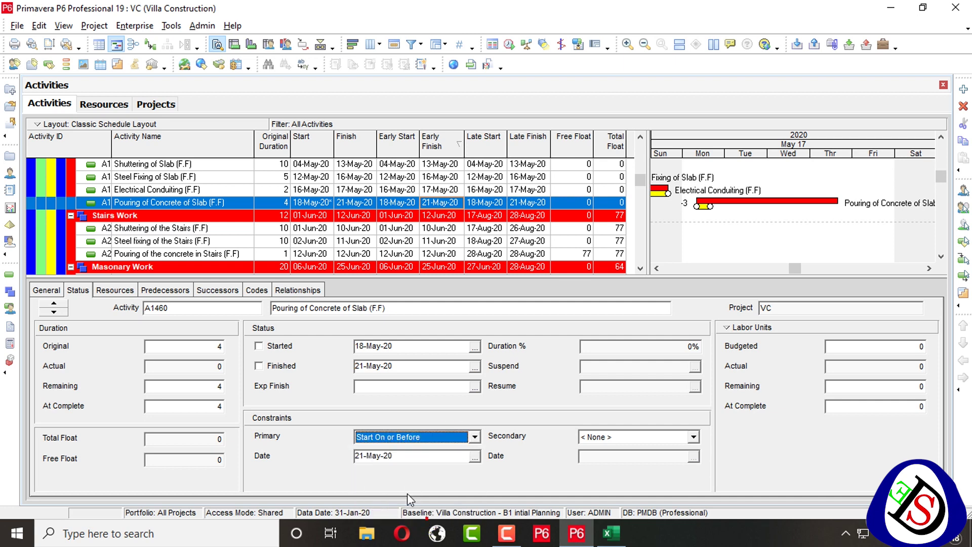
left_click(434, 436)
left_click(413, 504)
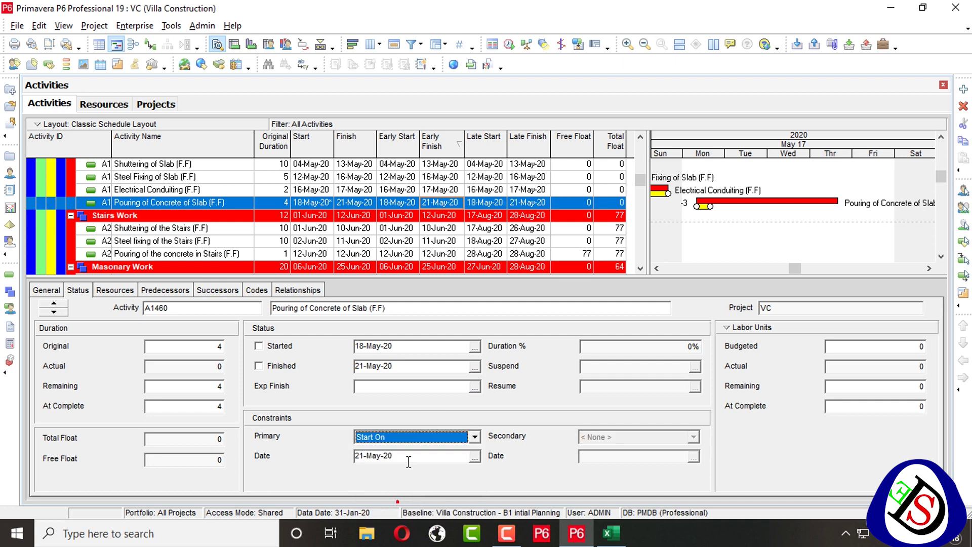
Try further primary constraint types on the slab pouring, ending with Mandatory Finish, and check whether a secondary constraint is available
left_click(421, 437)
left_click(398, 471)
left_click(445, 435)
left_click(408, 490)
left_click(439, 437)
left_click(421, 480)
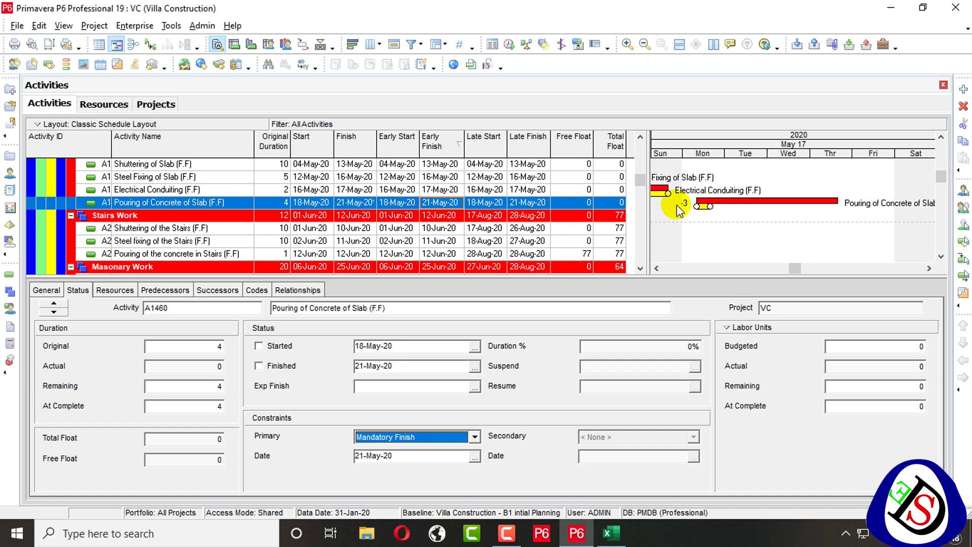
Clear the slab pouring's primary constraint by setting it to None
left_click(436, 436)
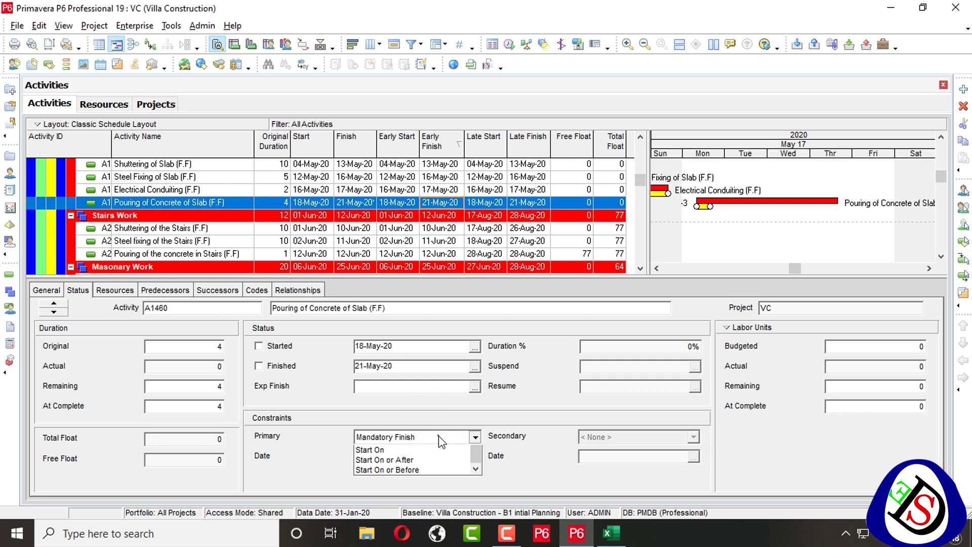
left_click(397, 450)
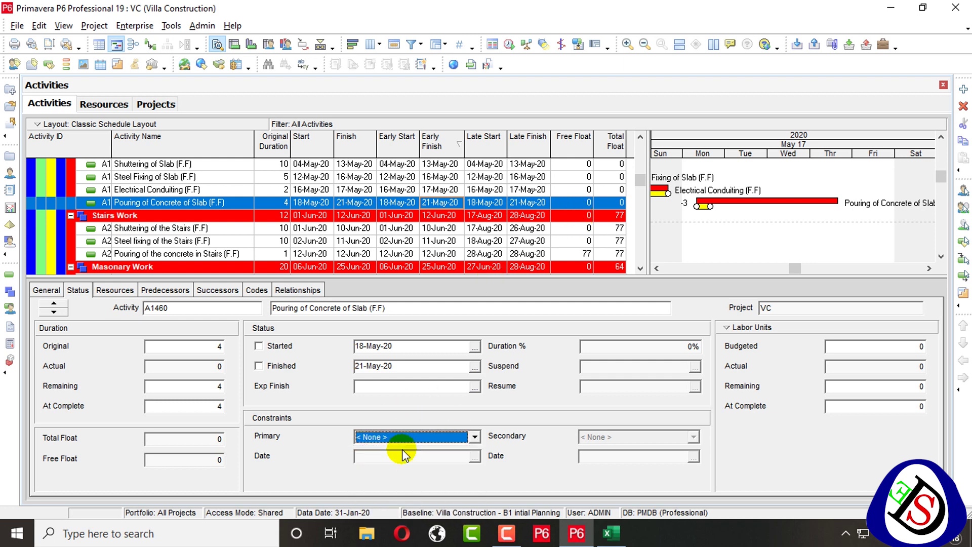